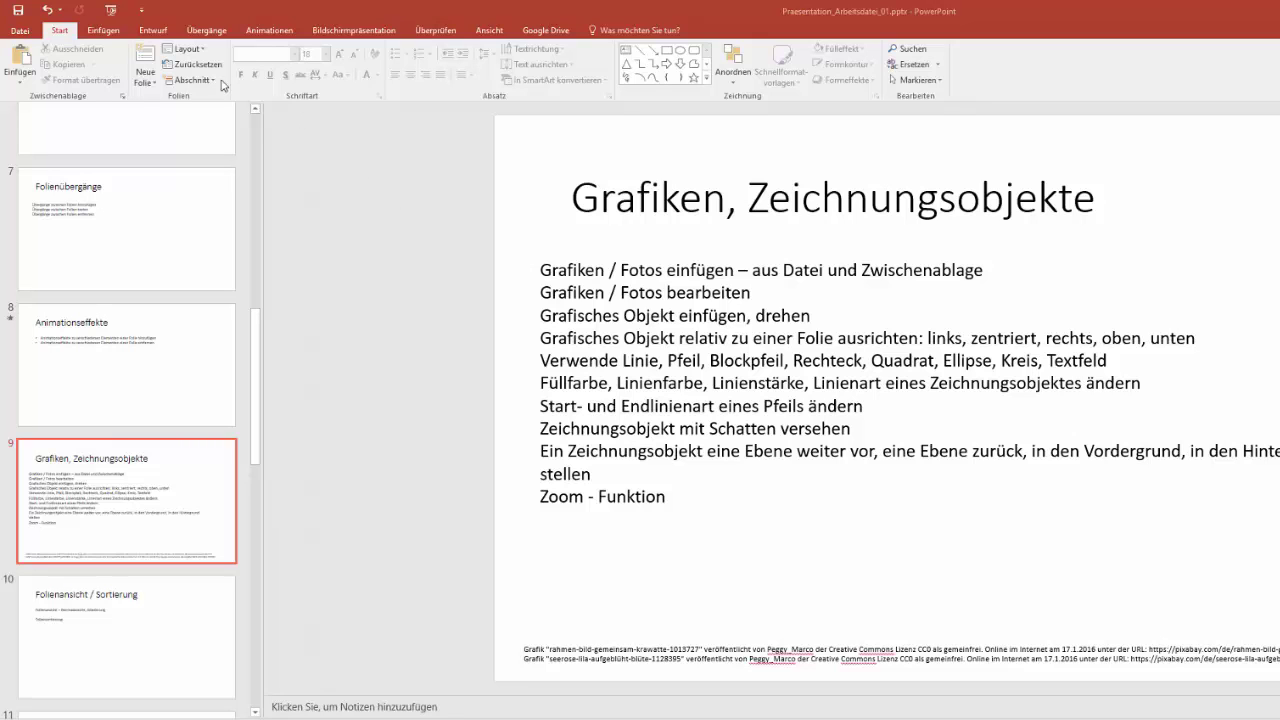
# Switch to the Einfügen ribbon while slide 9 'Grafiken, Zeichnungsobjekte' is open
pyautogui.click(103, 40)
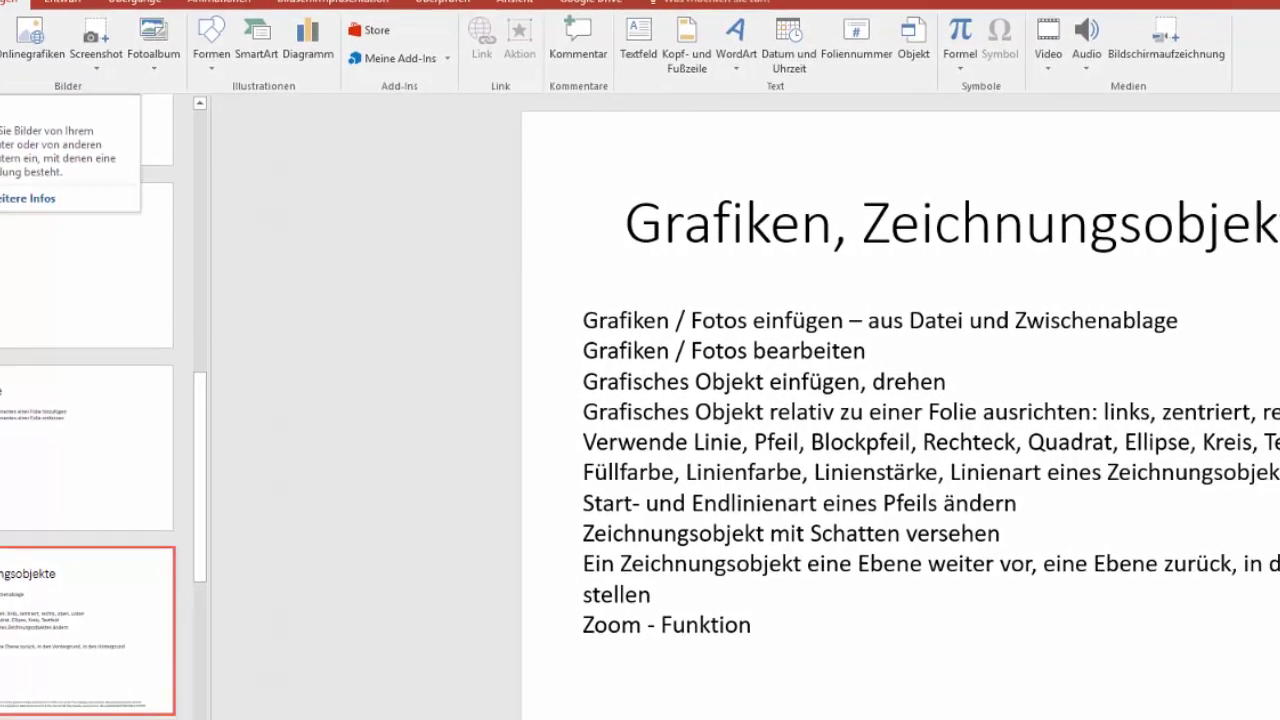
# Insert the picture frame-1013727_640.jpg, nudge it slightly left and shrink it a little
pyautogui.click(2, 45)
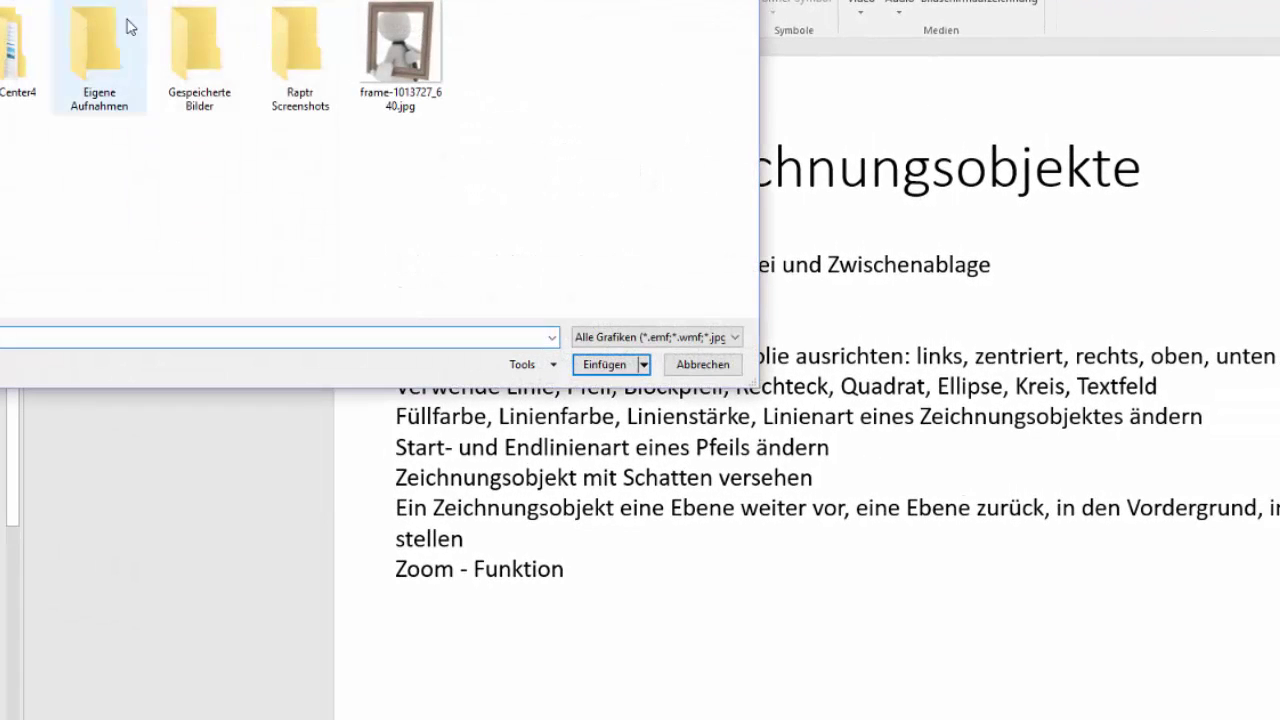
pyautogui.click(404, 64)
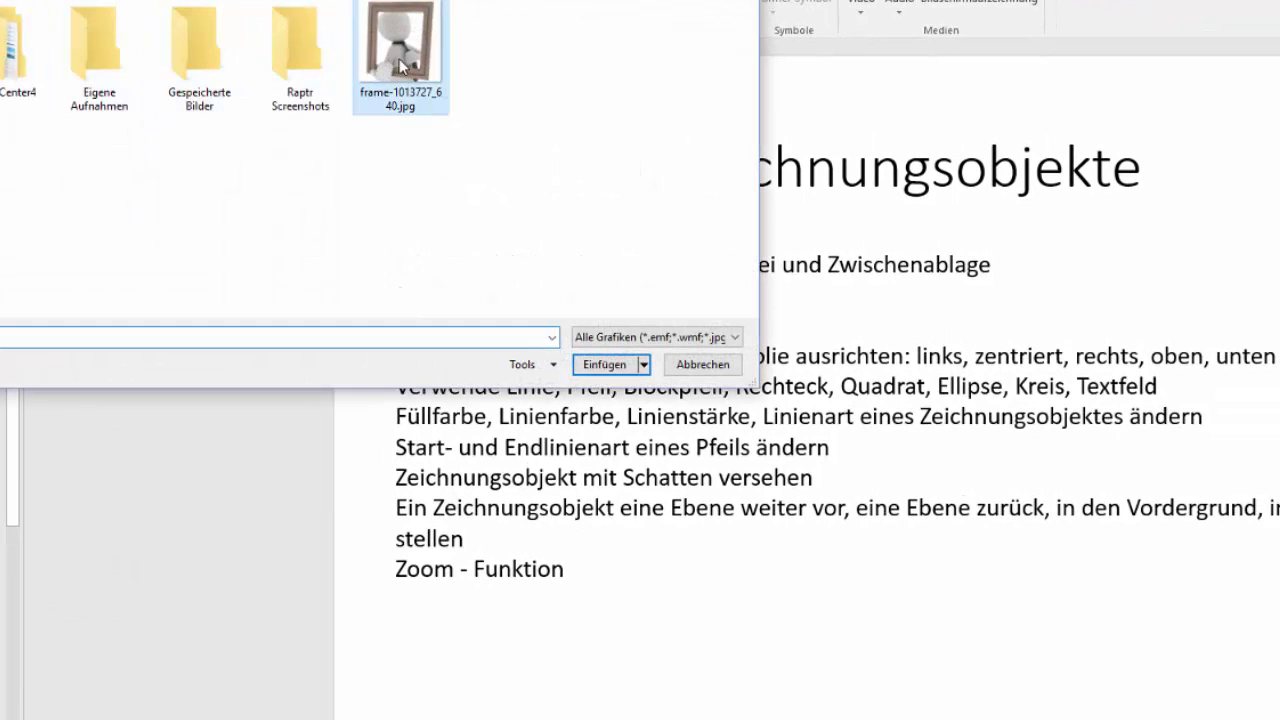
pyautogui.click(605, 365)
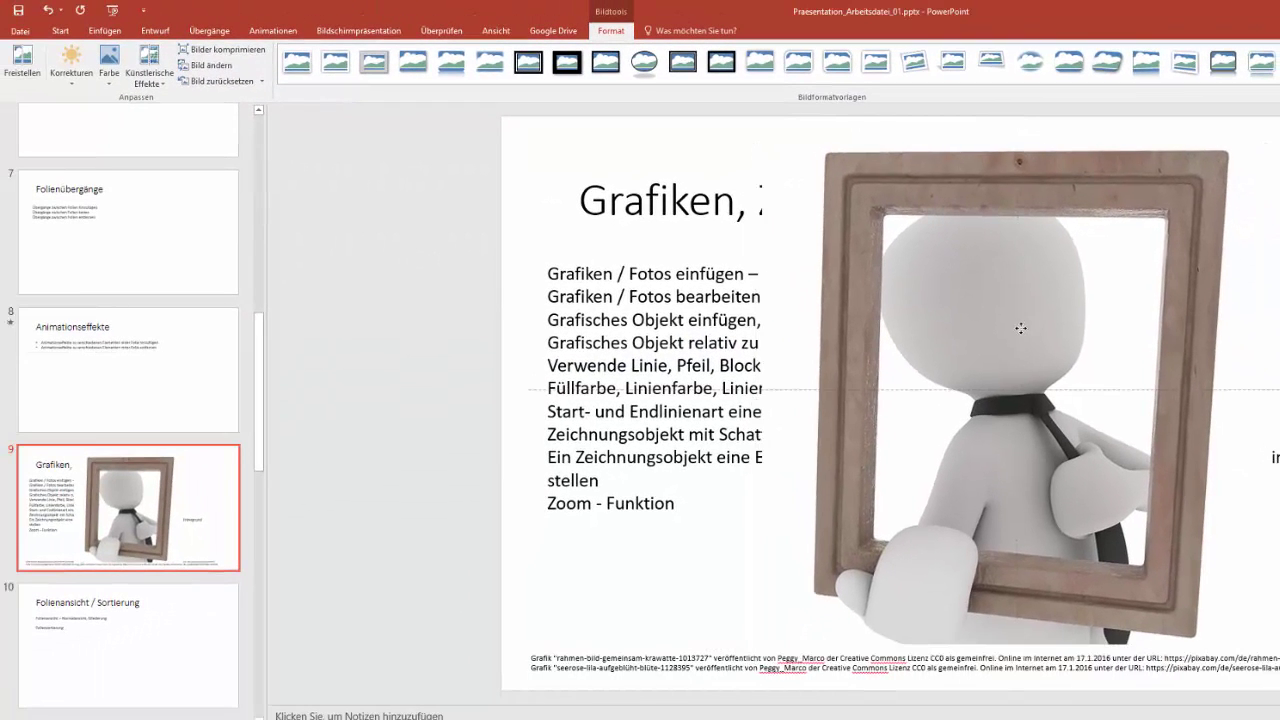
pyautogui.moveTo(1020, 328)
pyautogui.mouseDown()
pyautogui.moveTo(981, 335)
pyautogui.moveTo(1014, 324)
pyautogui.mouseUp()
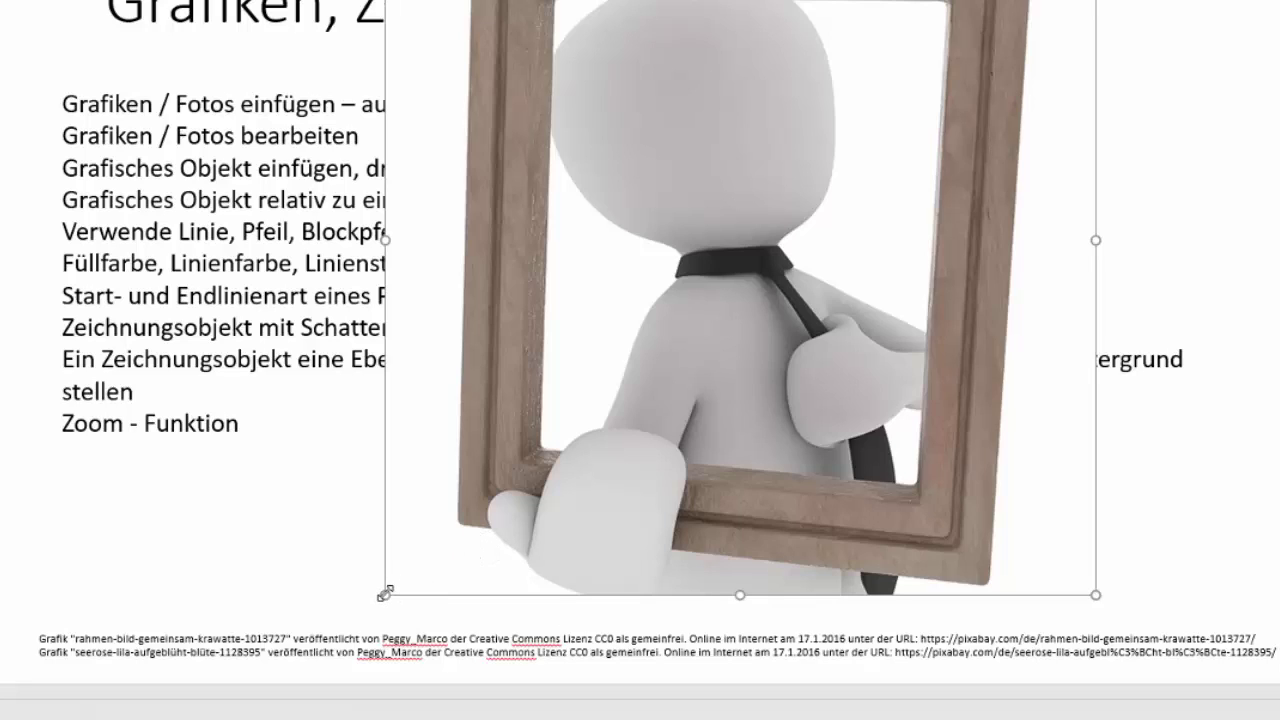
pyautogui.moveTo(385, 594); pyautogui.dragTo(402, 584)
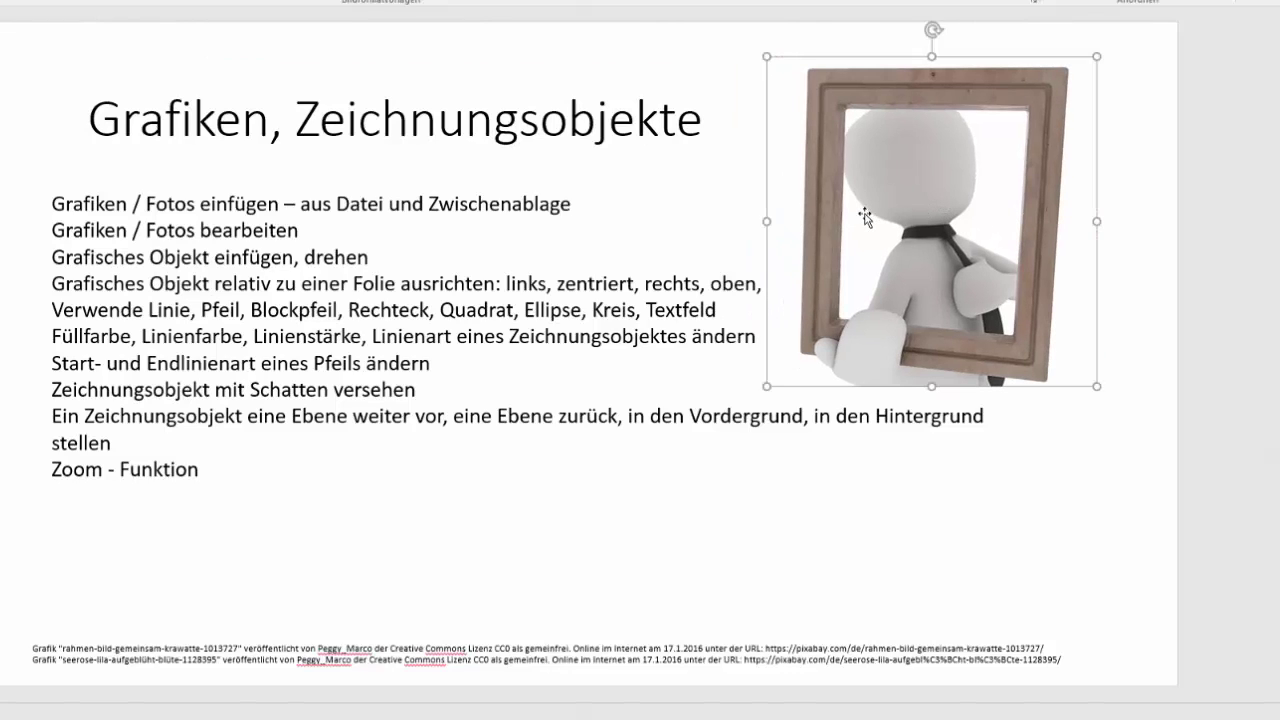
# Crop the empty strips off the left, right and top of the framed-figure picture
pyautogui.rightClick(908, 182)
pyautogui.click(1000, 150)
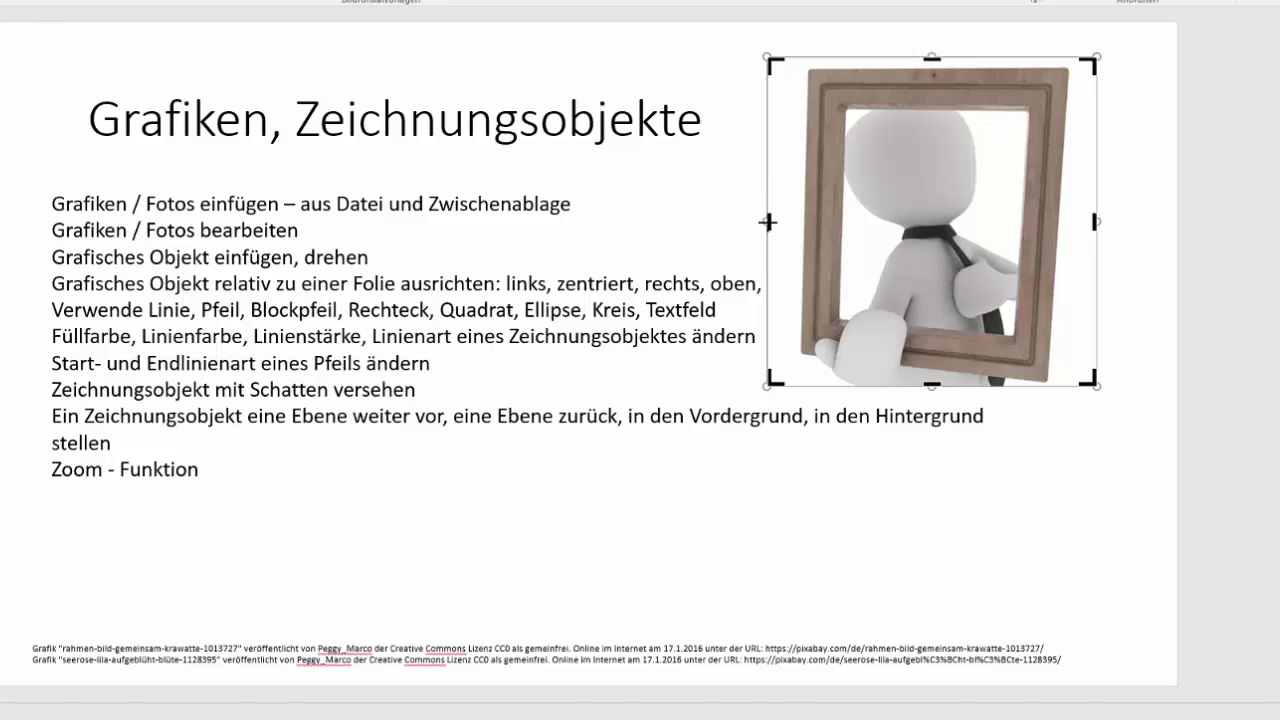
pyautogui.moveTo(767, 221); pyautogui.dragTo(797, 220)
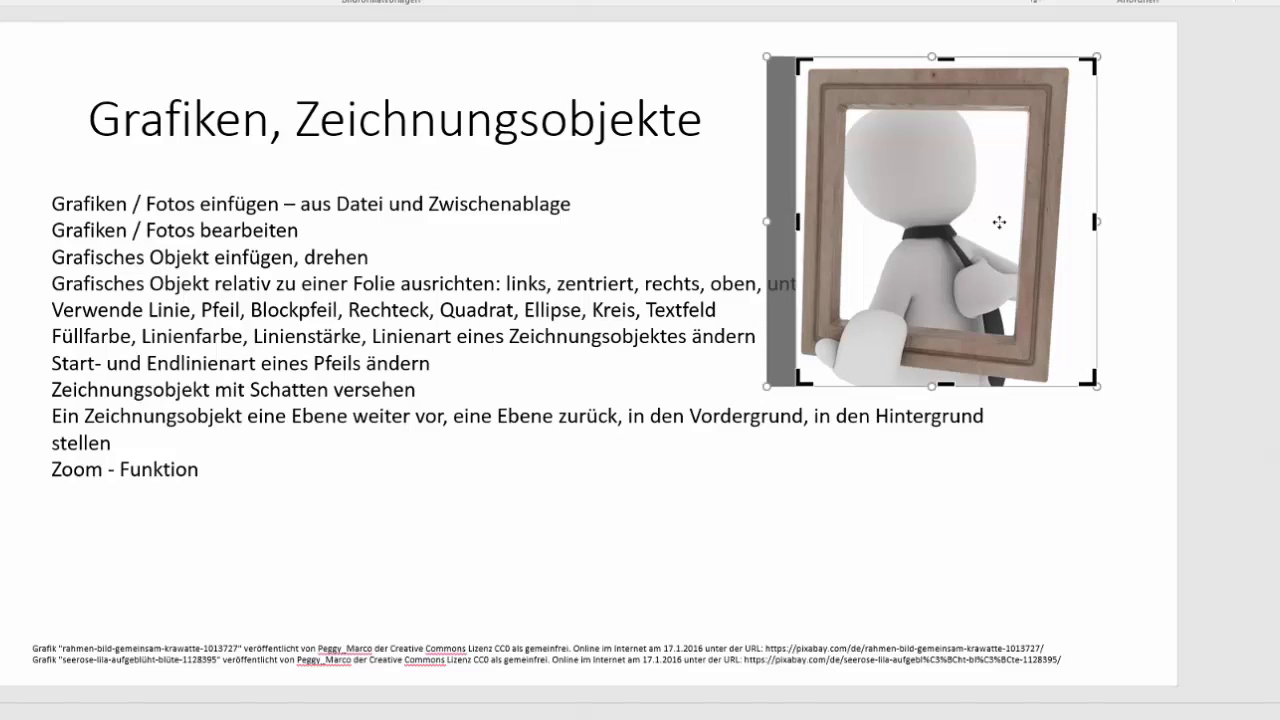
pyautogui.moveTo(1095, 221); pyautogui.dragTo(1073, 221)
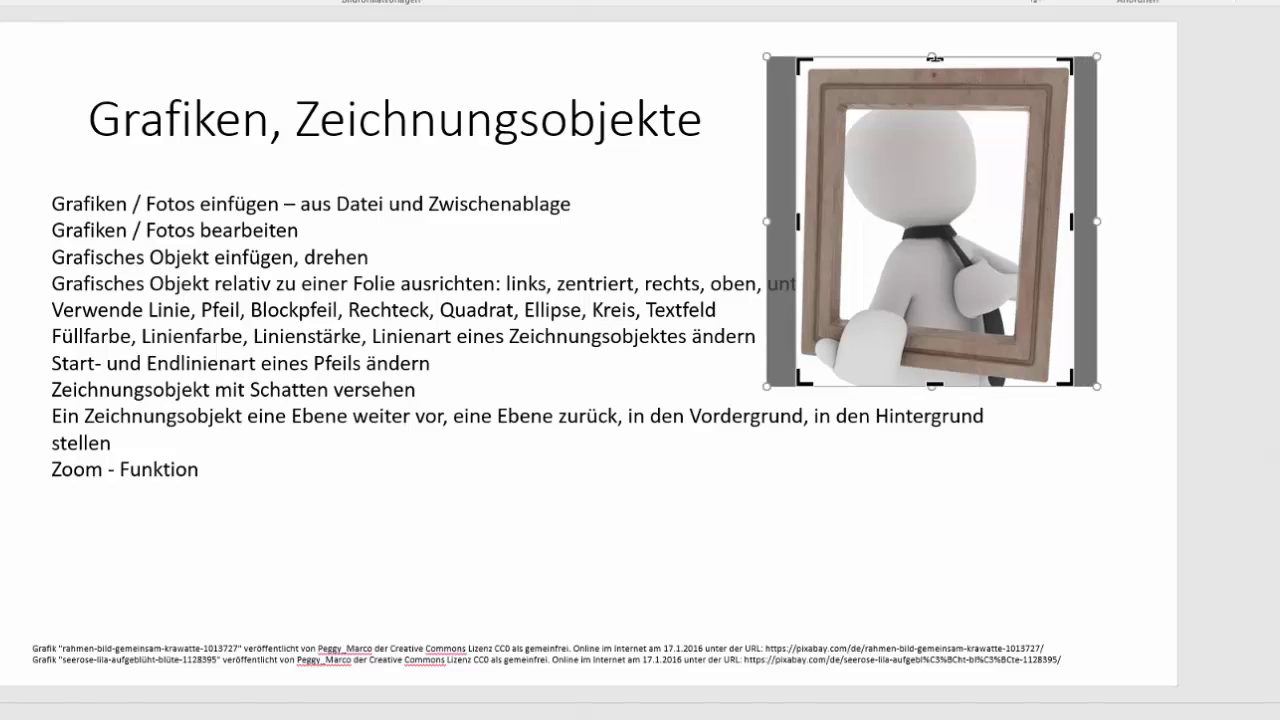
pyautogui.moveTo(934, 58); pyautogui.dragTo(934, 69)
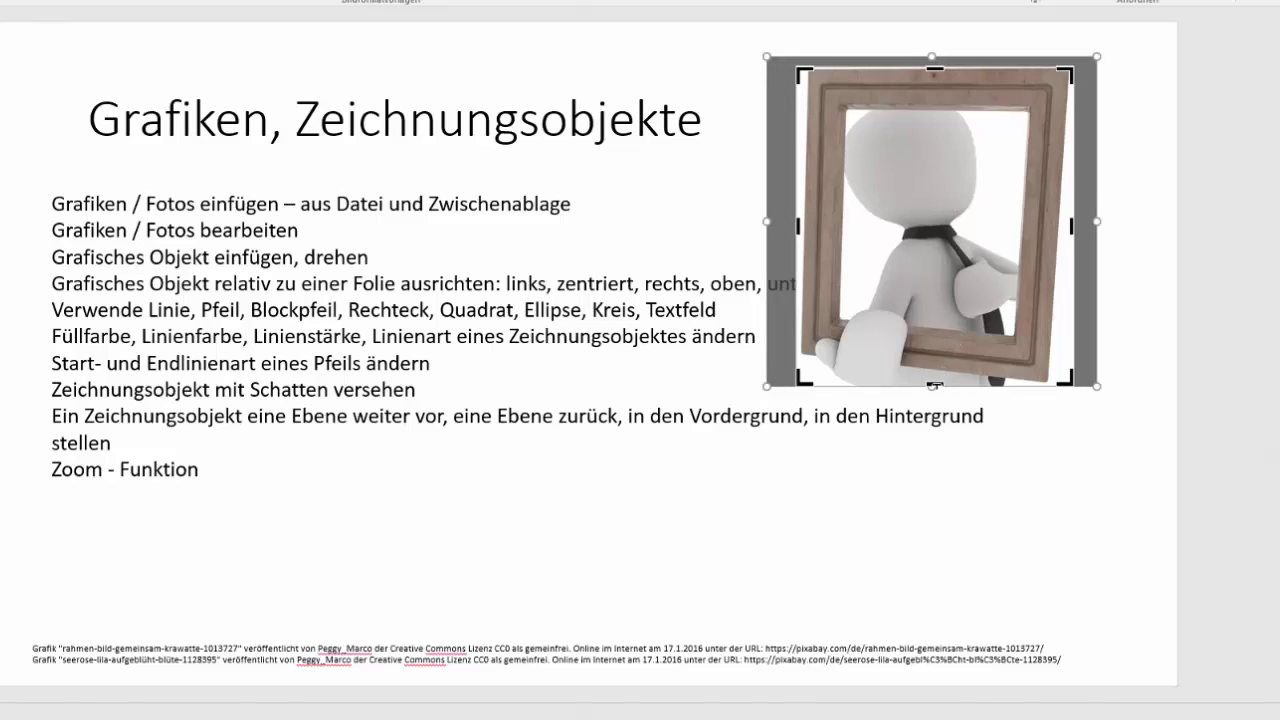
pyautogui.moveTo(934, 385)
pyautogui.mouseDown()
pyautogui.moveTo(924, 372)
pyautogui.moveTo(912, 386)
pyautogui.mouseUp()
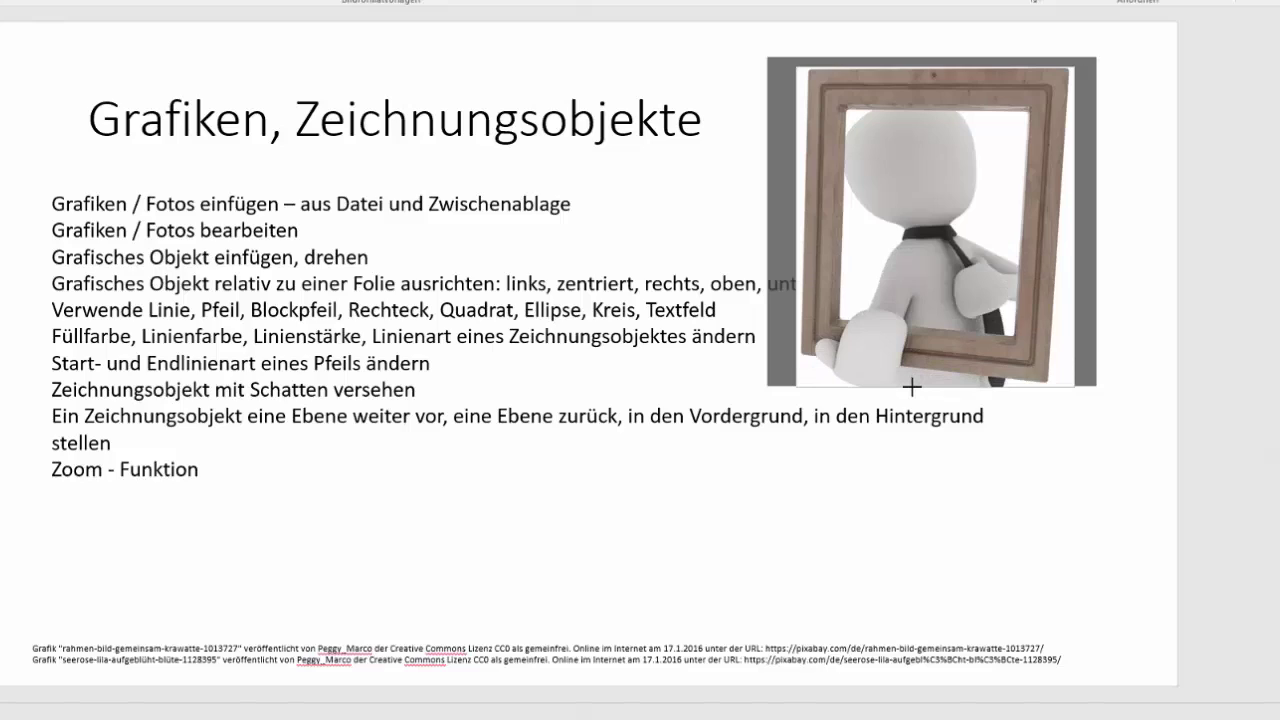
pyautogui.moveTo(912, 386); pyautogui.dragTo(912, 382)
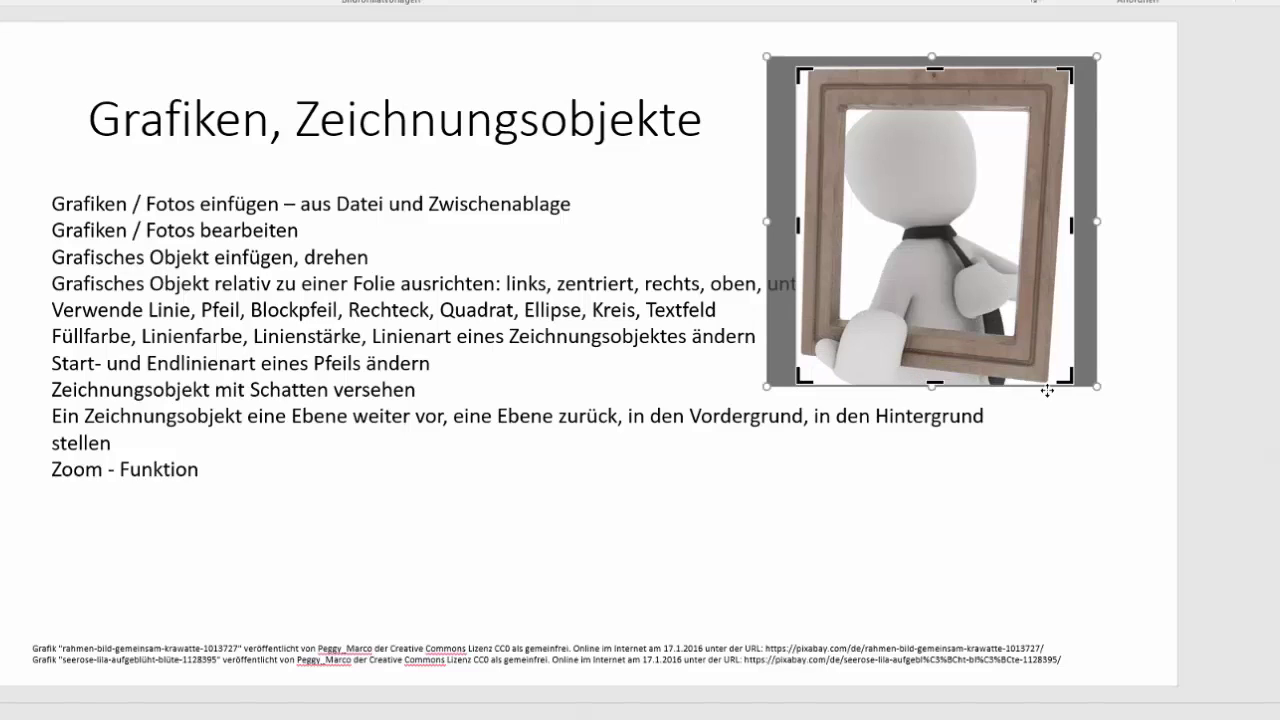
pyautogui.press('Escape')
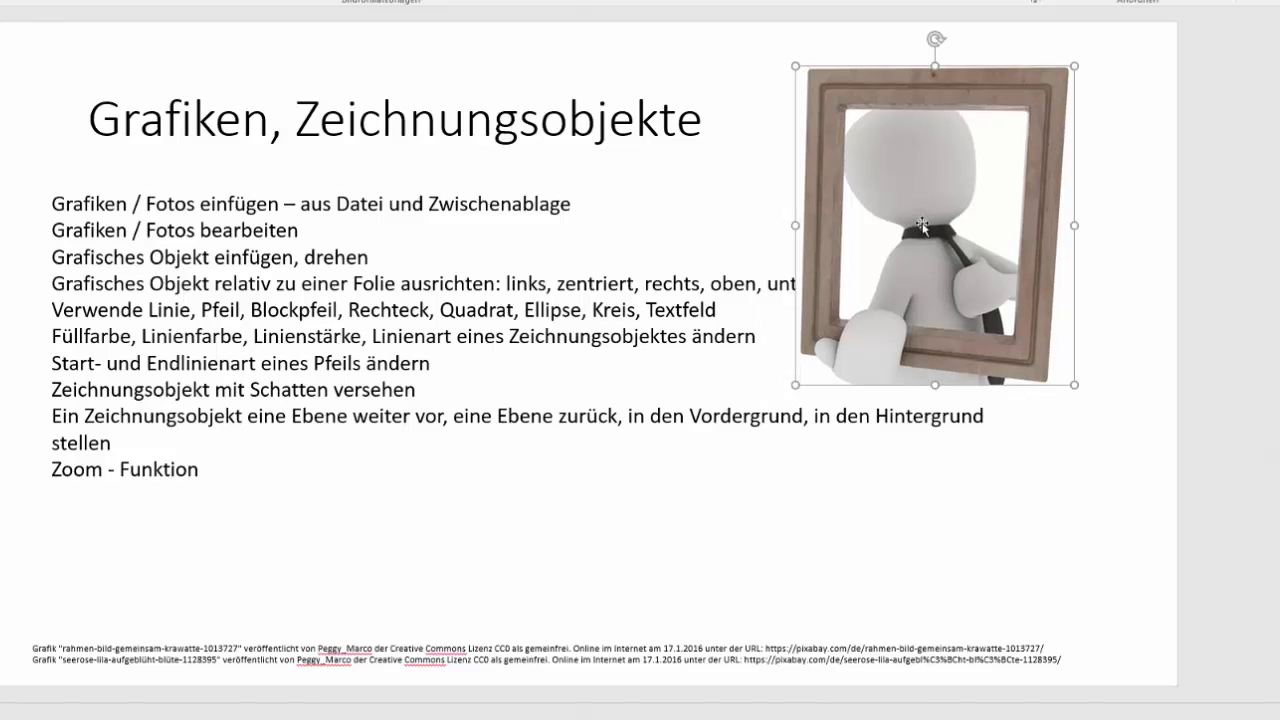
# Shrink the cropped picture into the top-right corner, then select the title and bullet list
pyautogui.moveTo(793, 66); pyautogui.dragTo(856, 116)
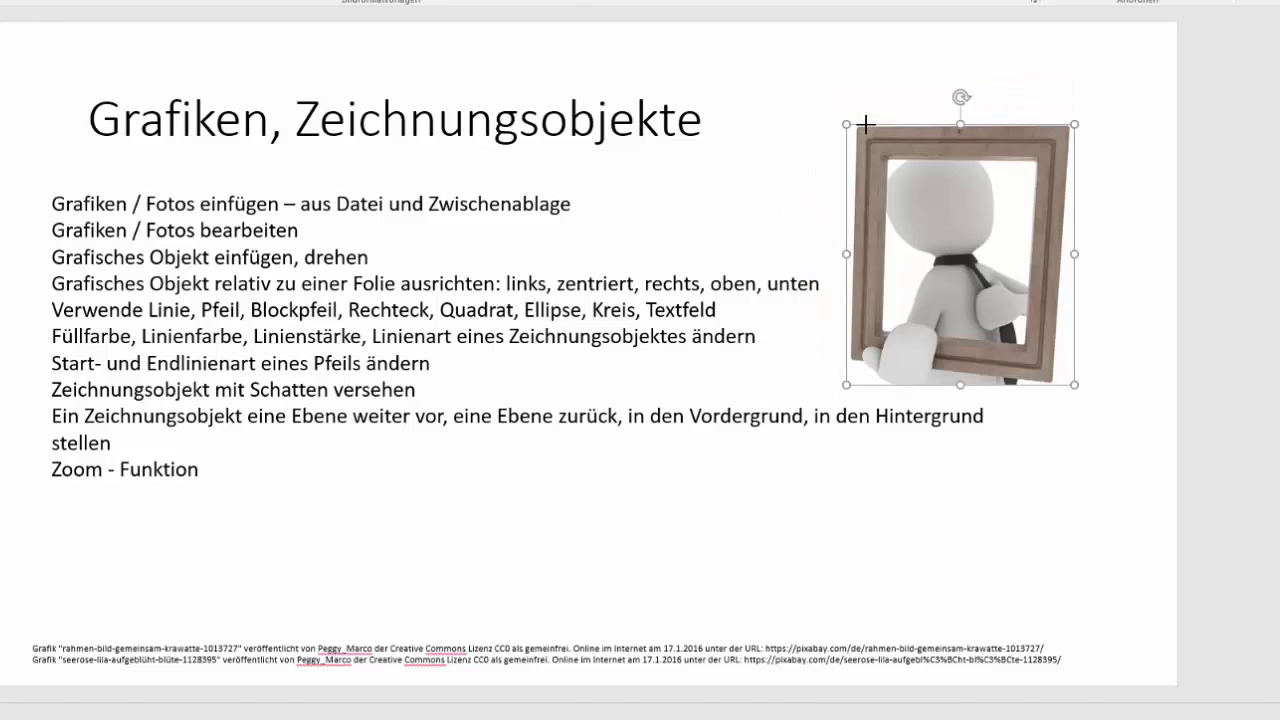
pyautogui.moveTo(908, 226); pyautogui.dragTo(941, 164)
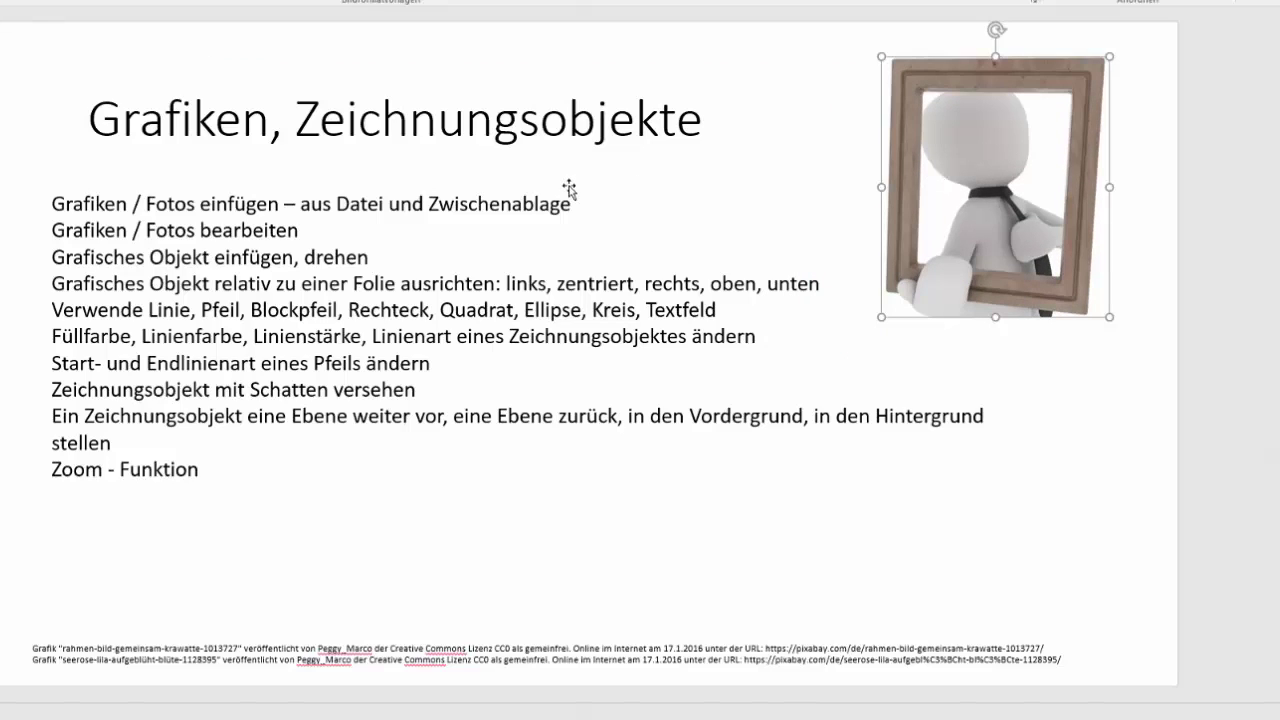
pyautogui.click(320, 234)
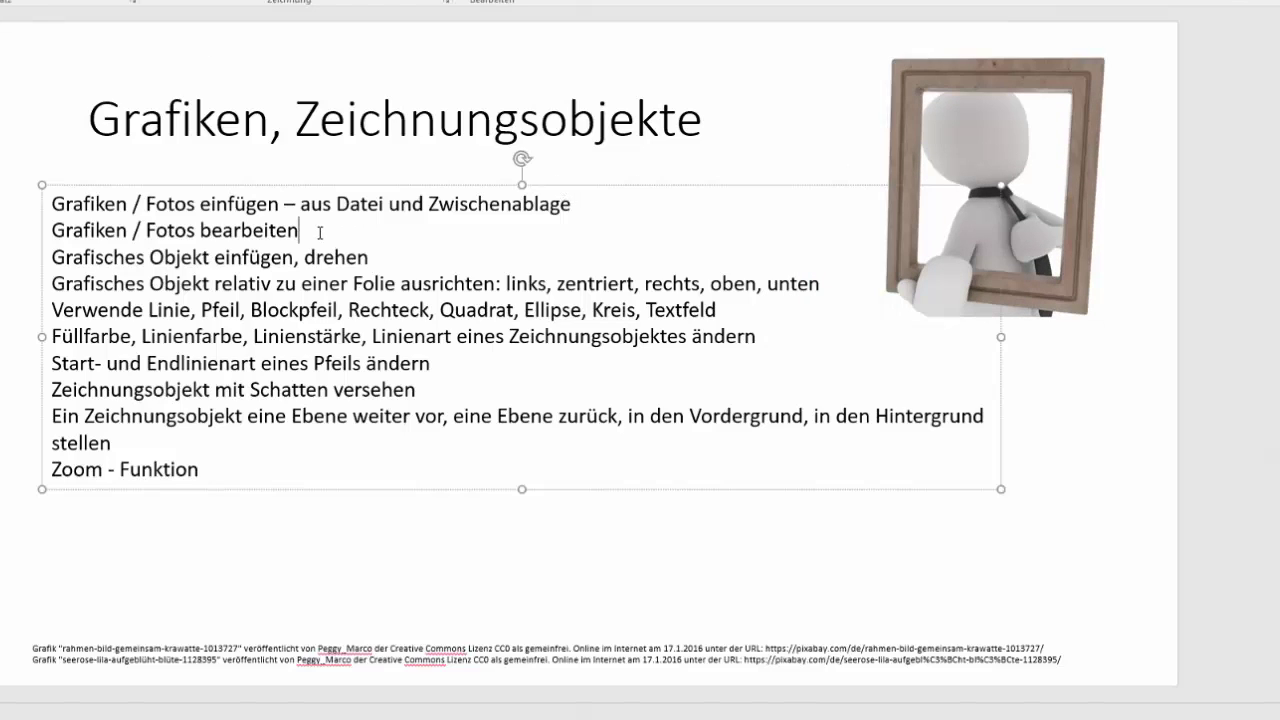
pyautogui.click(250, 162)
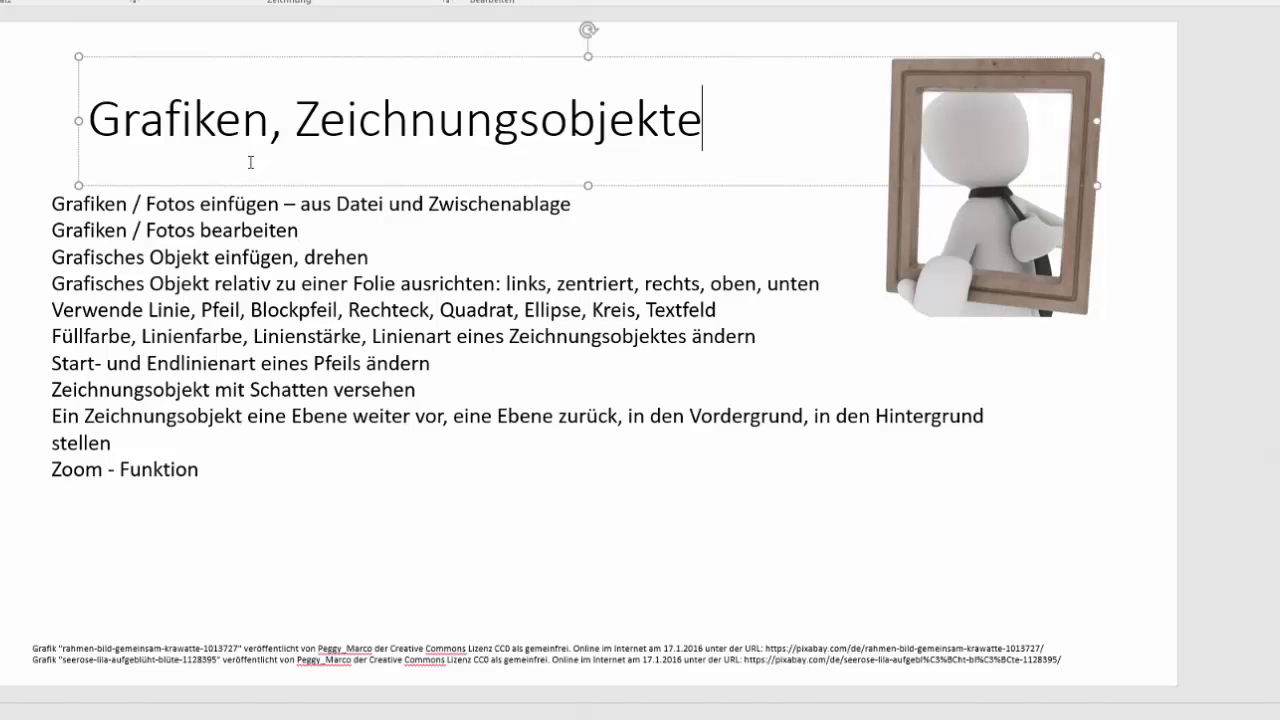
pyautogui.click(40, 247)
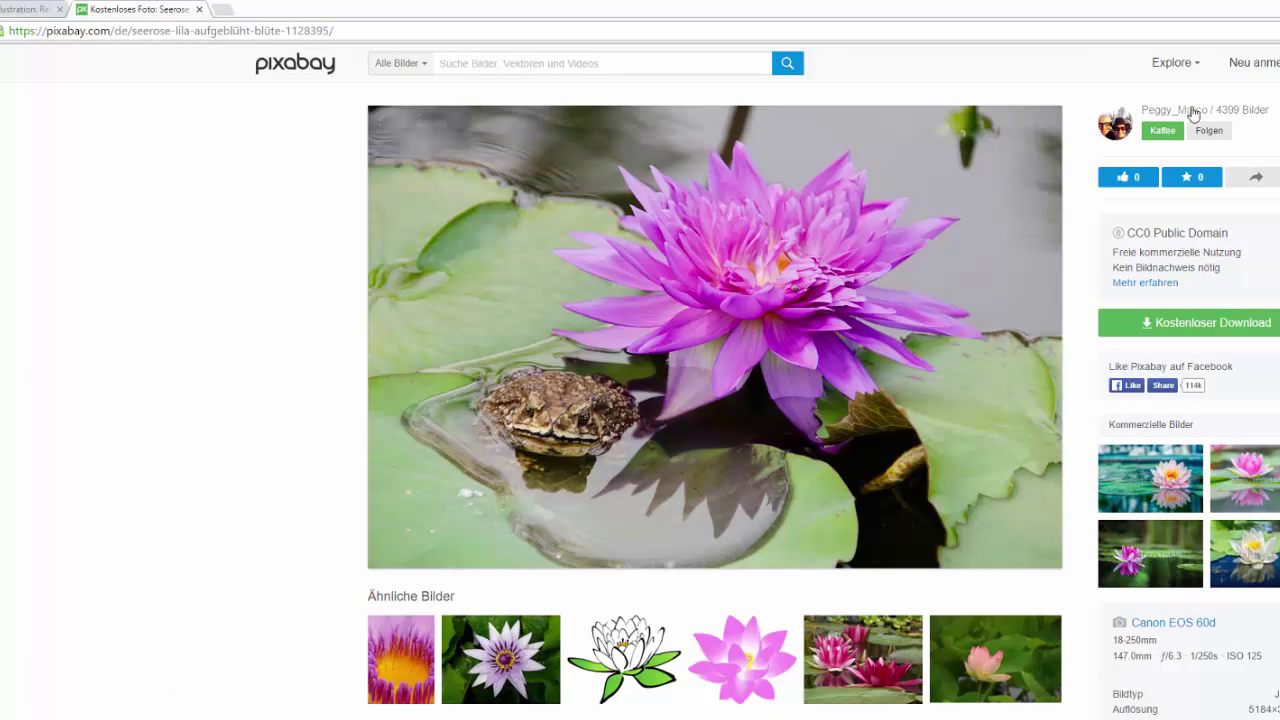
pyautogui.moveTo(714, 336)
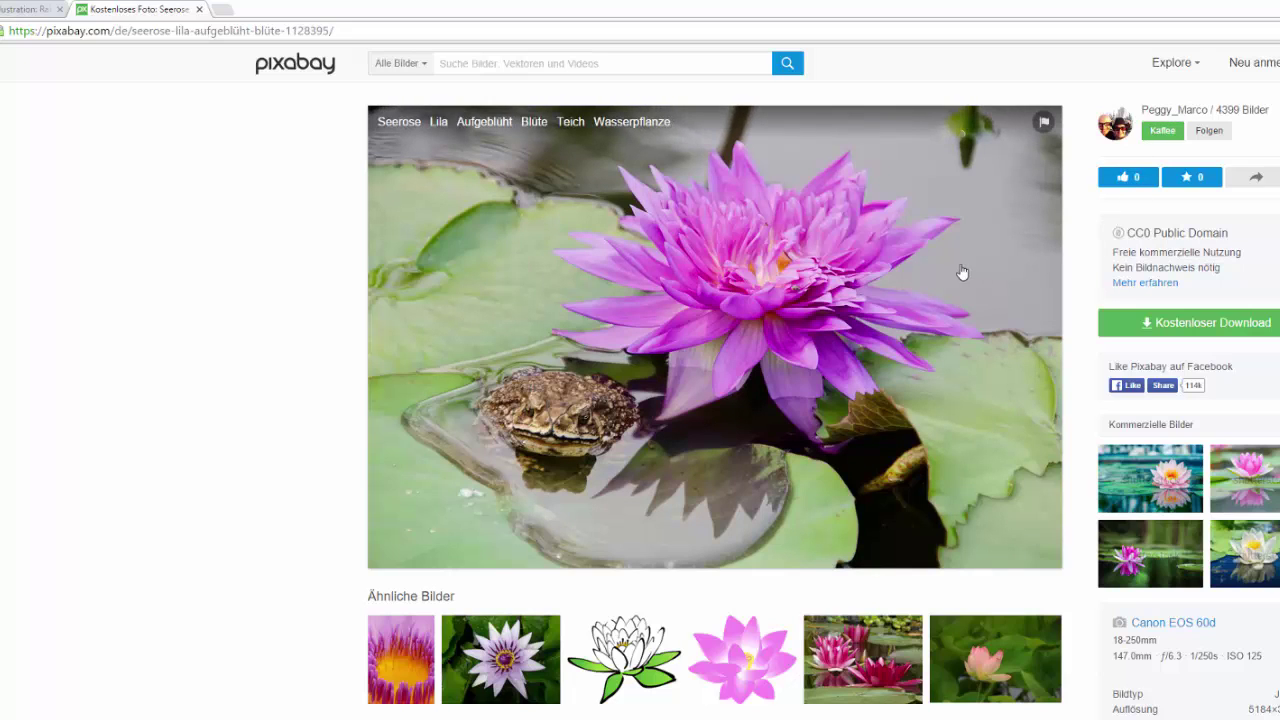
# Copy the purple water-lily photo from its Pixabay page
pyautogui.rightClick(775, 320)
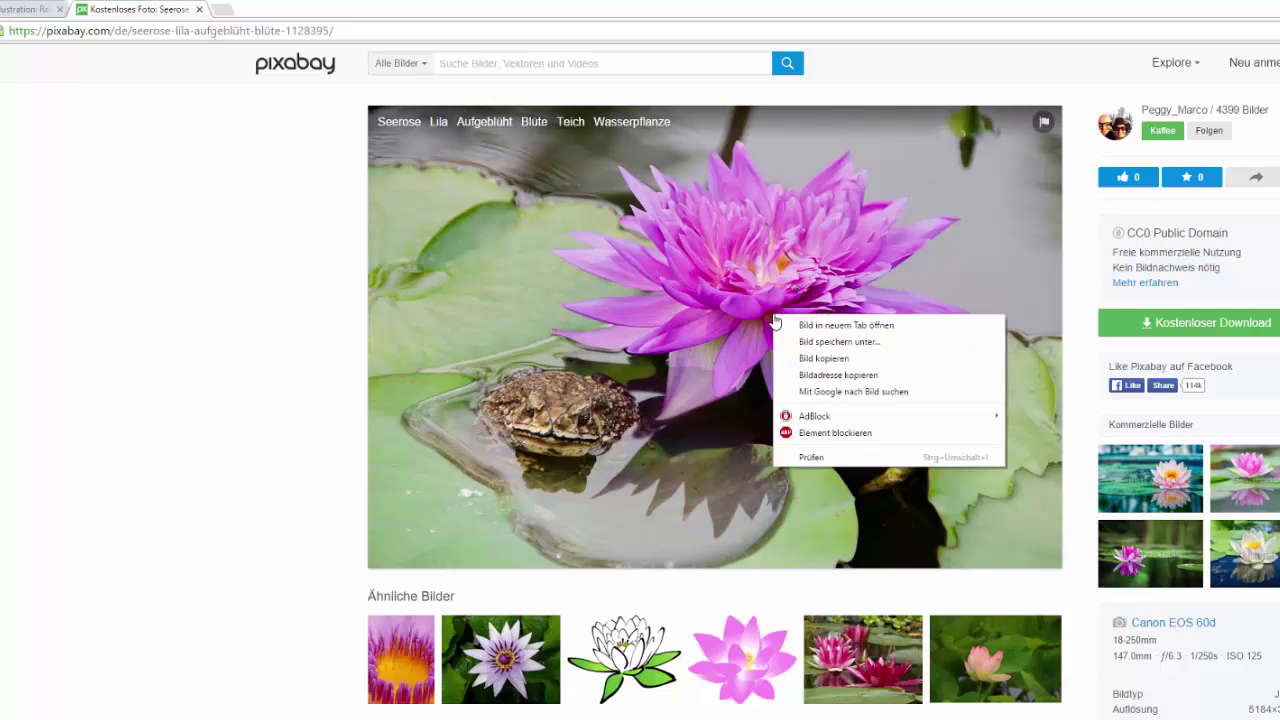
pyautogui.click(828, 363)
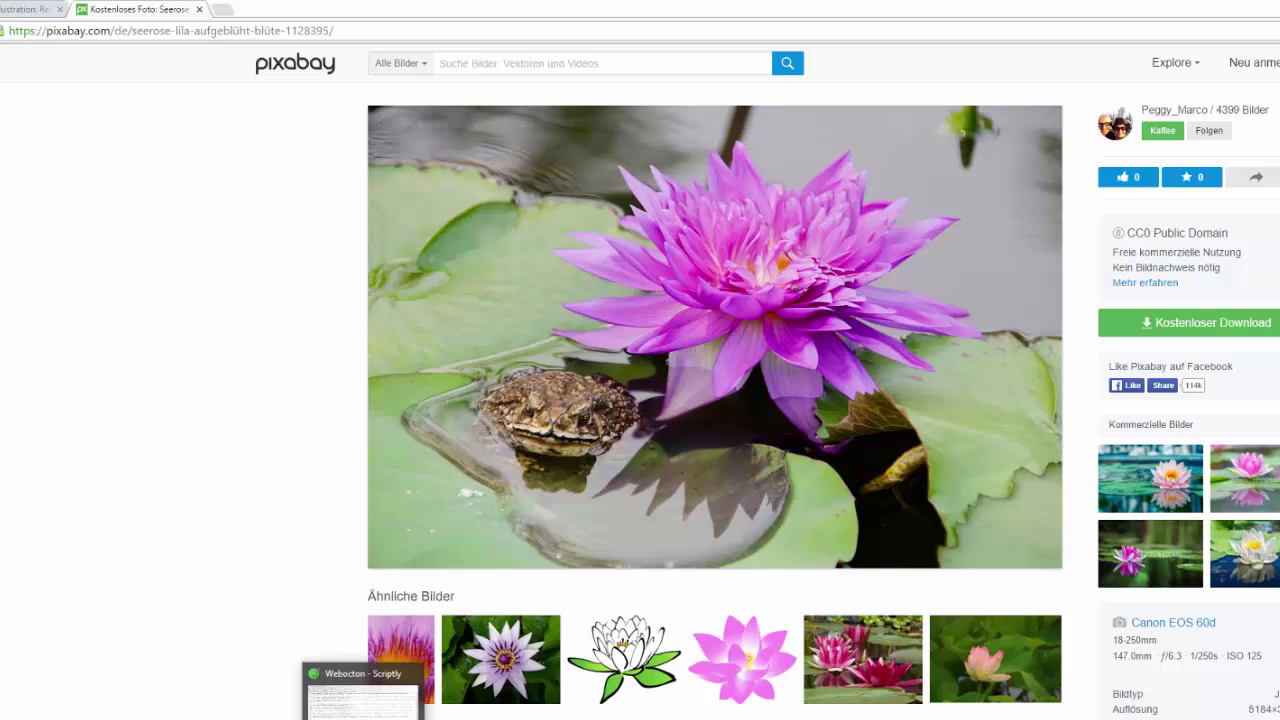
# Paste the water-lily photo onto slide 9 with its original formatting and shrink it from the top-left corner
pyautogui.click(718, 705)
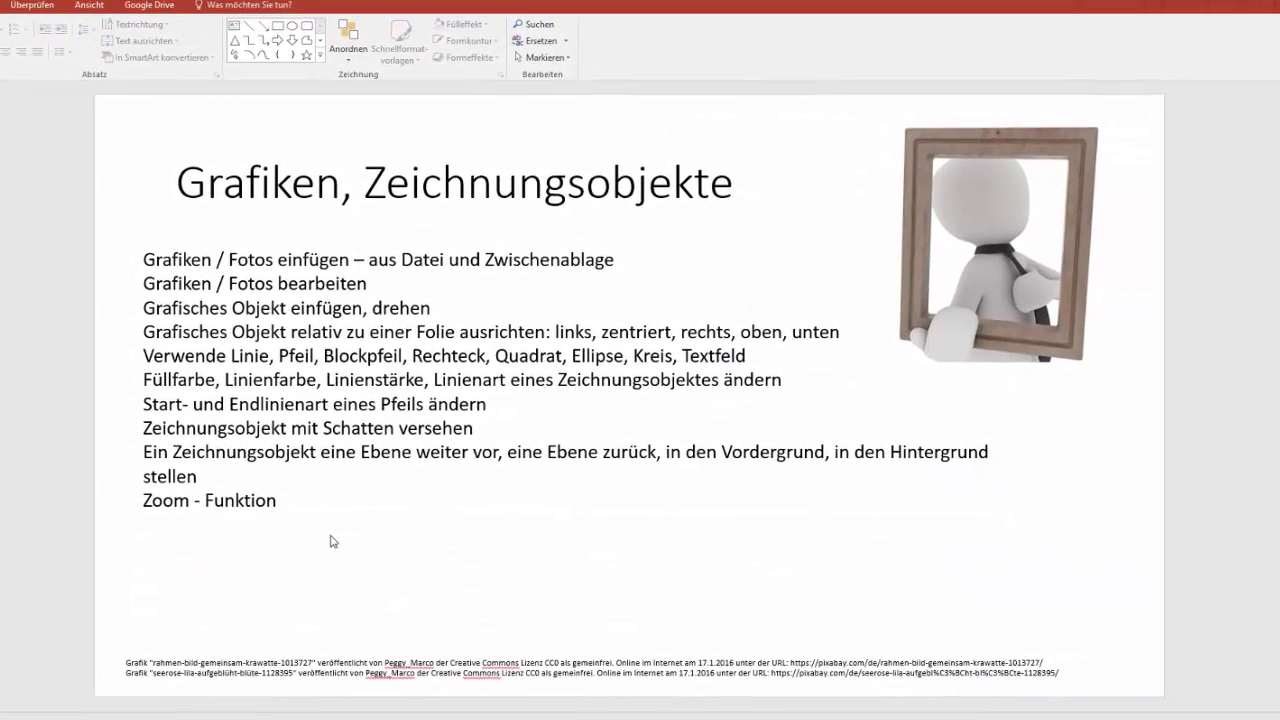
pyautogui.rightClick(601, 561)
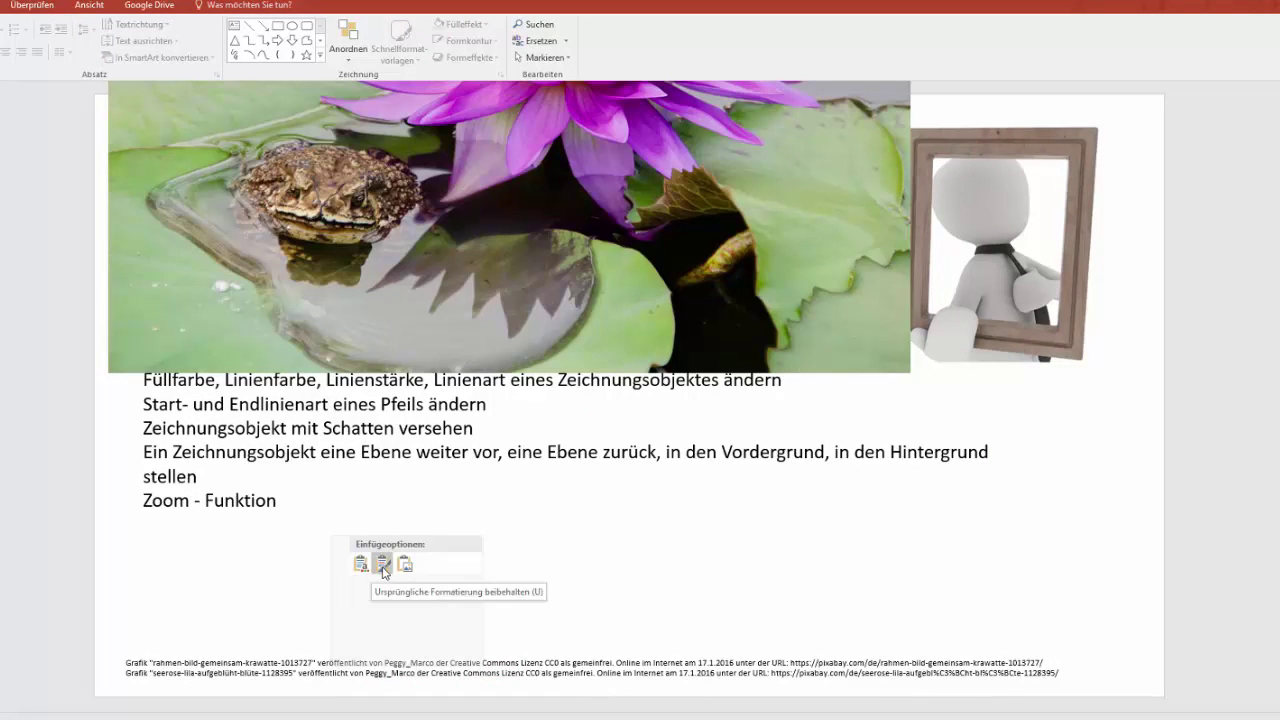
pyautogui.click(372, 564)
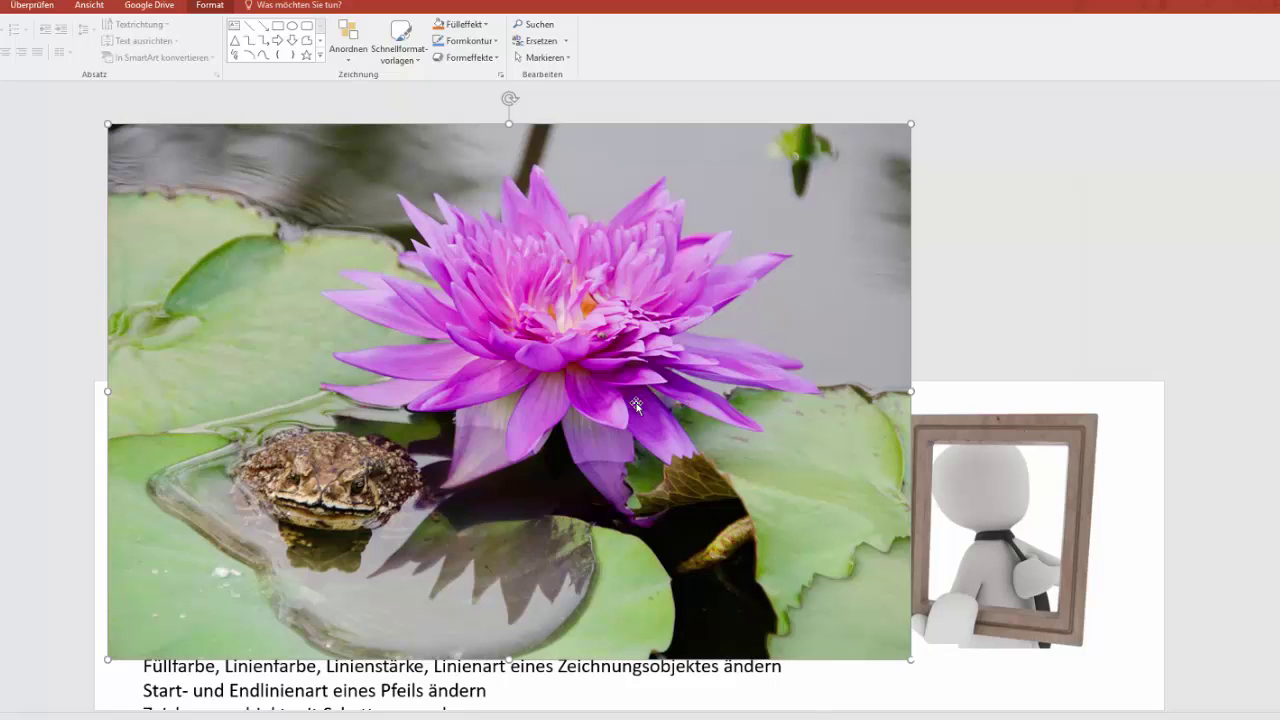
pyautogui.scroll(-2, 636, 404)
pyautogui.scroll(1, 636, 404)
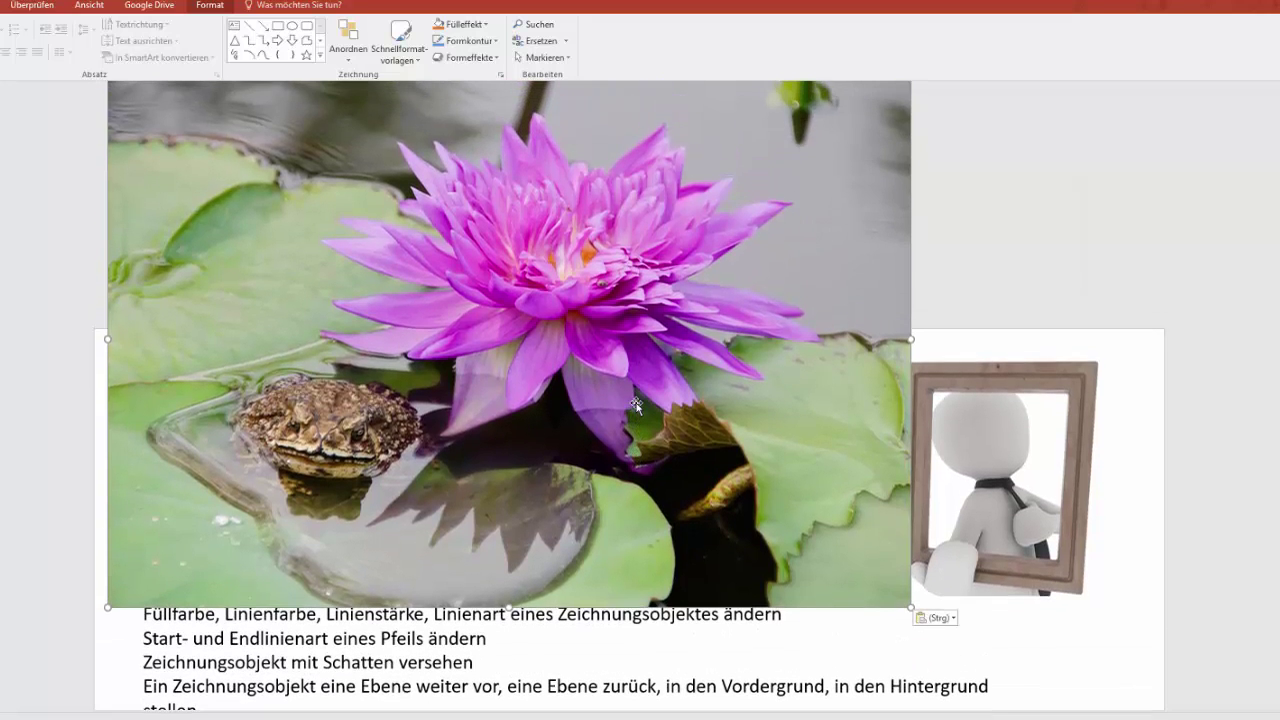
pyautogui.scroll(1, 600, 385)
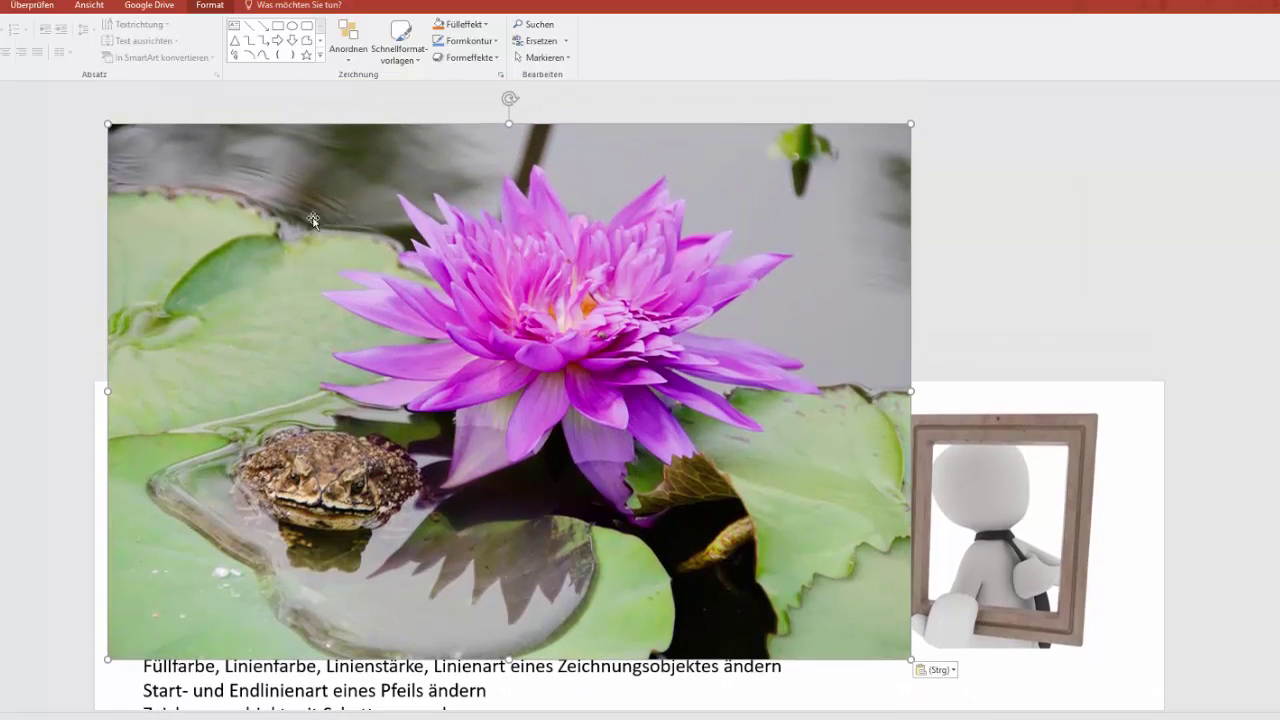
pyautogui.moveTo(107, 121)
pyautogui.mouseDown()
pyautogui.moveTo(585, 446)
pyautogui.moveTo(651, 452)
pyautogui.mouseUp()
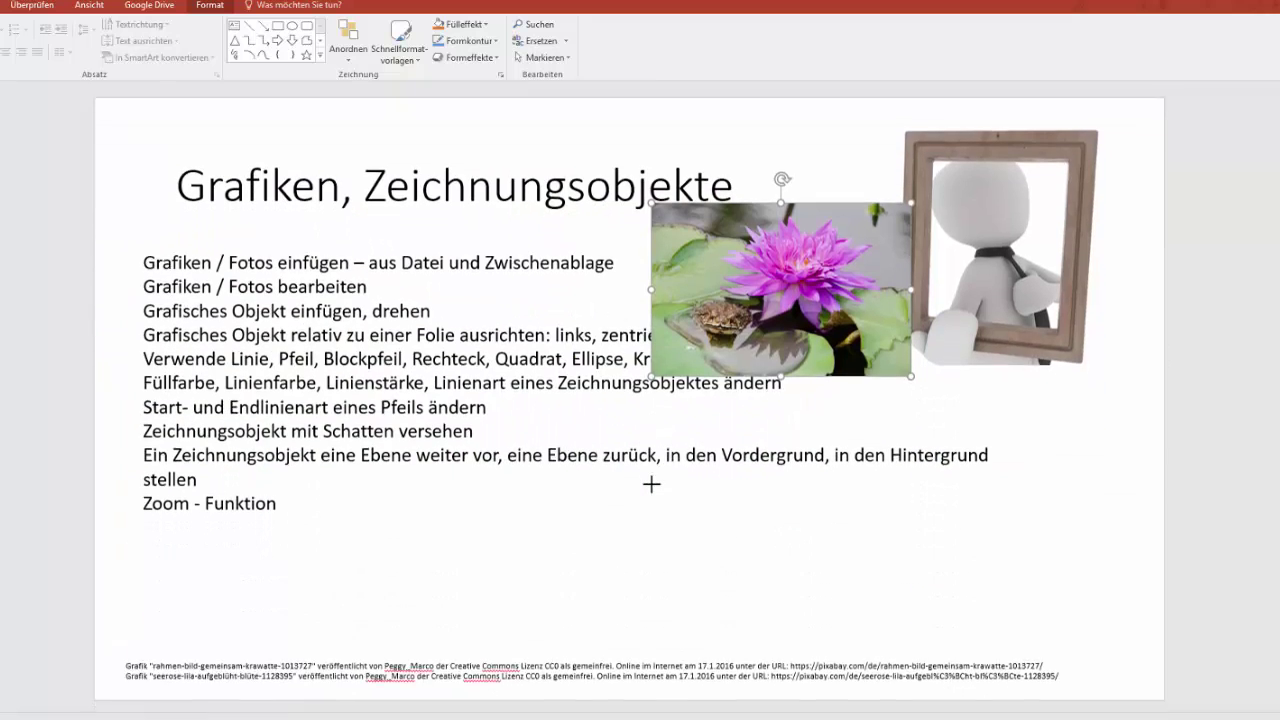
# Move the water-lily photo to the slide's bottom right and give it a slight tilt
pyautogui.moveTo(746, 288)
pyautogui.mouseDown()
pyautogui.moveTo(912, 557)
pyautogui.moveTo(926, 547)
pyautogui.mouseUp()
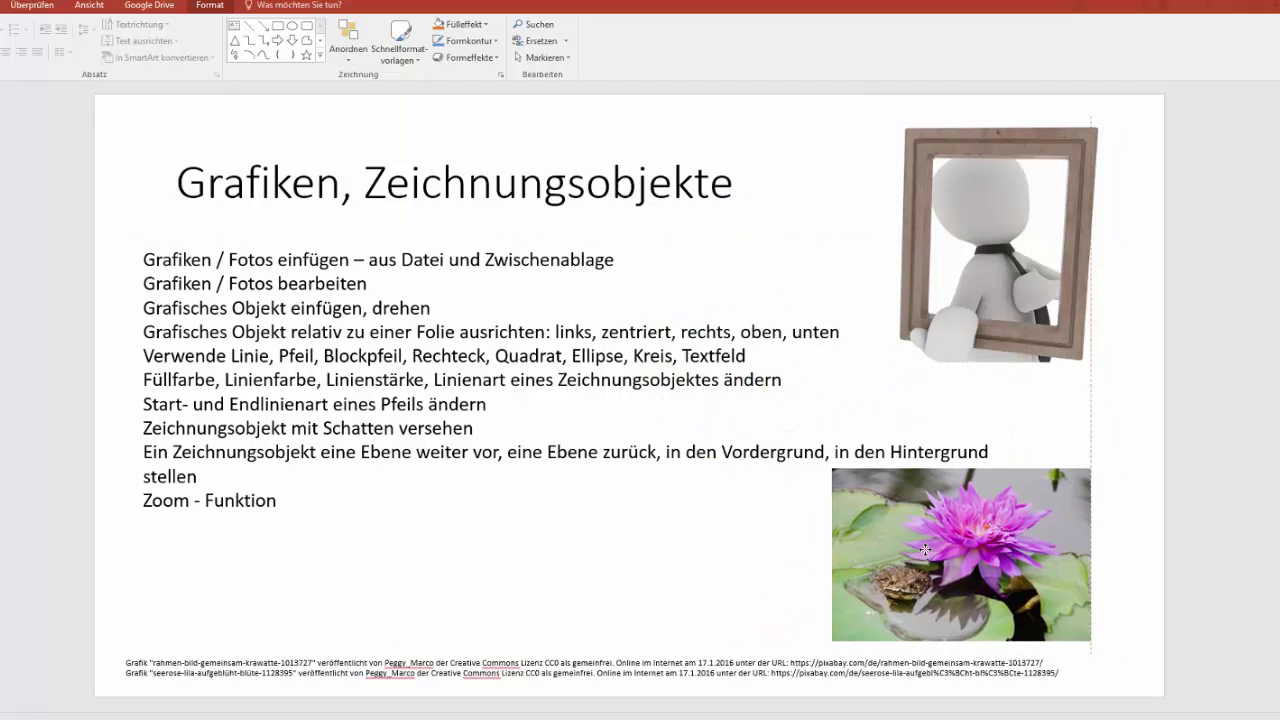
pyautogui.click(660, 553)
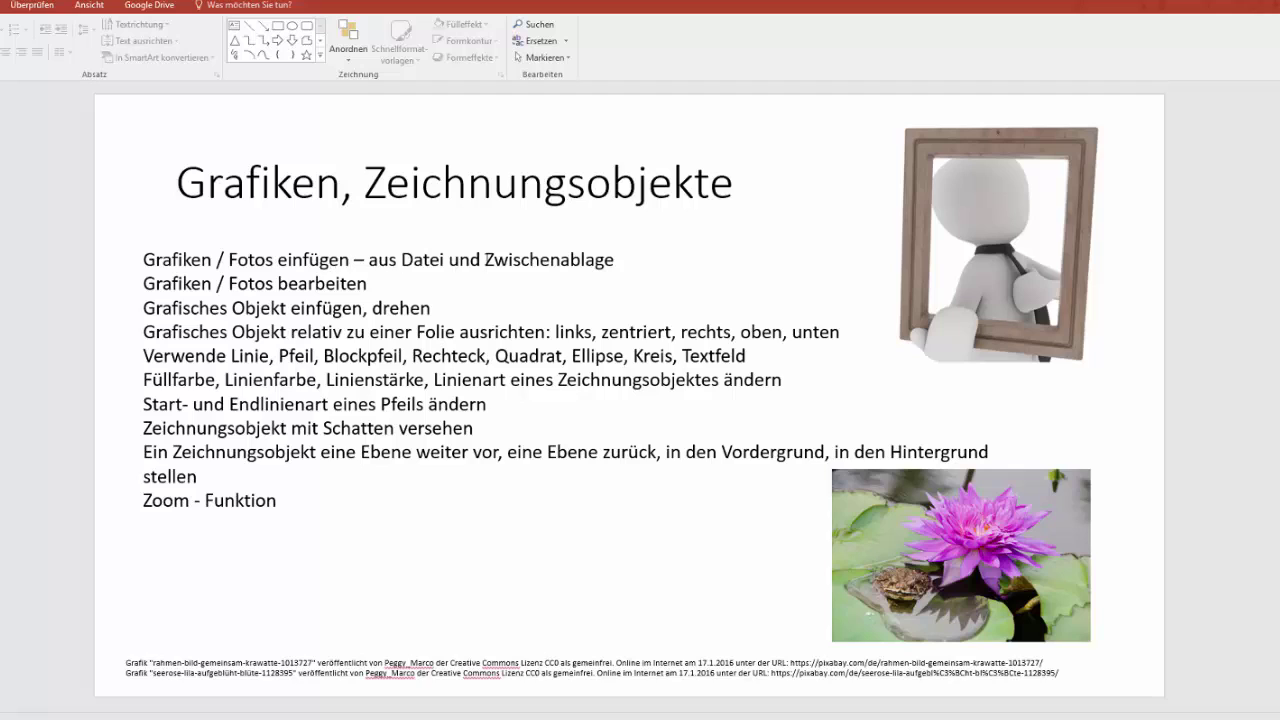
pyautogui.click(903, 520)
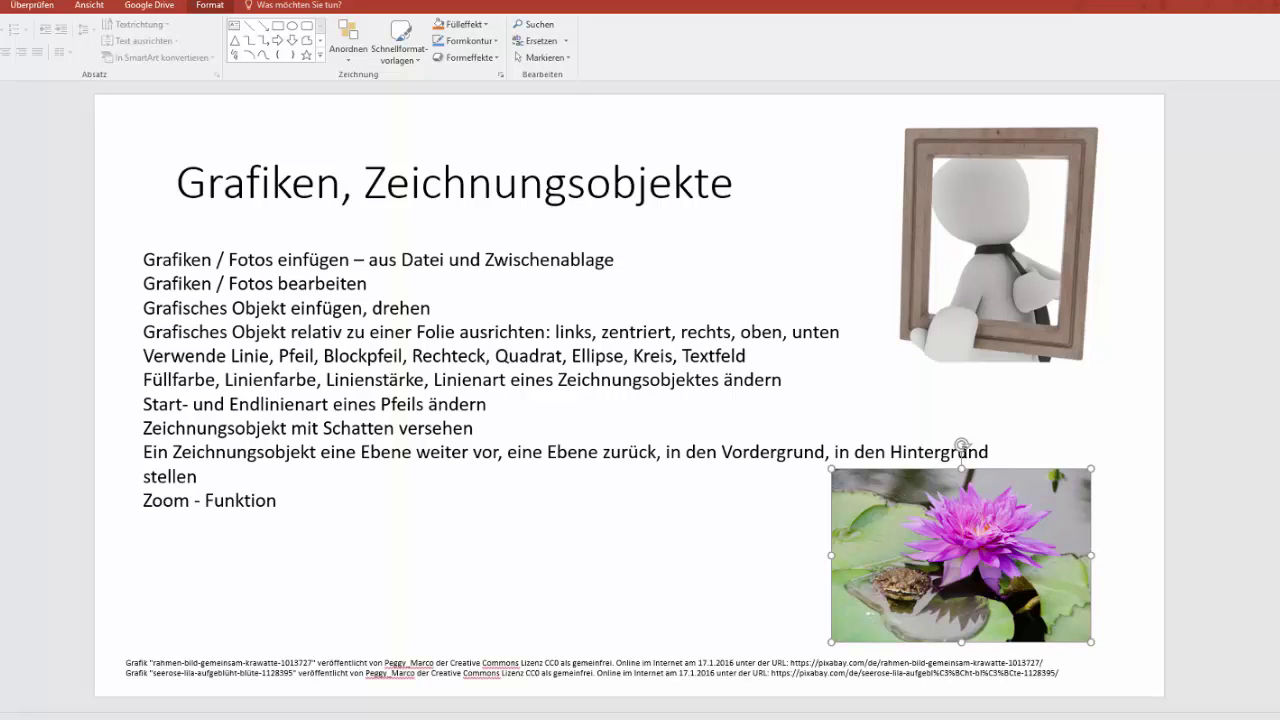
pyautogui.moveTo(961, 444); pyautogui.dragTo(912, 434)
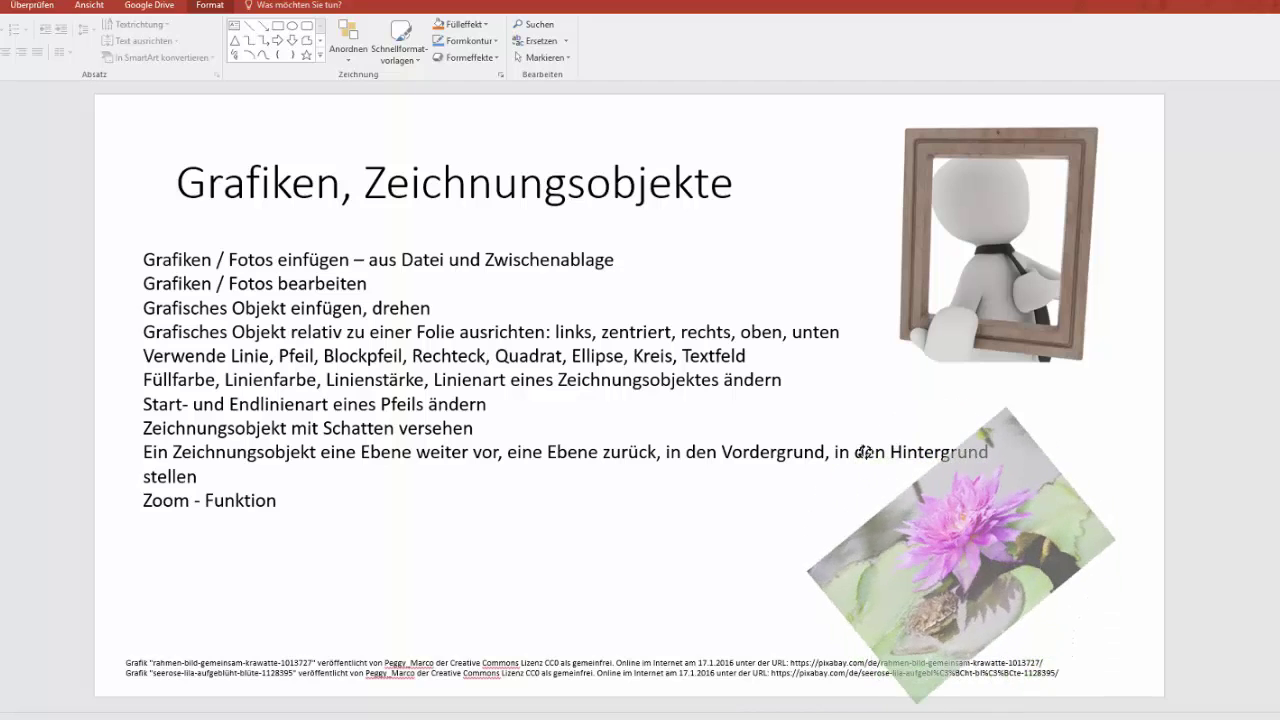
pyautogui.moveTo(912, 434); pyautogui.dragTo(972, 440)
# Tilt the framed-figure picture slightly as well
pyautogui.click(965, 250)
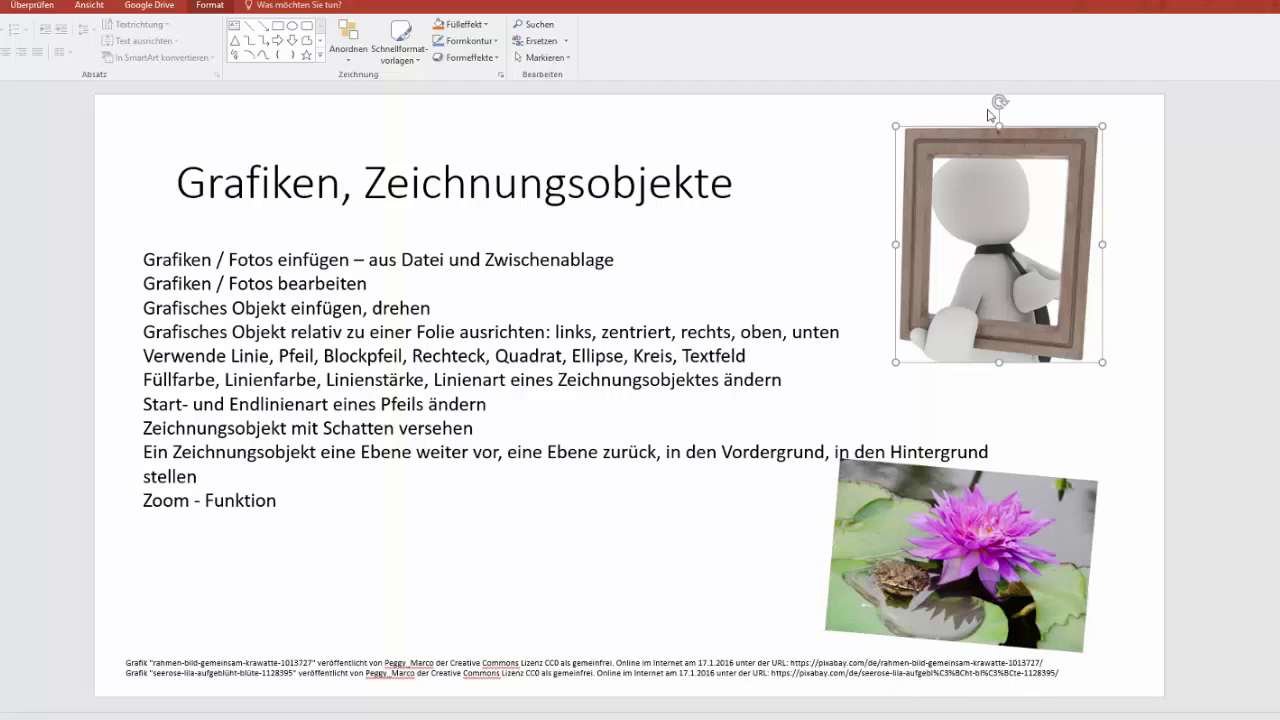
pyautogui.moveTo(998, 99)
pyautogui.mouseDown()
pyautogui.moveTo(992, 136)
pyautogui.moveTo(976, 132)
pyautogui.mouseUp()
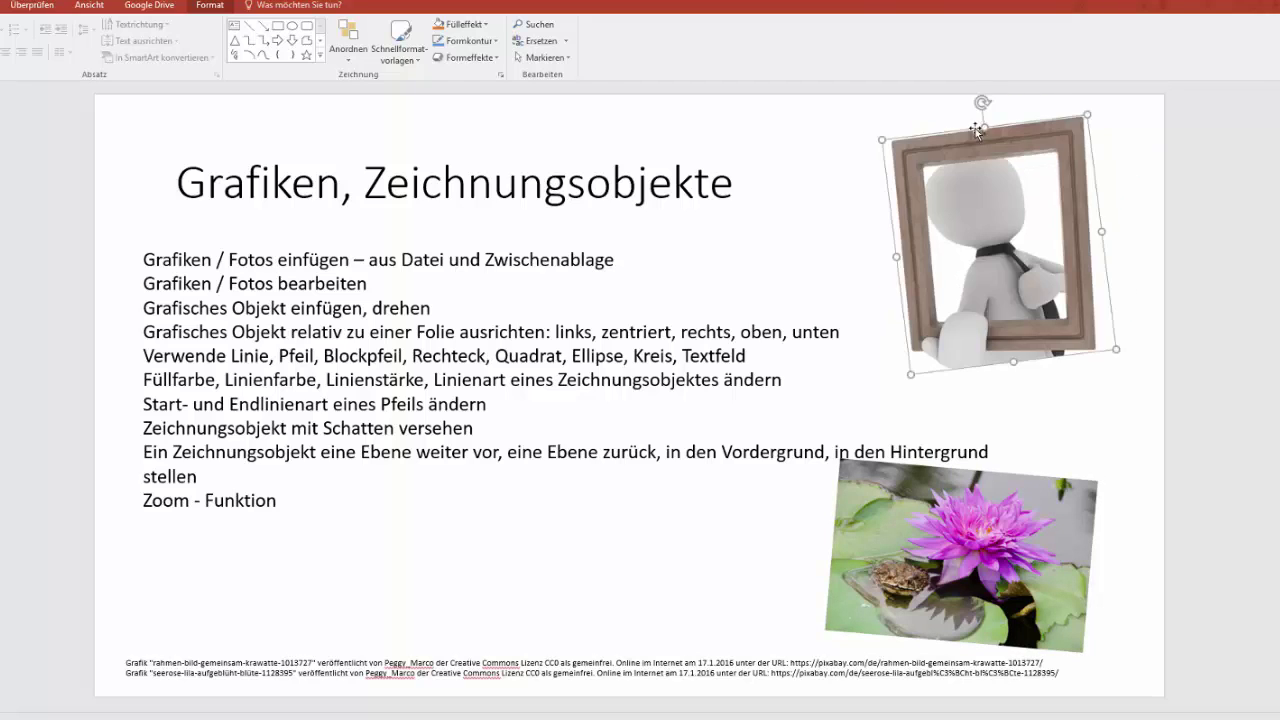
pyautogui.click(800, 141)
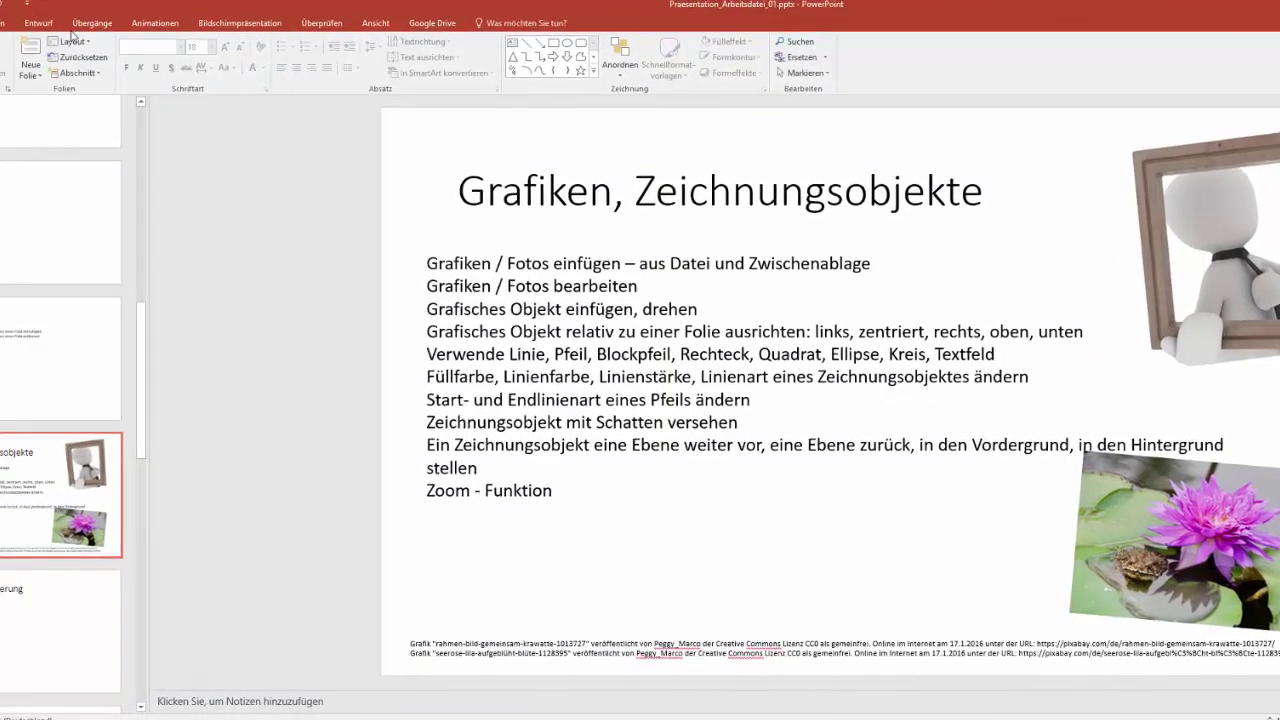
# Insert an Einfache Pyramide SmartArt from the Pyramide category
pyautogui.click(111, 34)
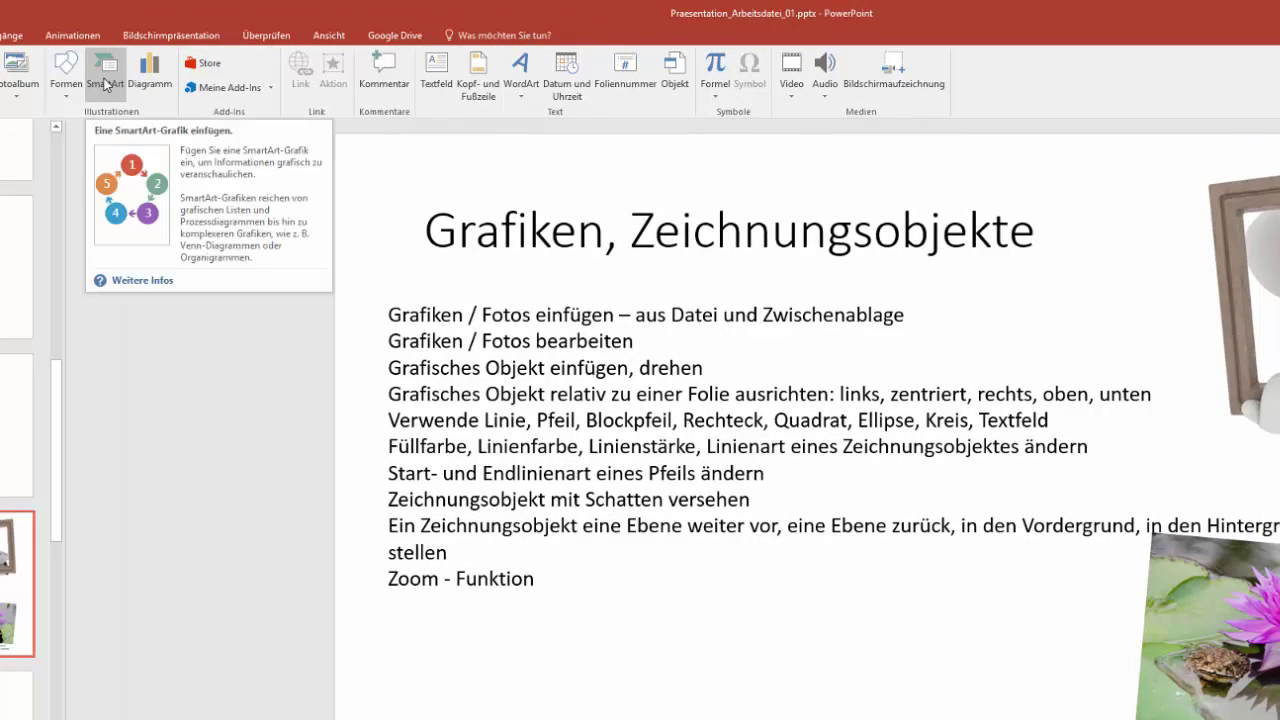
pyautogui.click(104, 75)
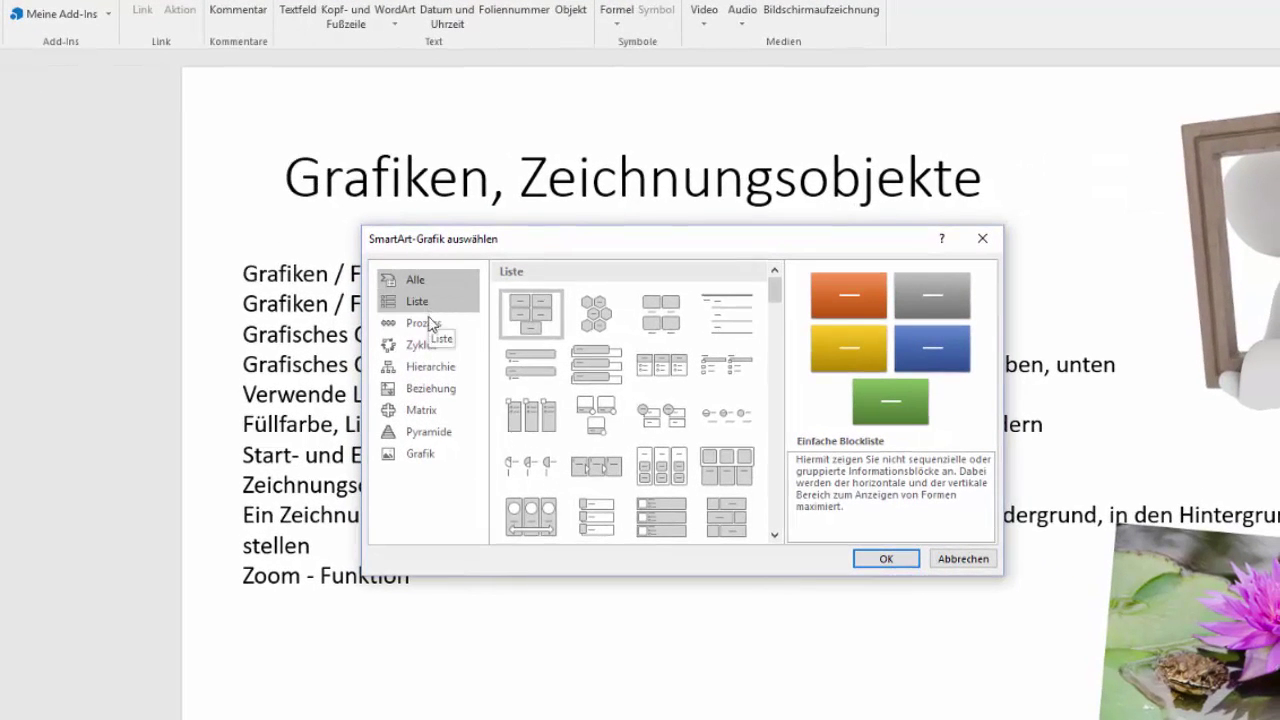
pyautogui.click(429, 434)
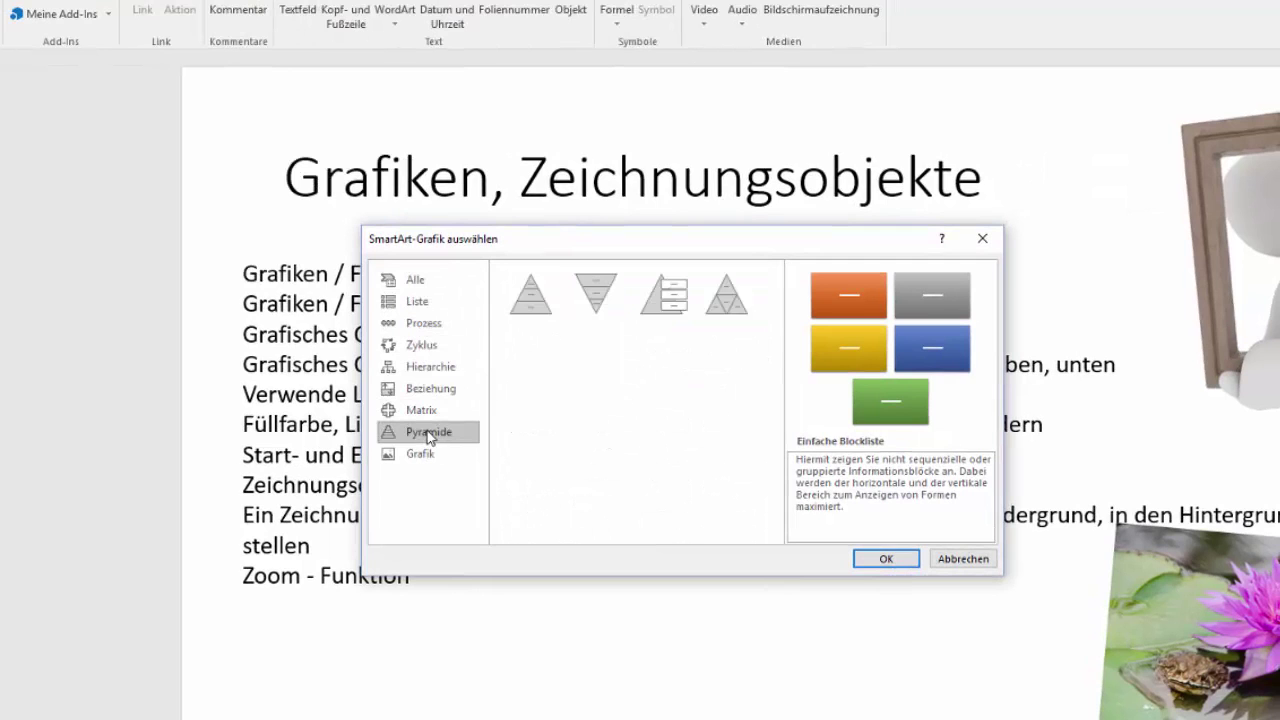
pyautogui.click(535, 300)
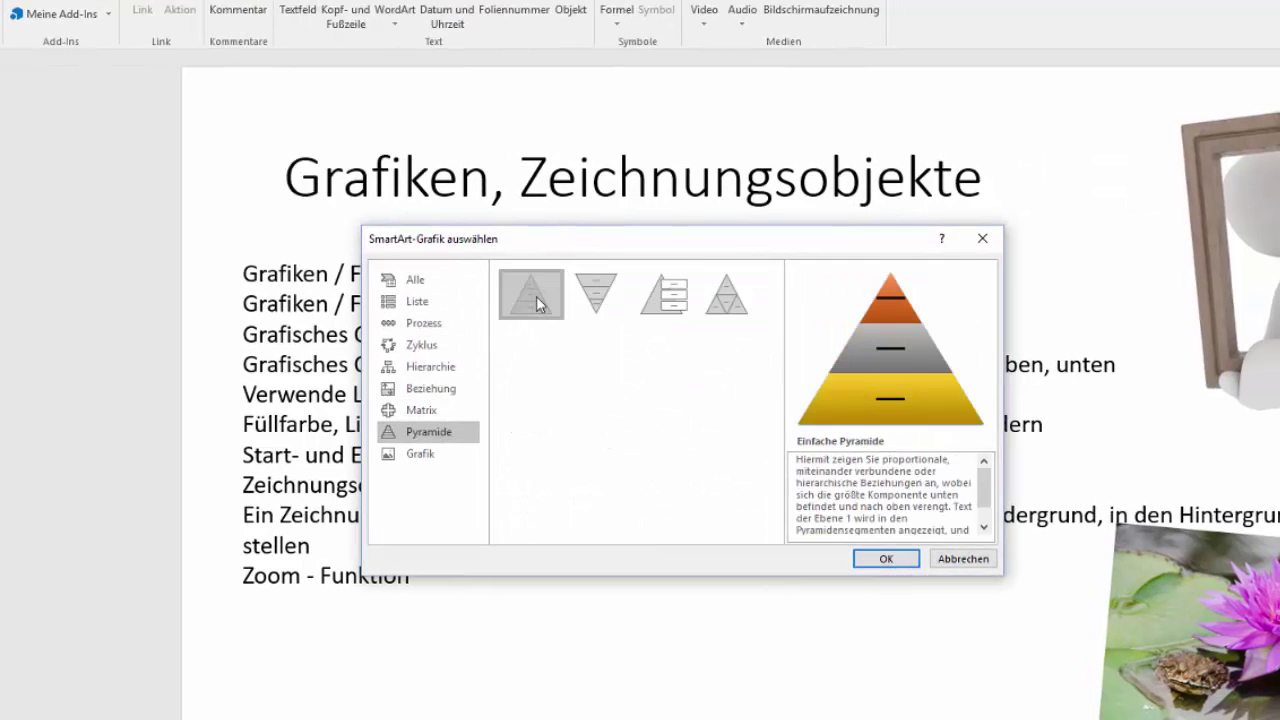
pyautogui.click(893, 562)
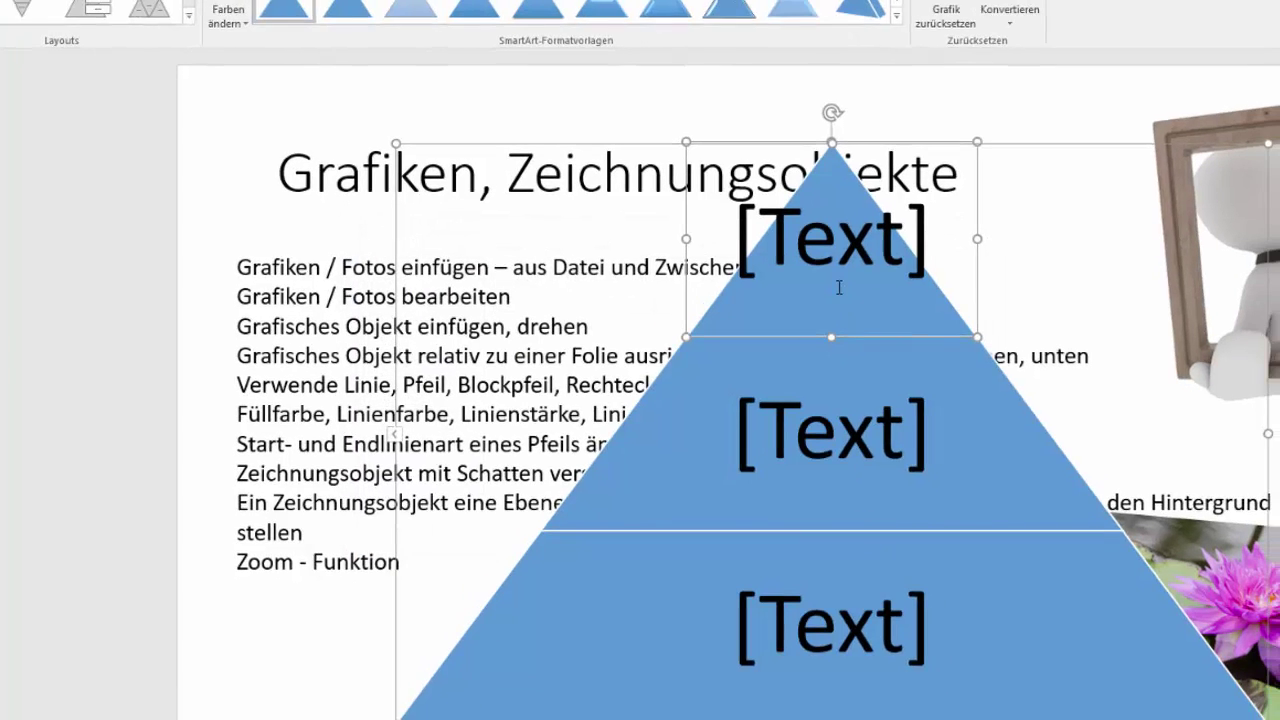
# Fill the pyramid levels with 'sfsdf', 'sfsdf' and 'sfsdff'
pyautogui.write('sfsdf')
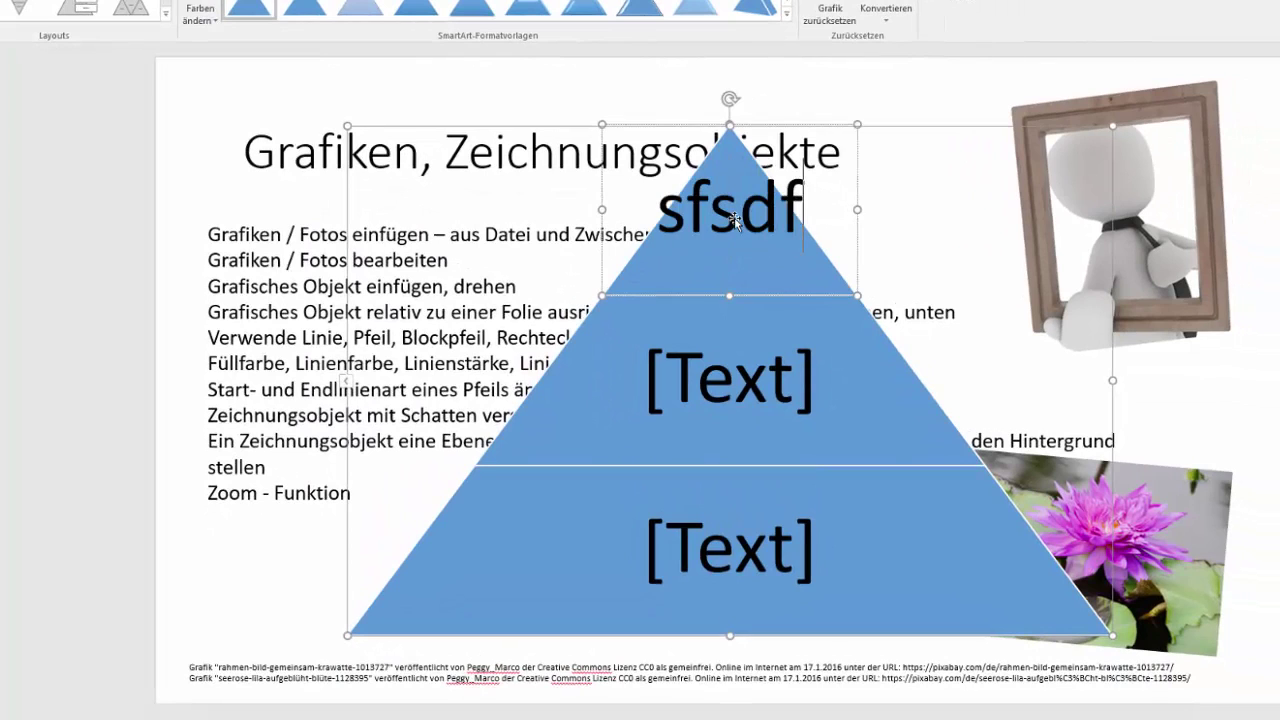
pyautogui.click(730, 380)
pyautogui.write('sfsdf')
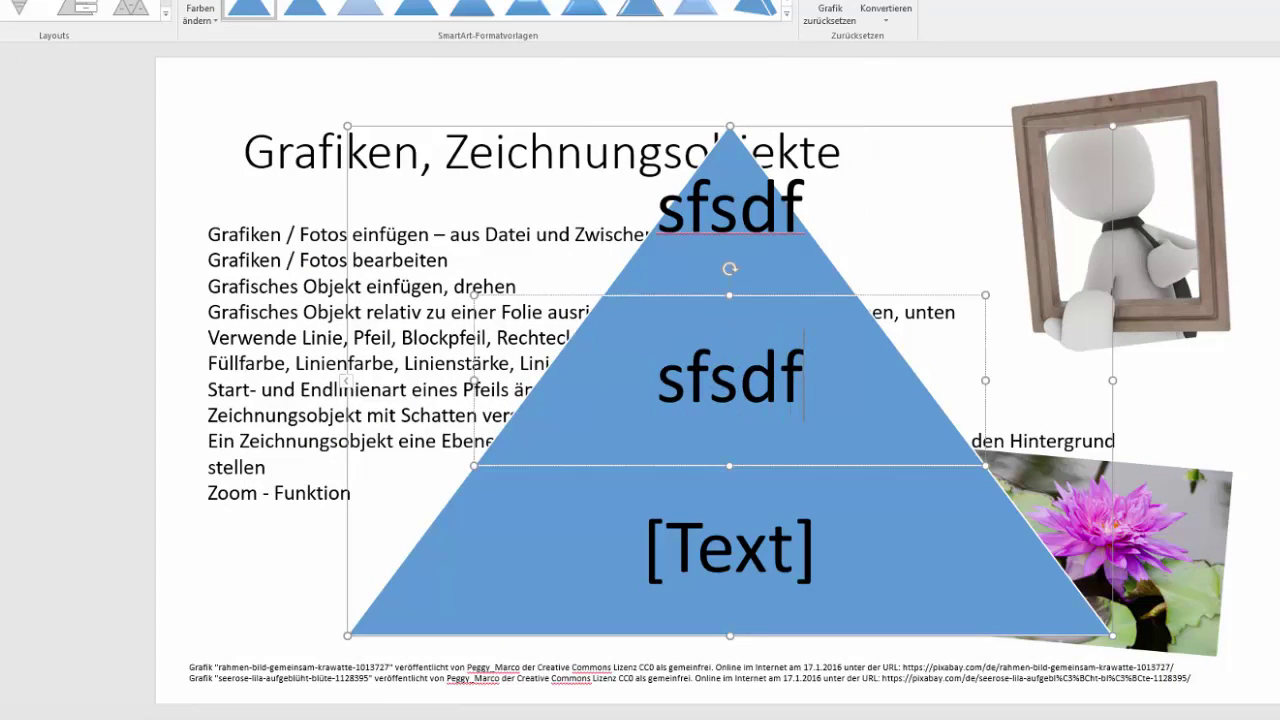
pyautogui.click(710, 527)
pyautogui.write('sfsdff')
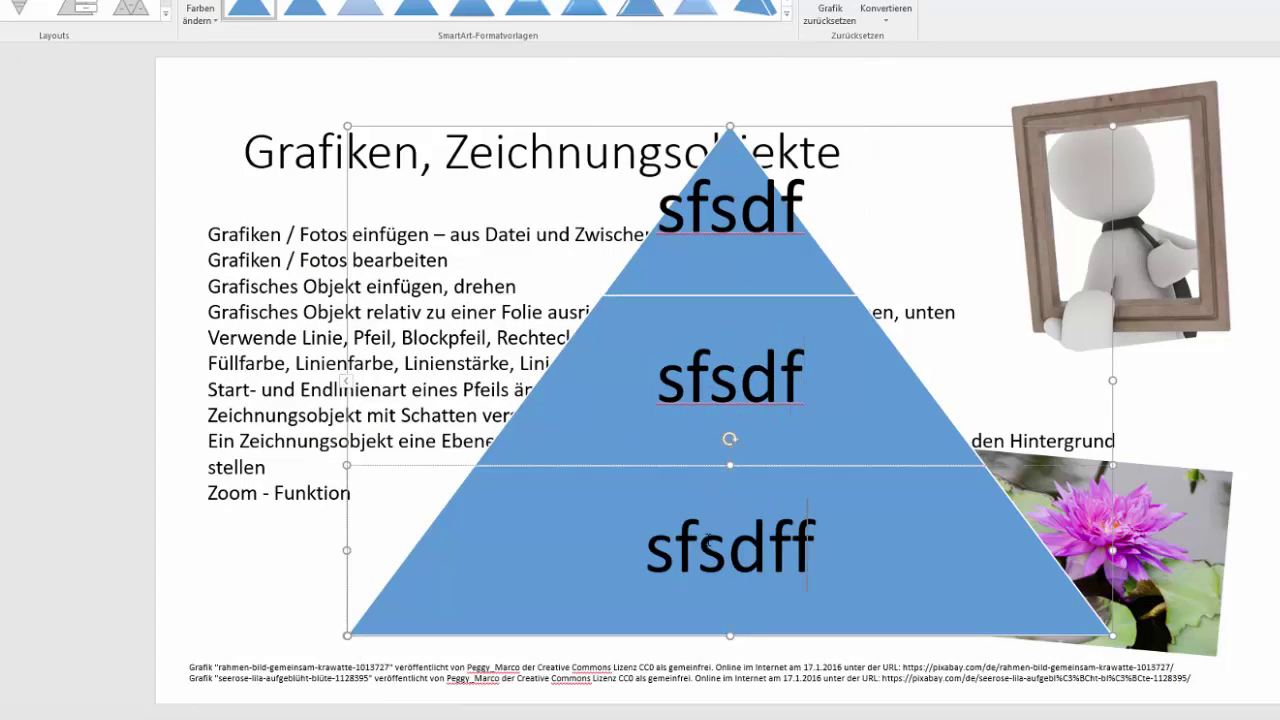
pyautogui.click(254, 548)
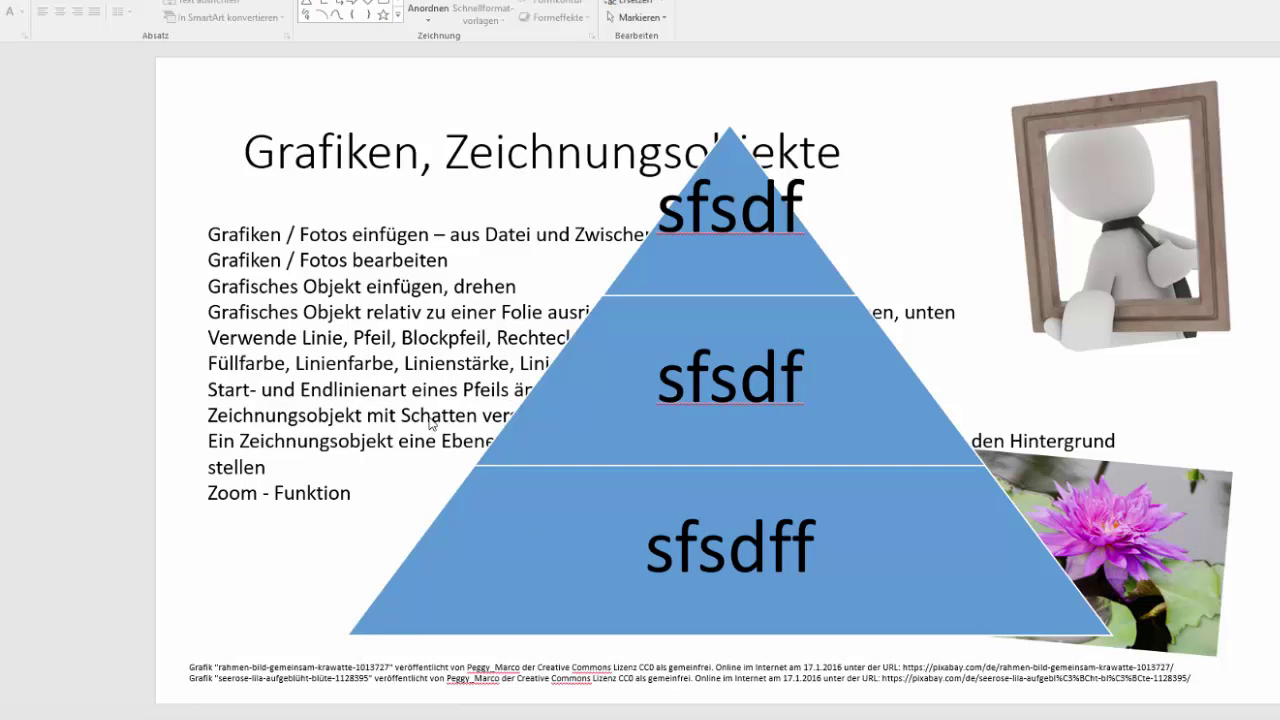
# Shrink the pyramid, move it left and squash it into a flat strip below the bullets
pyautogui.click(627, 396)
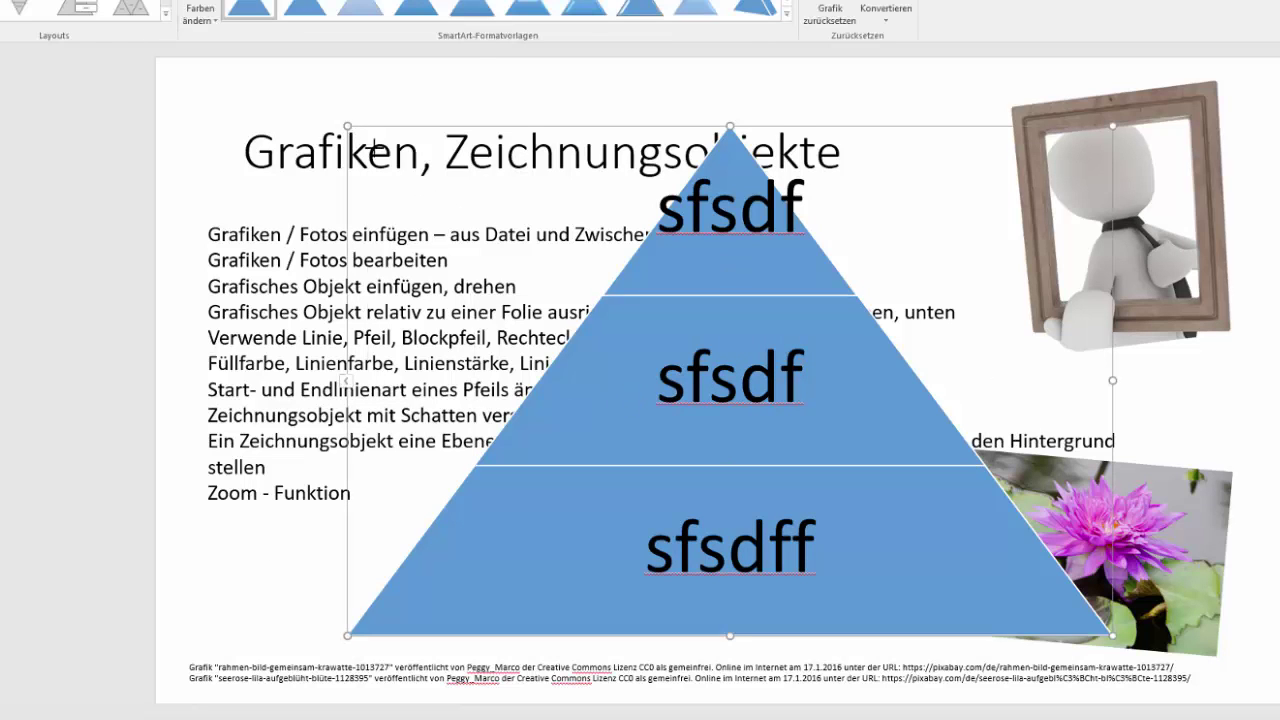
pyautogui.moveTo(347, 127)
pyautogui.mouseDown()
pyautogui.moveTo(477, 243)
pyautogui.moveTo(582, 381)
pyautogui.mouseUp()
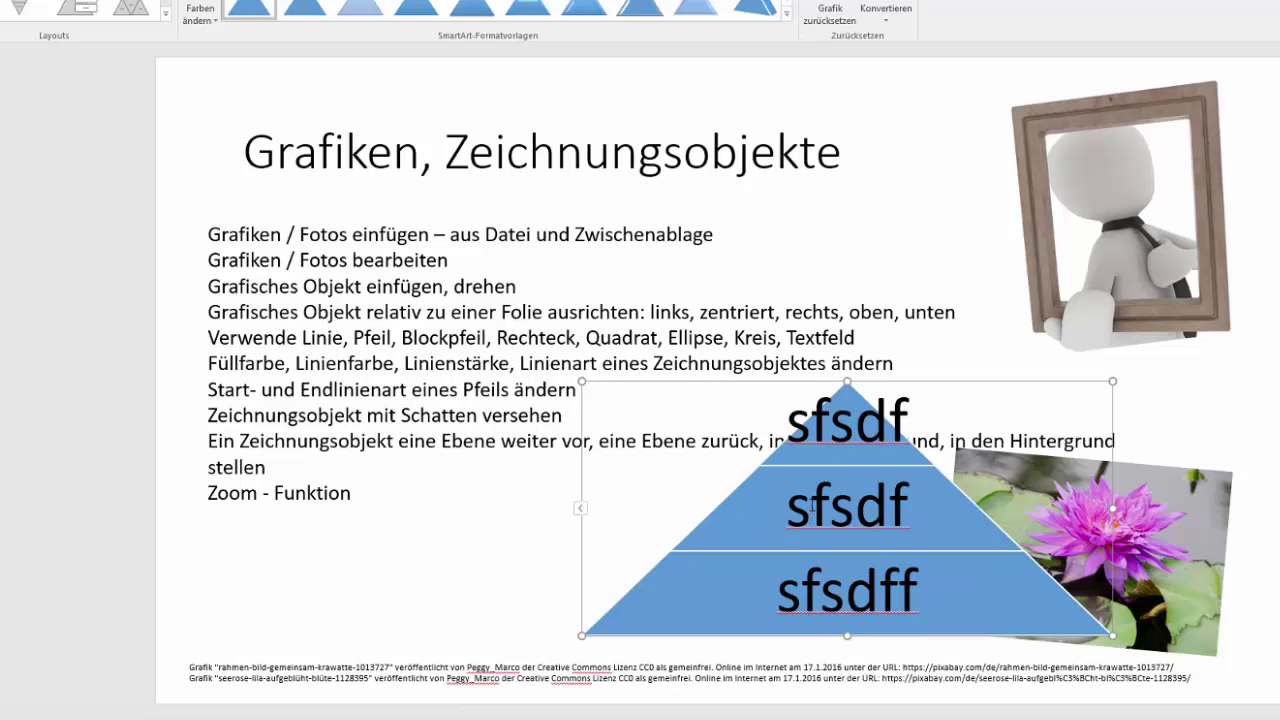
pyautogui.moveTo(942, 384); pyautogui.dragTo(565, 378)
pyautogui.moveTo(559, 456); pyautogui.dragTo(542, 553)
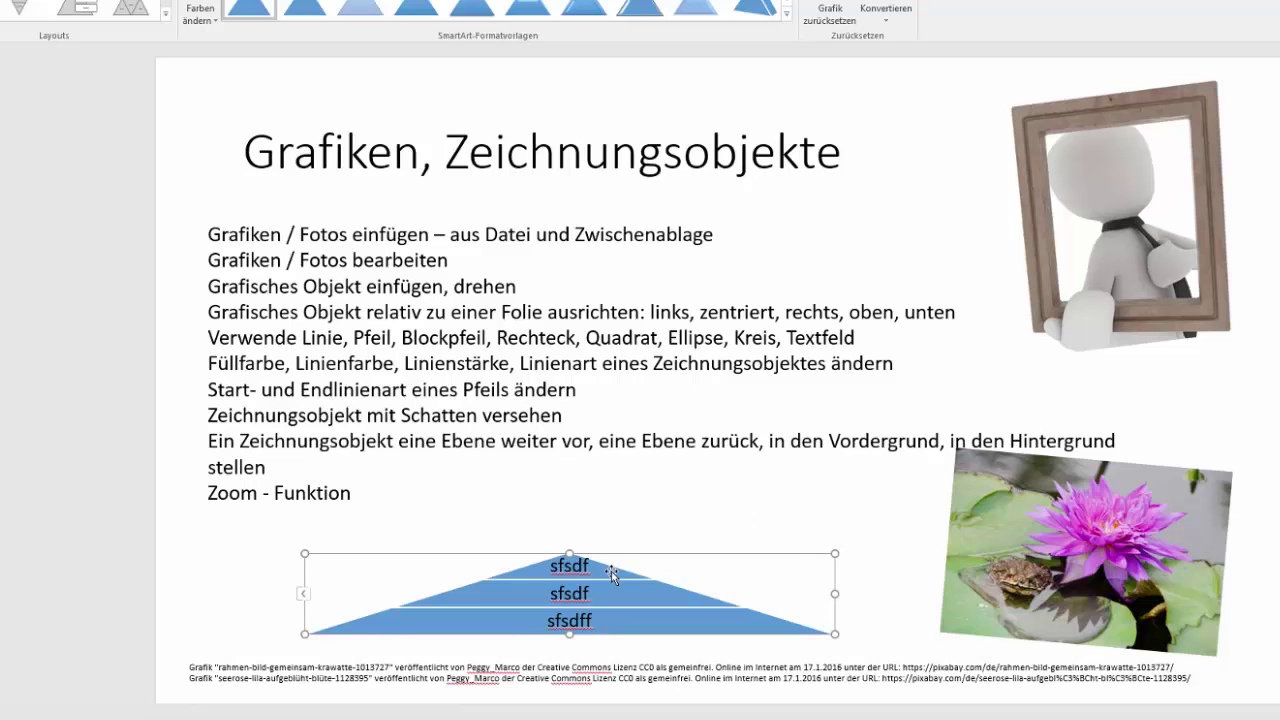
pyautogui.click(664, 504)
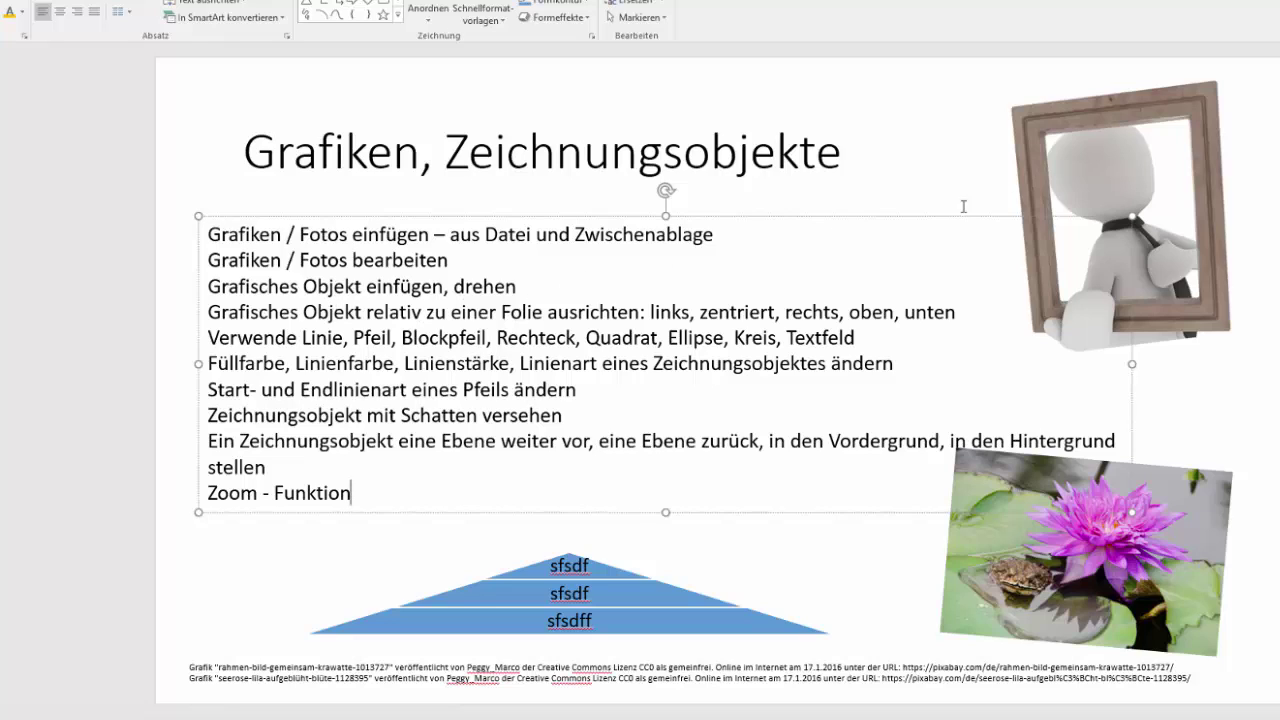
# Rotate the framed-figure picture back to 0° so it stands upright
pyautogui.click(1086, 195)
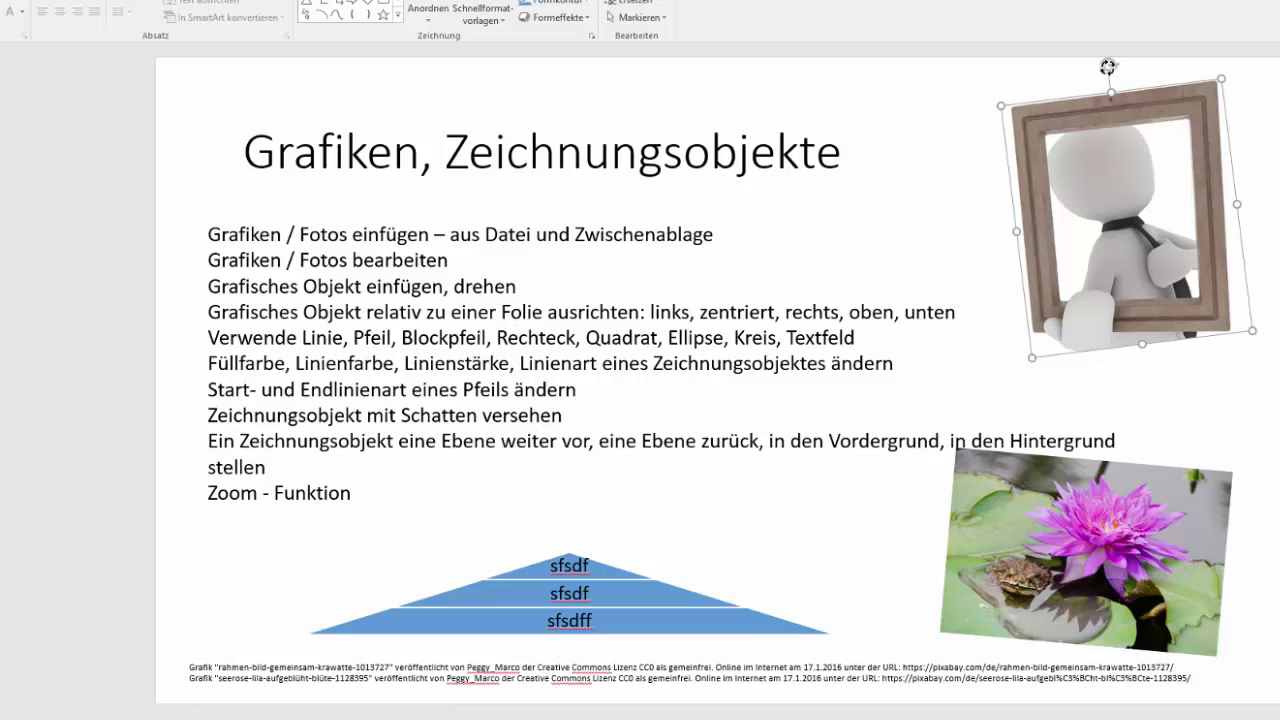
pyautogui.moveTo(1108, 66); pyautogui.dragTo(1126, 74)
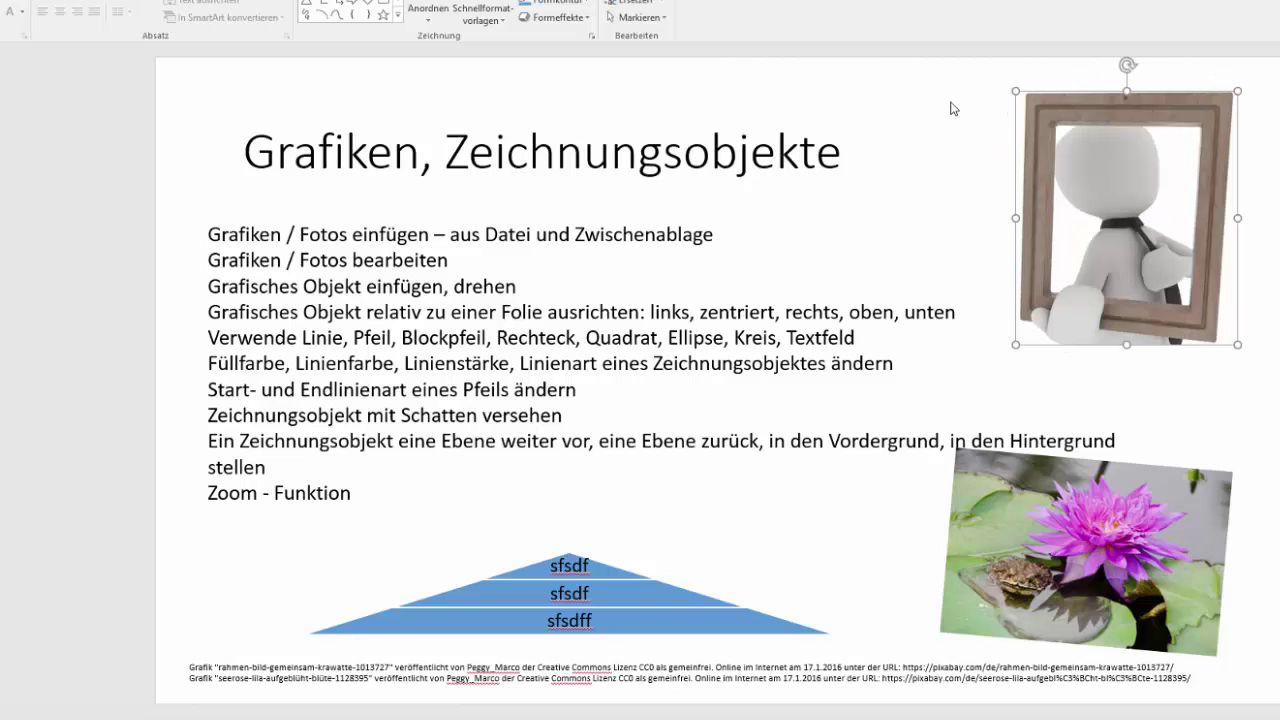
pyautogui.click(661, 318)
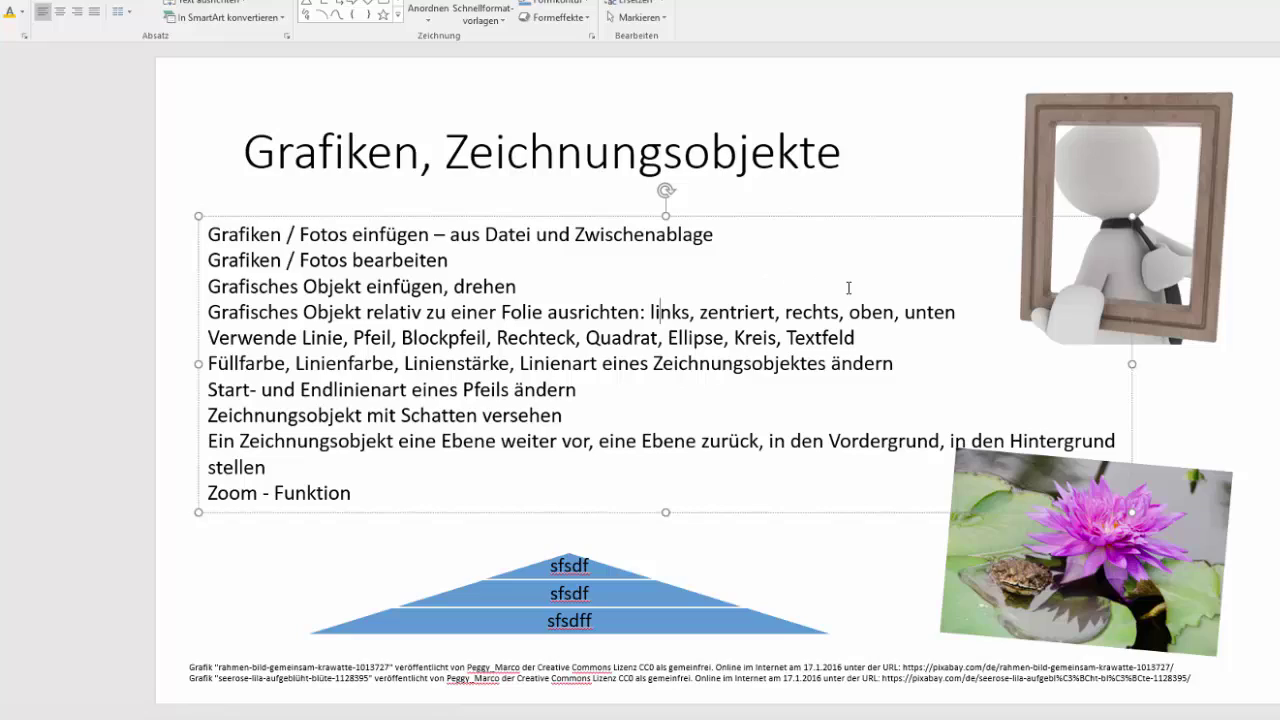
pyautogui.click(1131, 137)
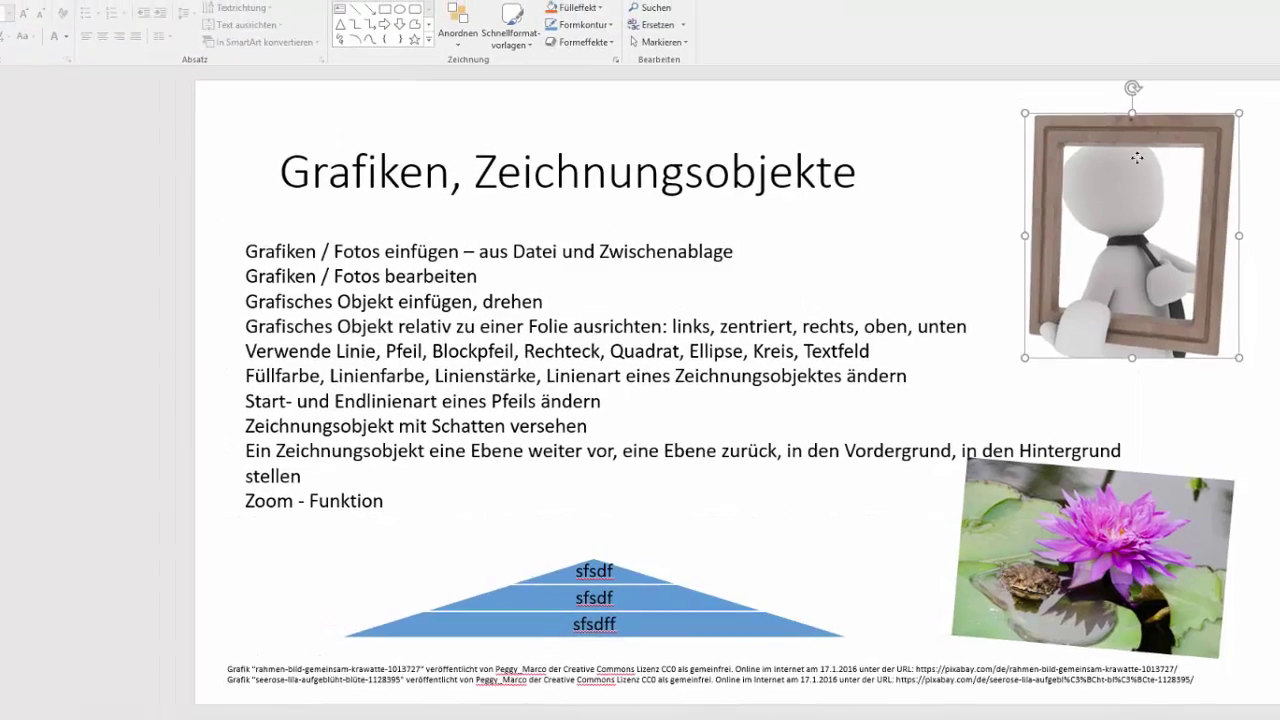
pyautogui.rightClick(1131, 137)
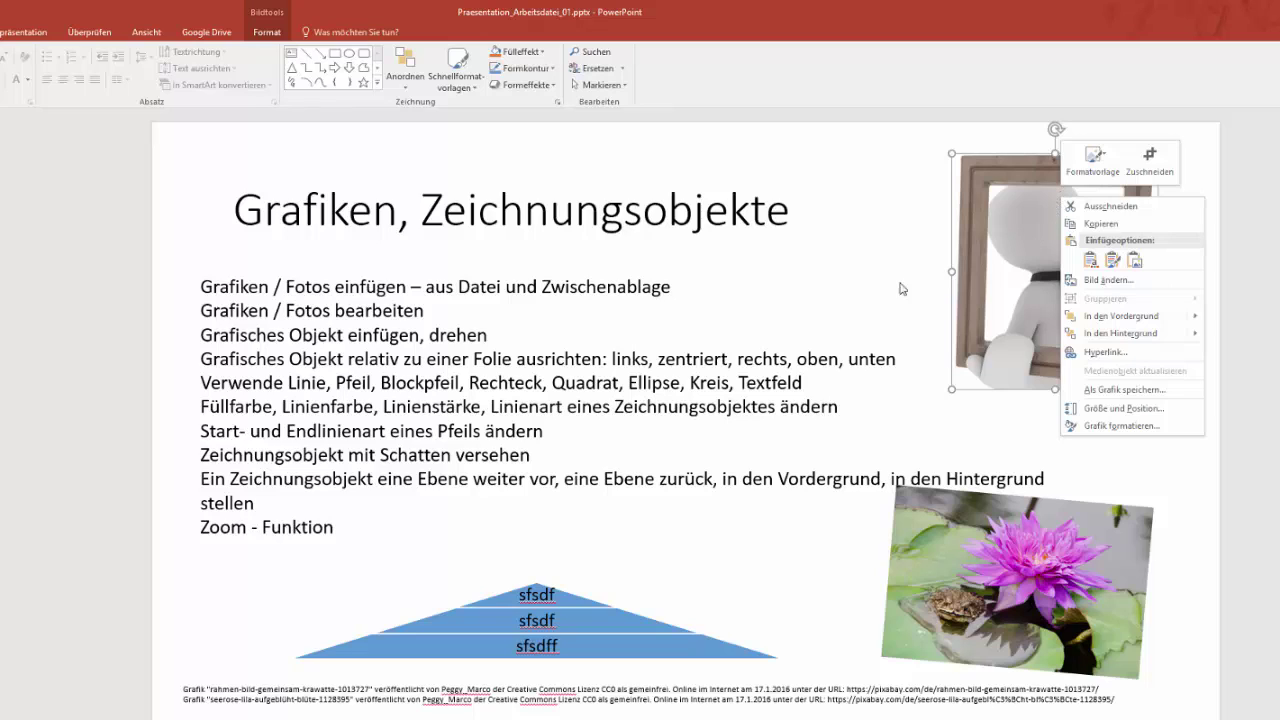
pyautogui.press('Escape')
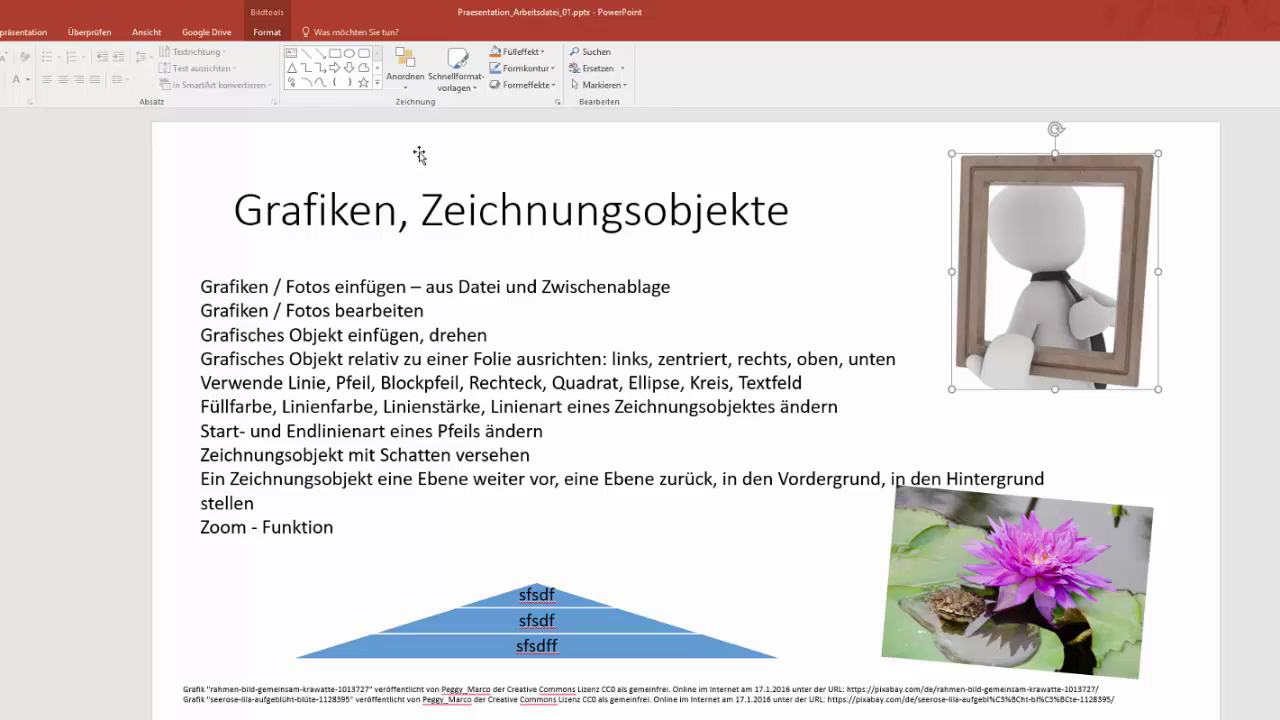
pyautogui.click(420, 152)
# Draw a blue upward block arrow on the slide, just below the title
pyautogui.click(377, 88)
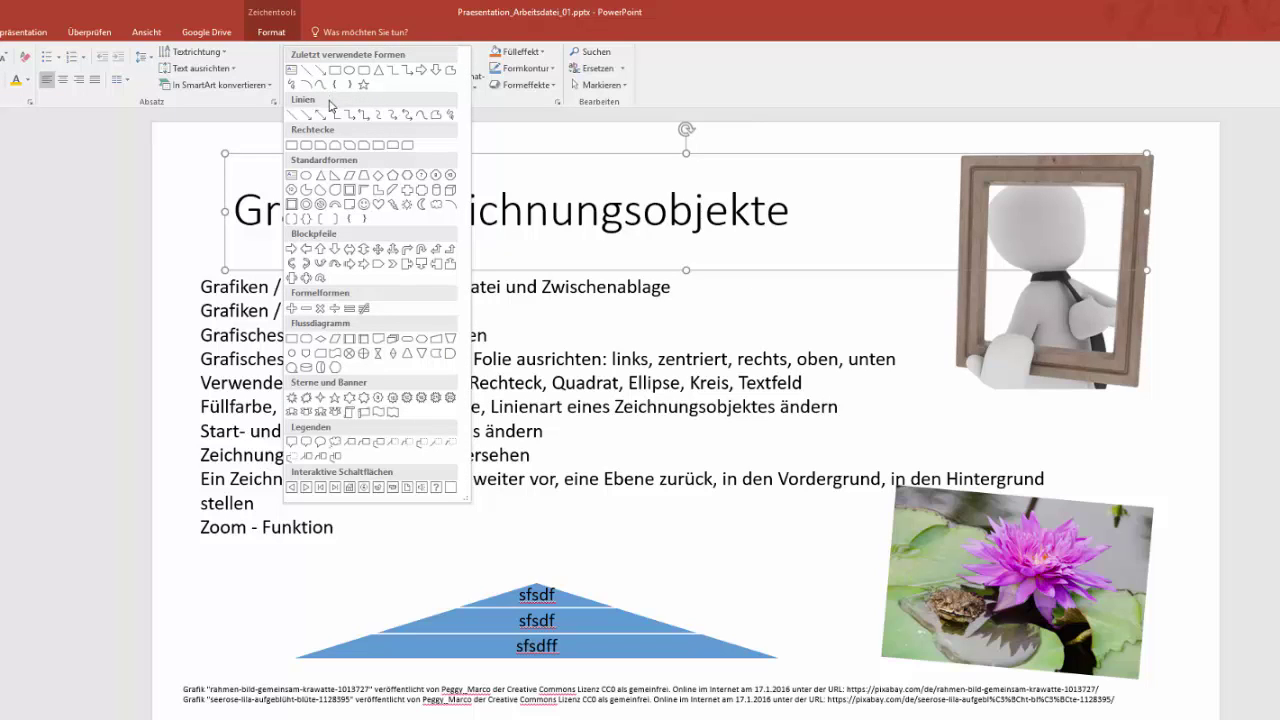
pyautogui.click(320, 250)
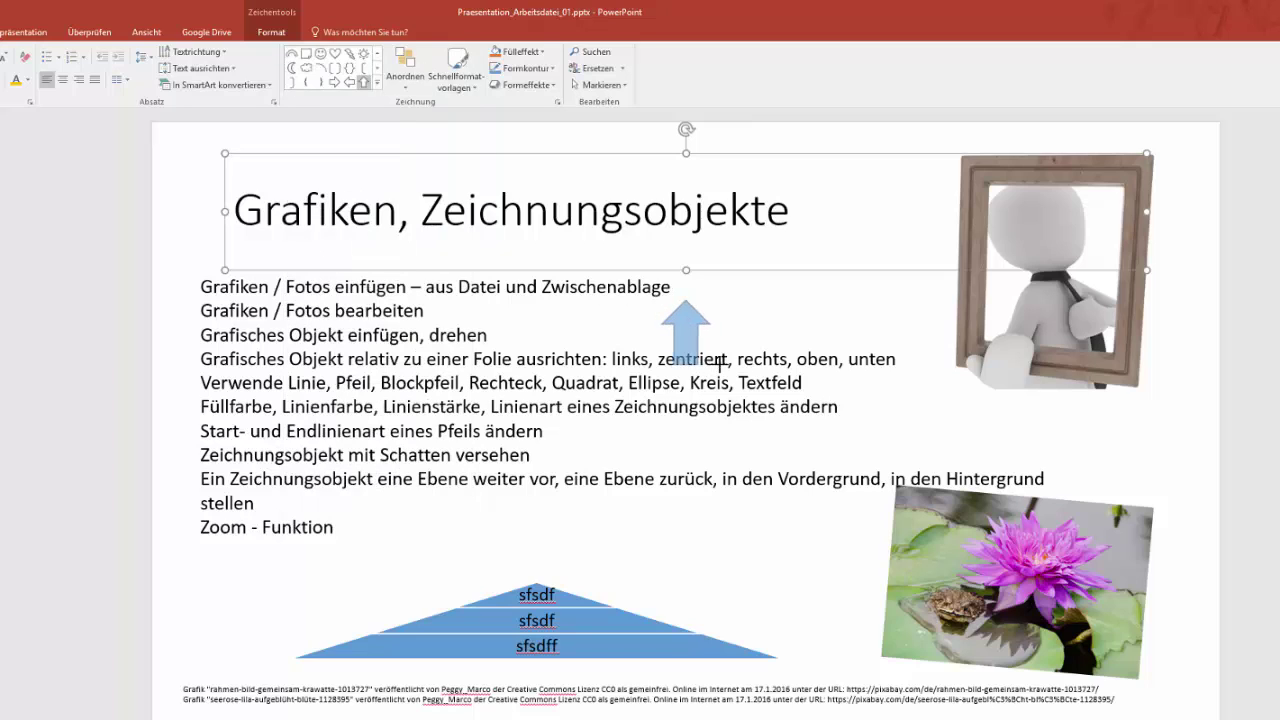
pyautogui.moveTo(672, 308); pyautogui.dragTo(810, 412)
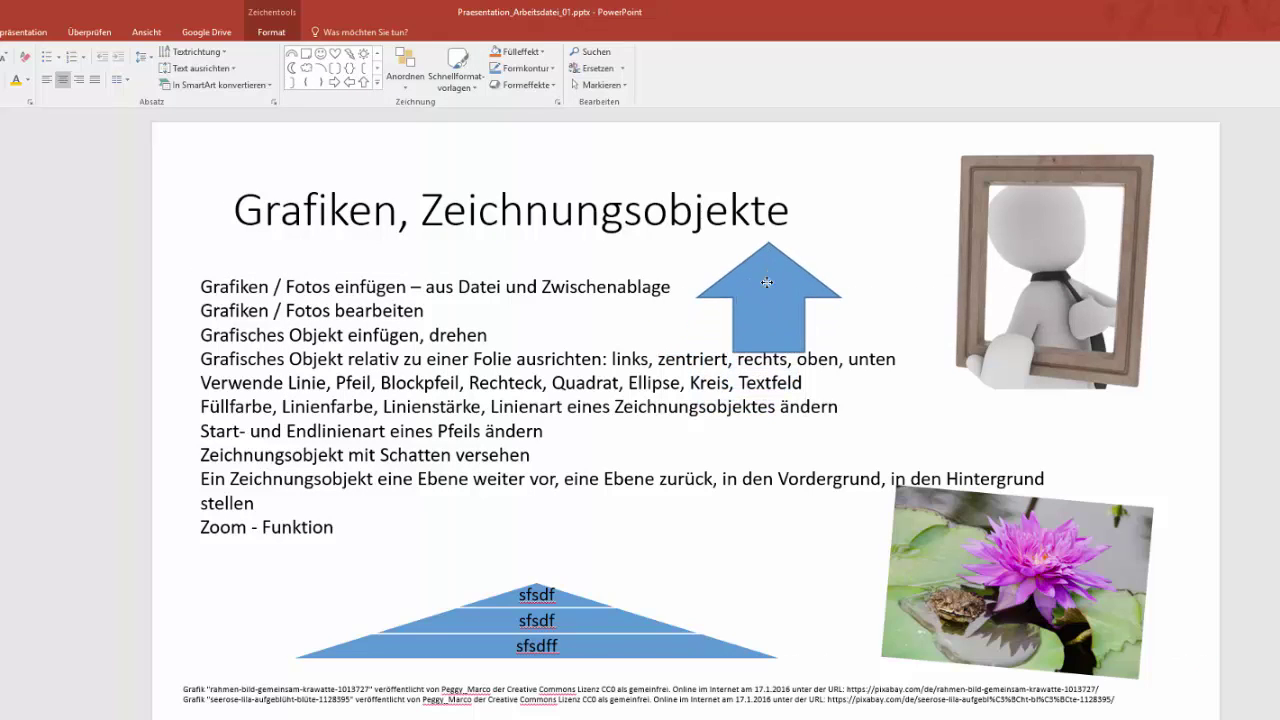
pyautogui.moveTo(747, 328); pyautogui.dragTo(763, 289)
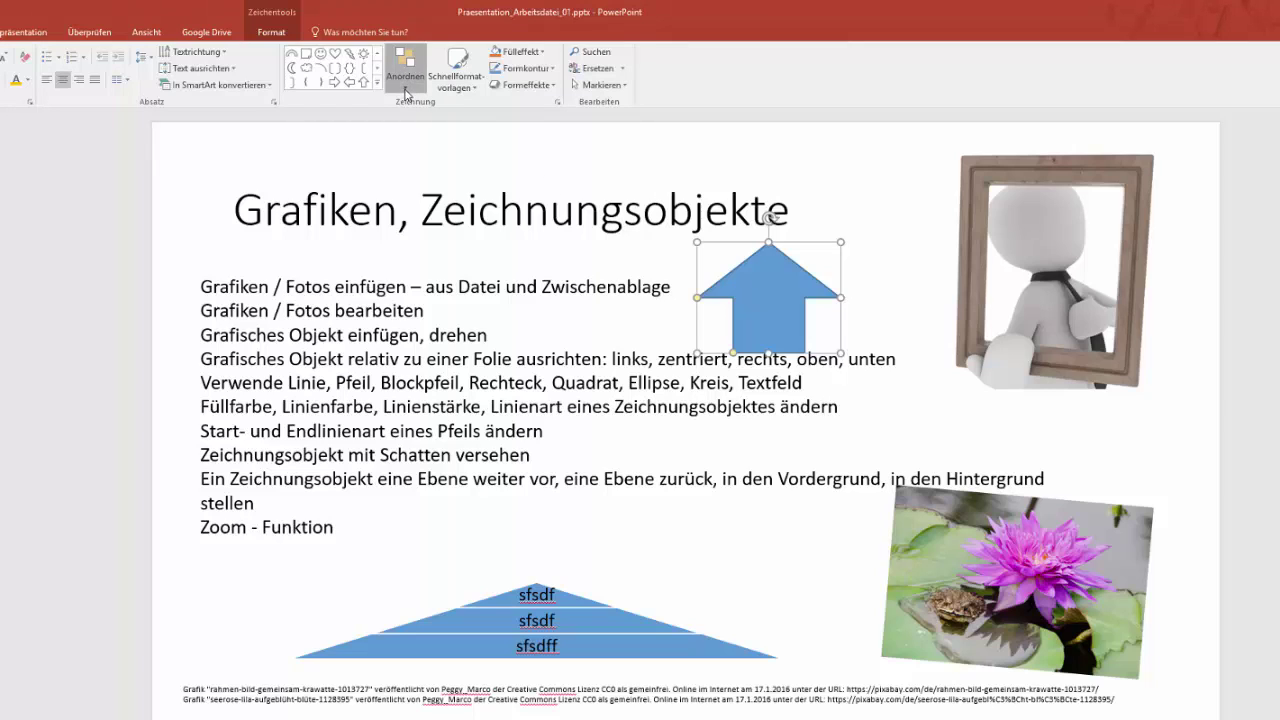
# Align the block arrow top and left, then place it just right of the title
pyautogui.click(405, 88)
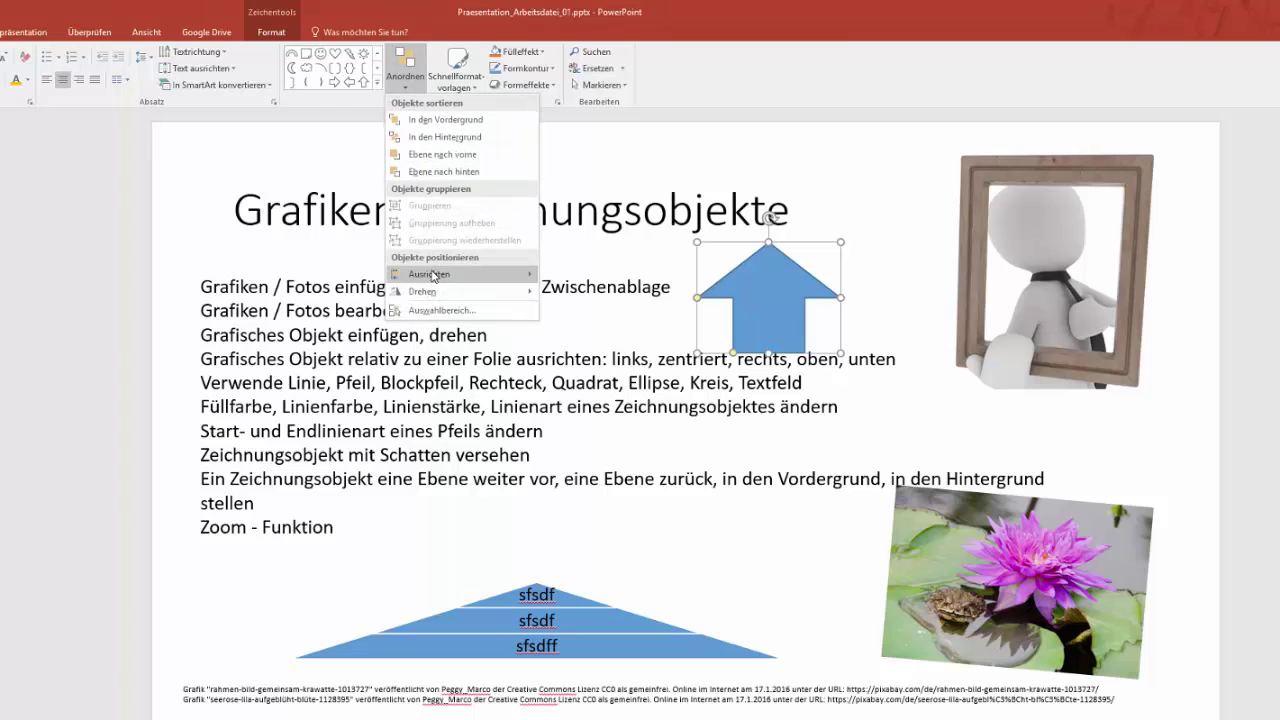
pyautogui.moveTo(430, 274)
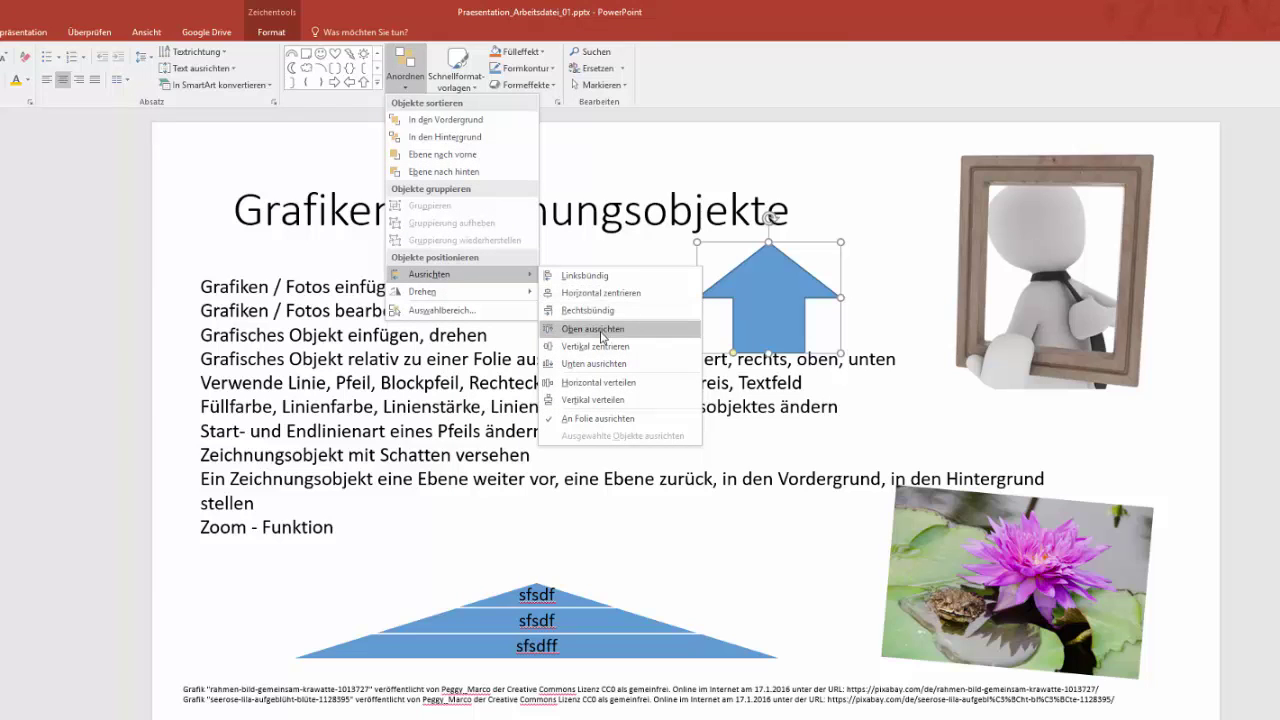
pyautogui.click(603, 332)
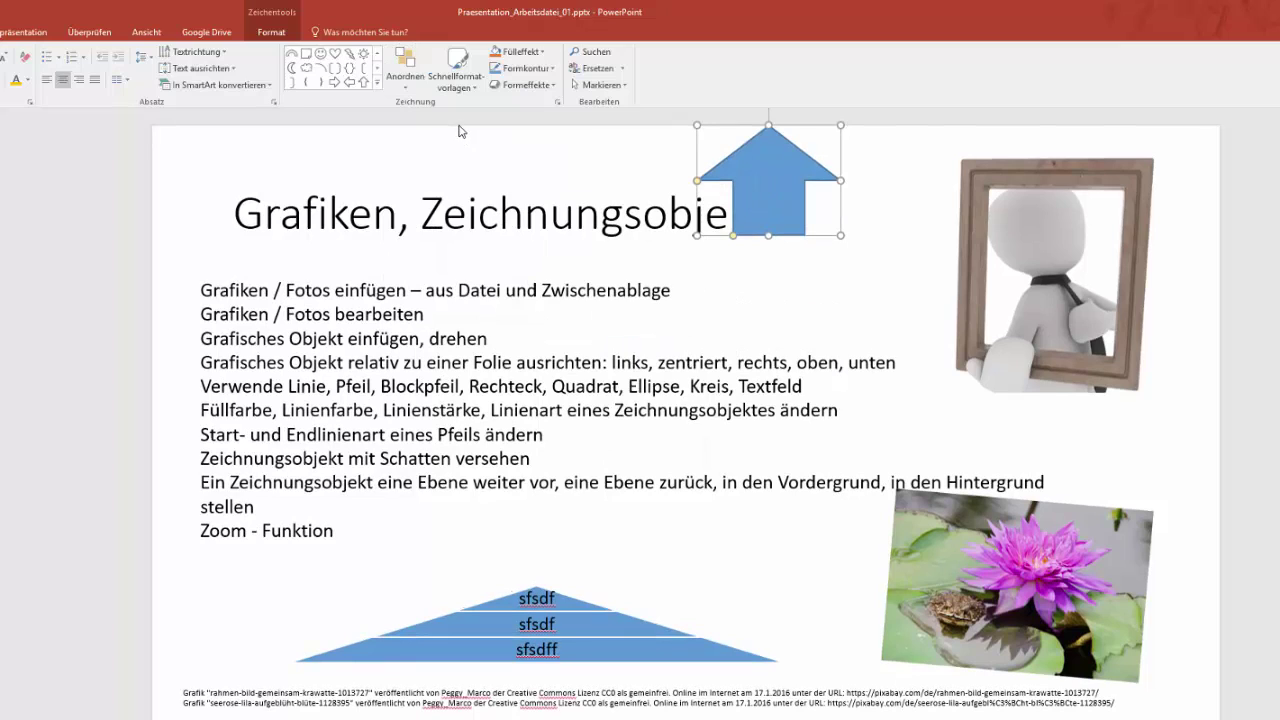
pyautogui.click(407, 93)
pyautogui.moveTo(452, 274)
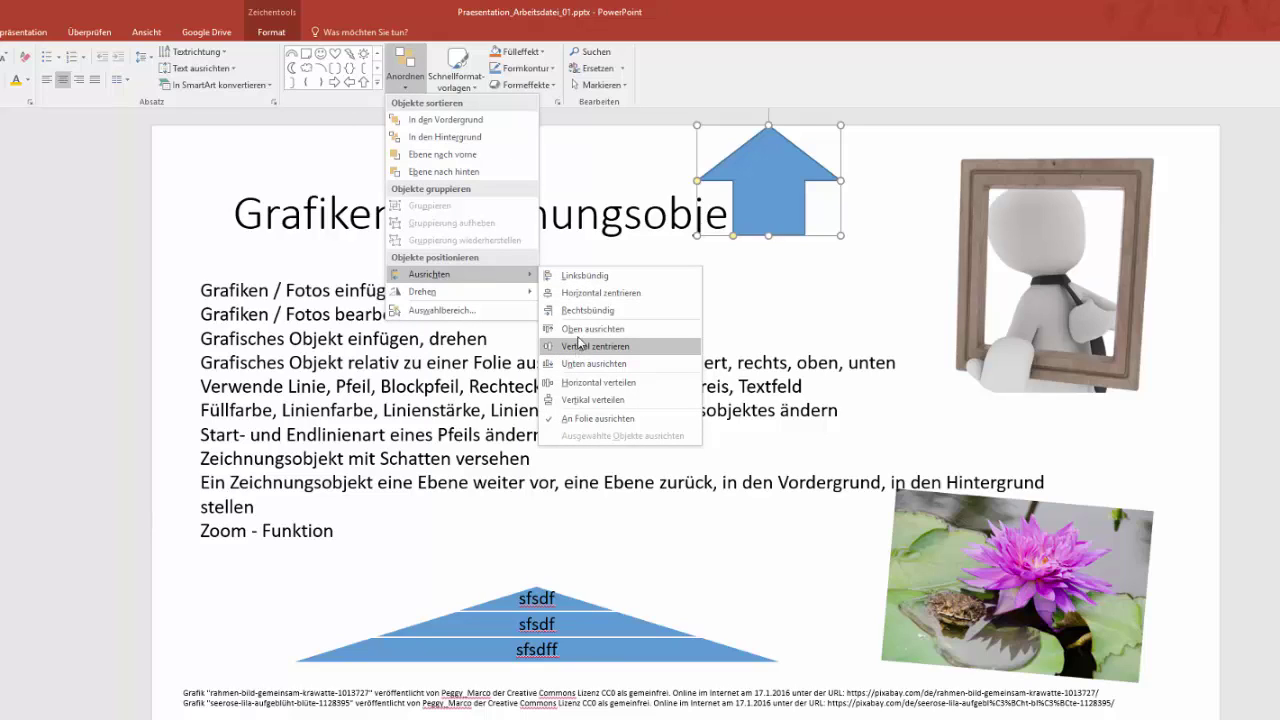
pyautogui.click(563, 276)
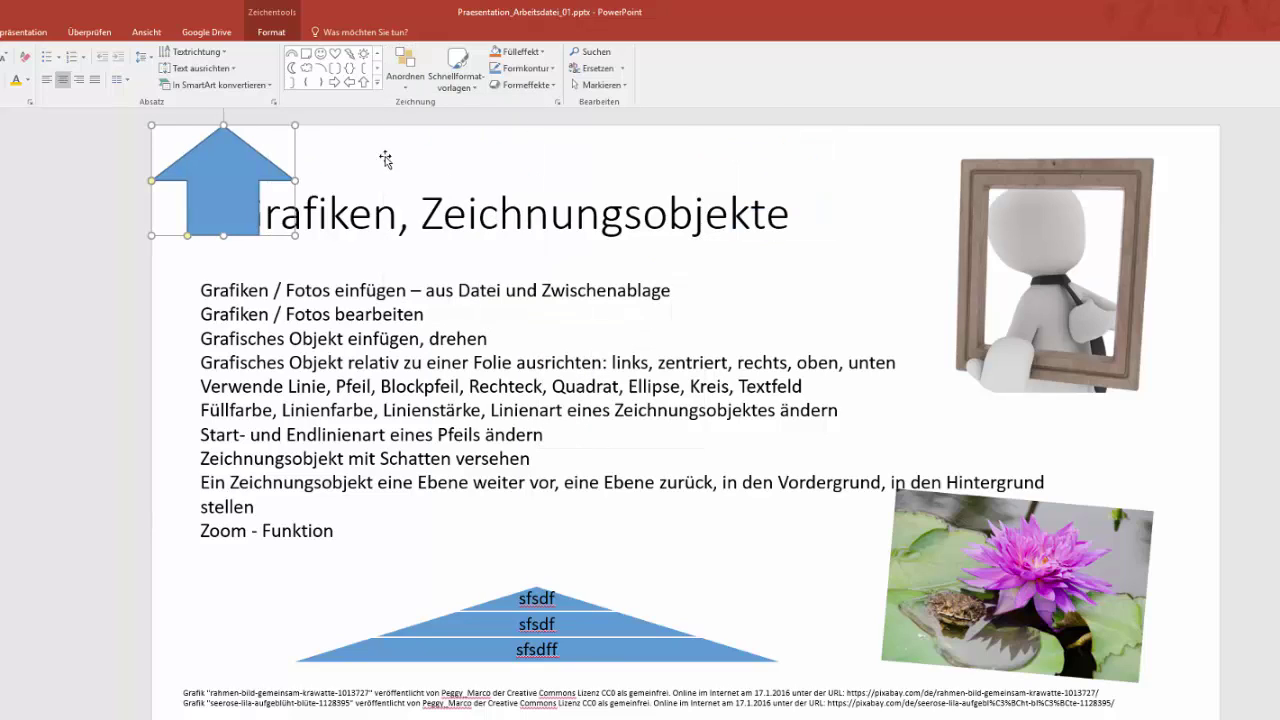
pyautogui.moveTo(255, 173); pyautogui.dragTo(870, 259)
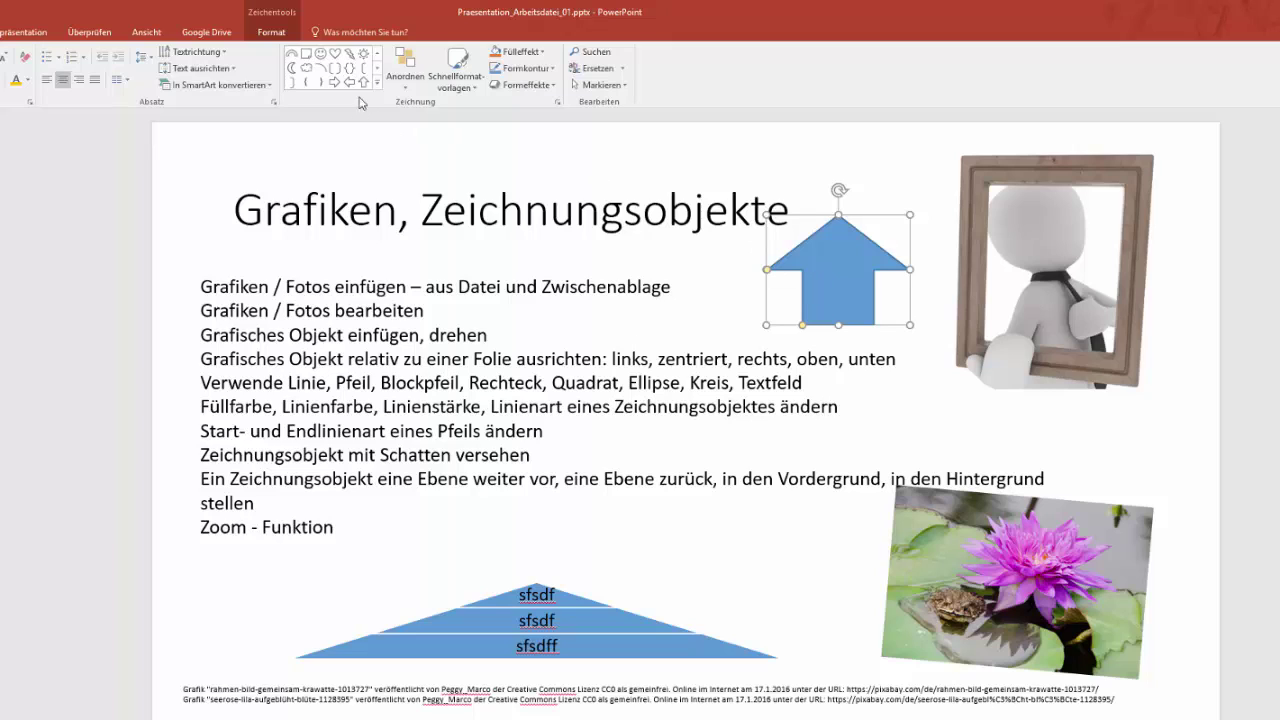
# Draw a blue smiley face and place it at the slide's bottom-left, beside the pyramid
pyautogui.click(377, 83)
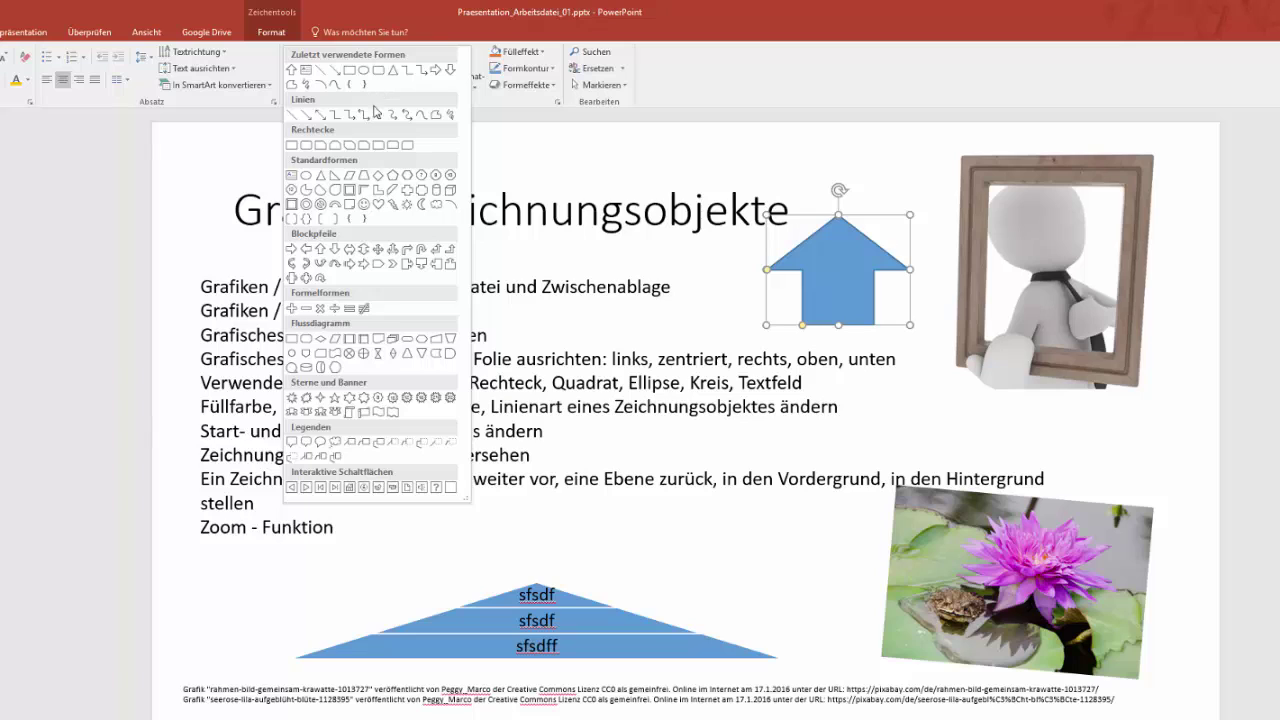
pyautogui.click(365, 206)
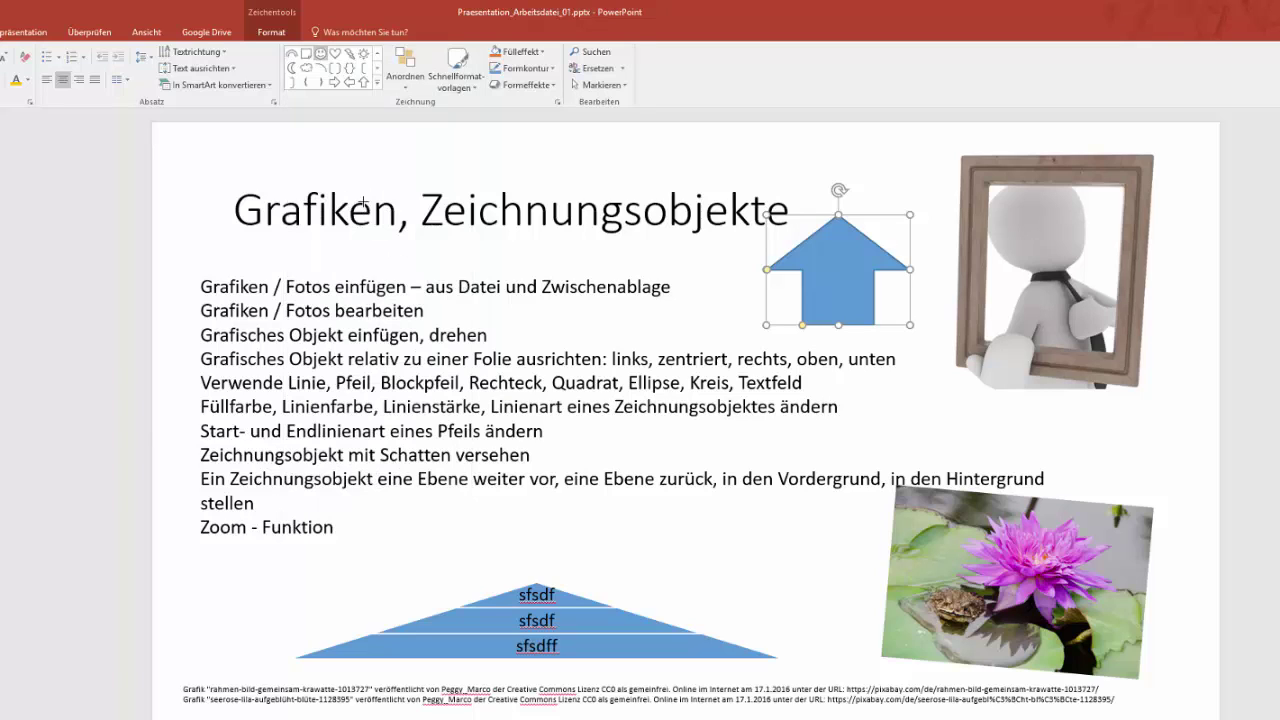
pyautogui.moveTo(214, 214); pyautogui.dragTo(350, 323)
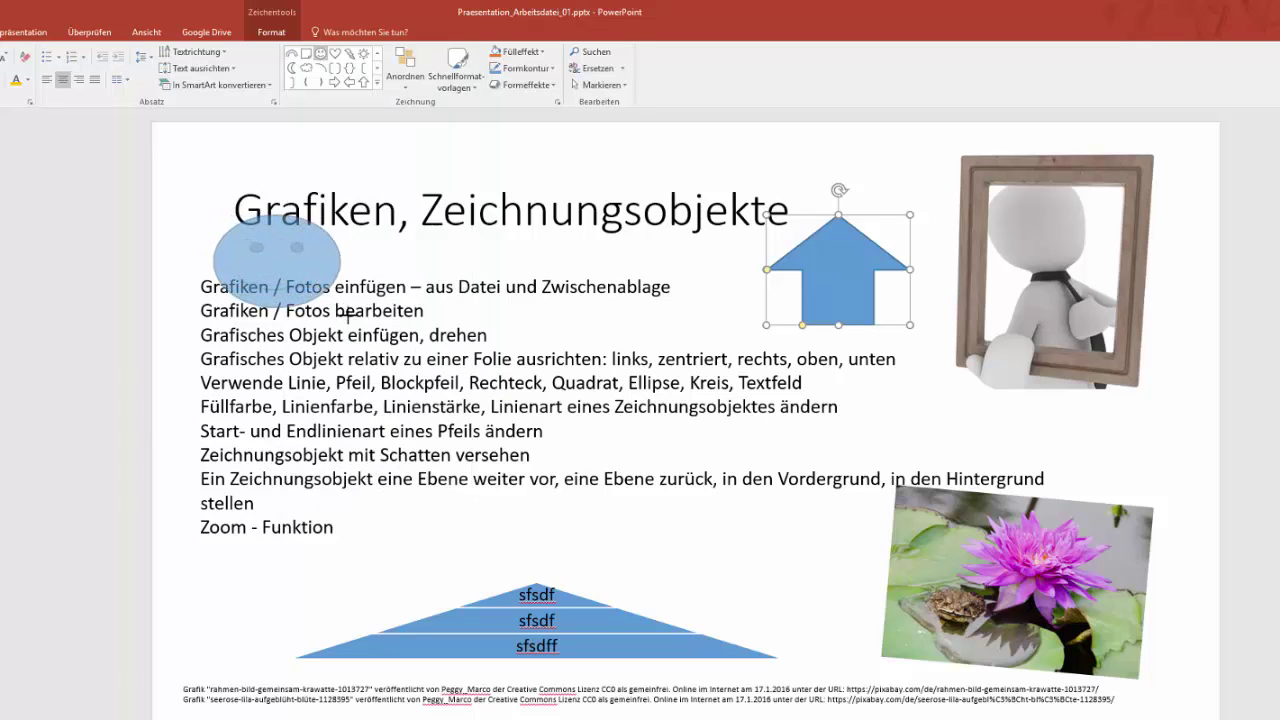
pyautogui.moveTo(307, 280); pyautogui.dragTo(280, 619)
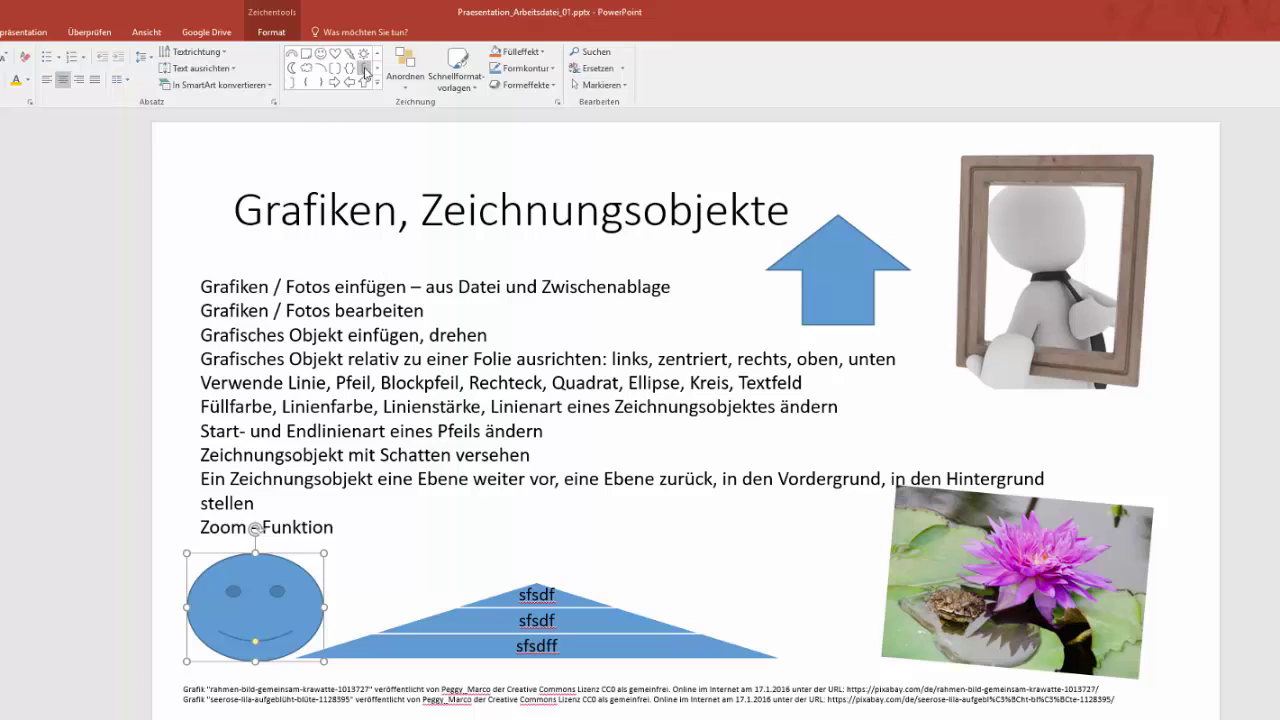
pyautogui.click(377, 83)
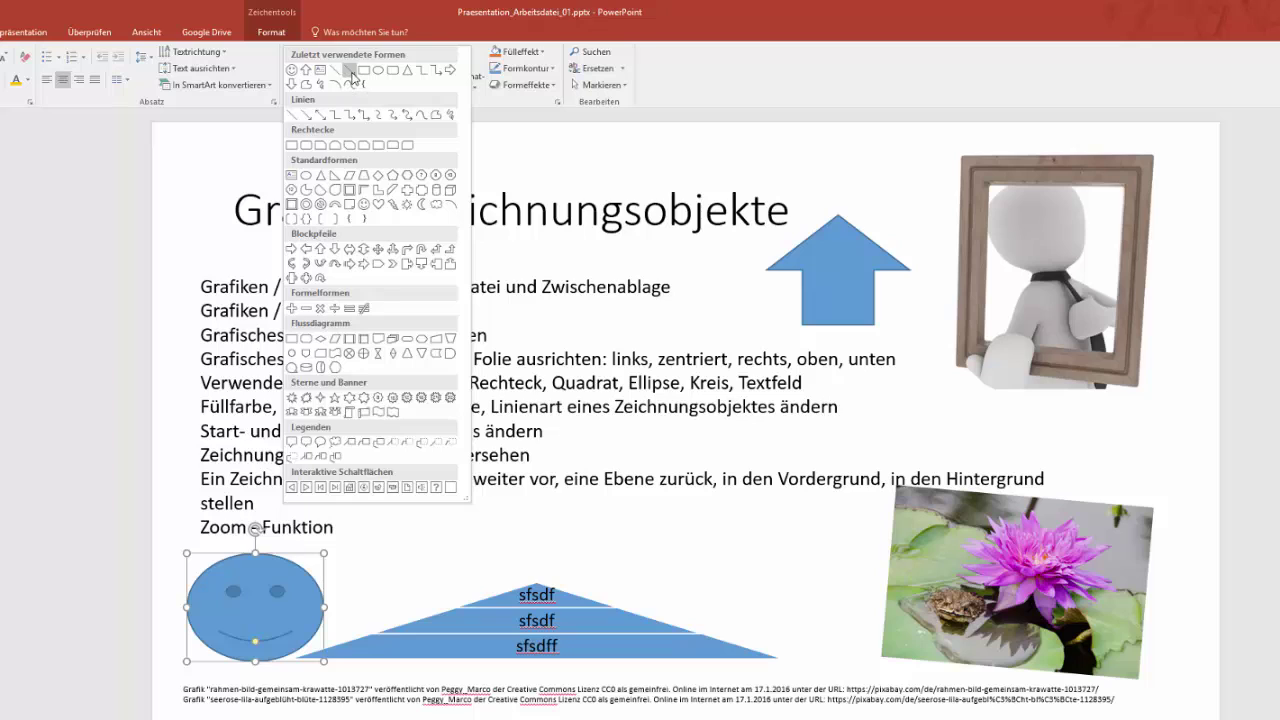
# Draw an arrow line from beneath the title down to the water-lily photo
pyautogui.click(350, 72)
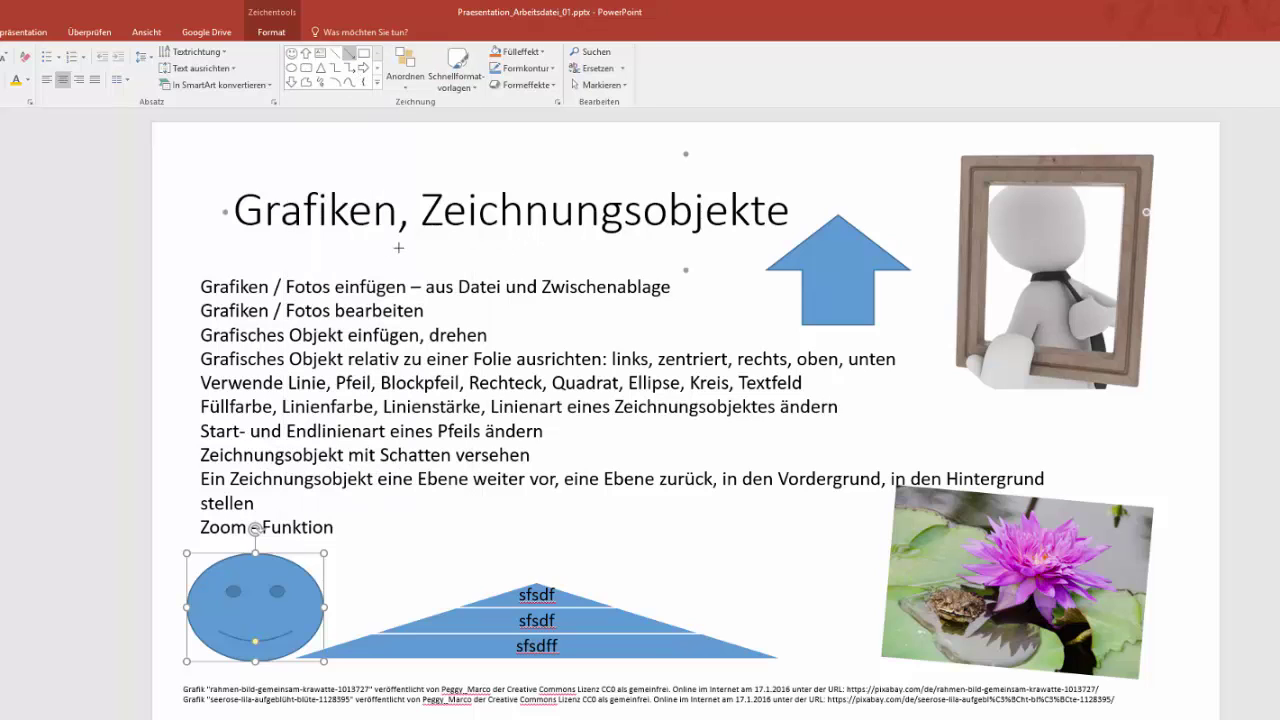
pyautogui.moveTo(321, 229); pyautogui.dragTo(812, 493)
pyautogui.moveTo(812, 493); pyautogui.dragTo(860, 563)
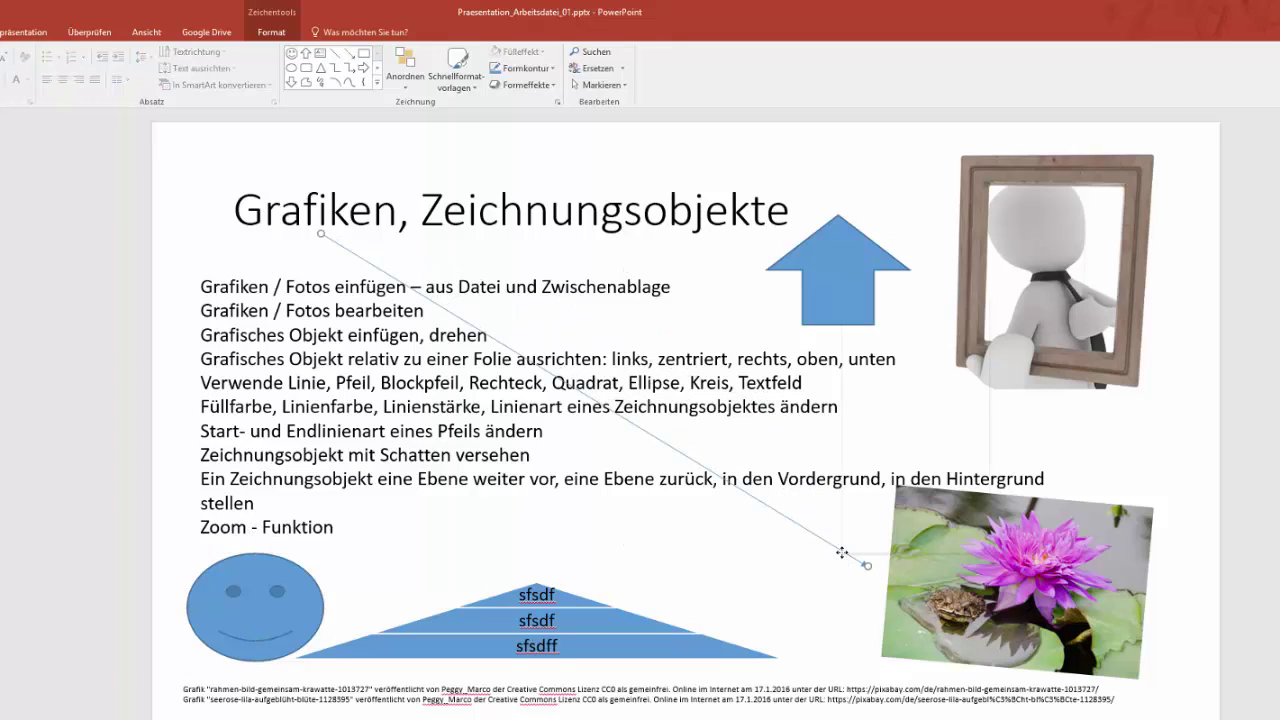
# Make the arrow line brown with a 6 pt outline weight
pyautogui.rightClick(842, 554)
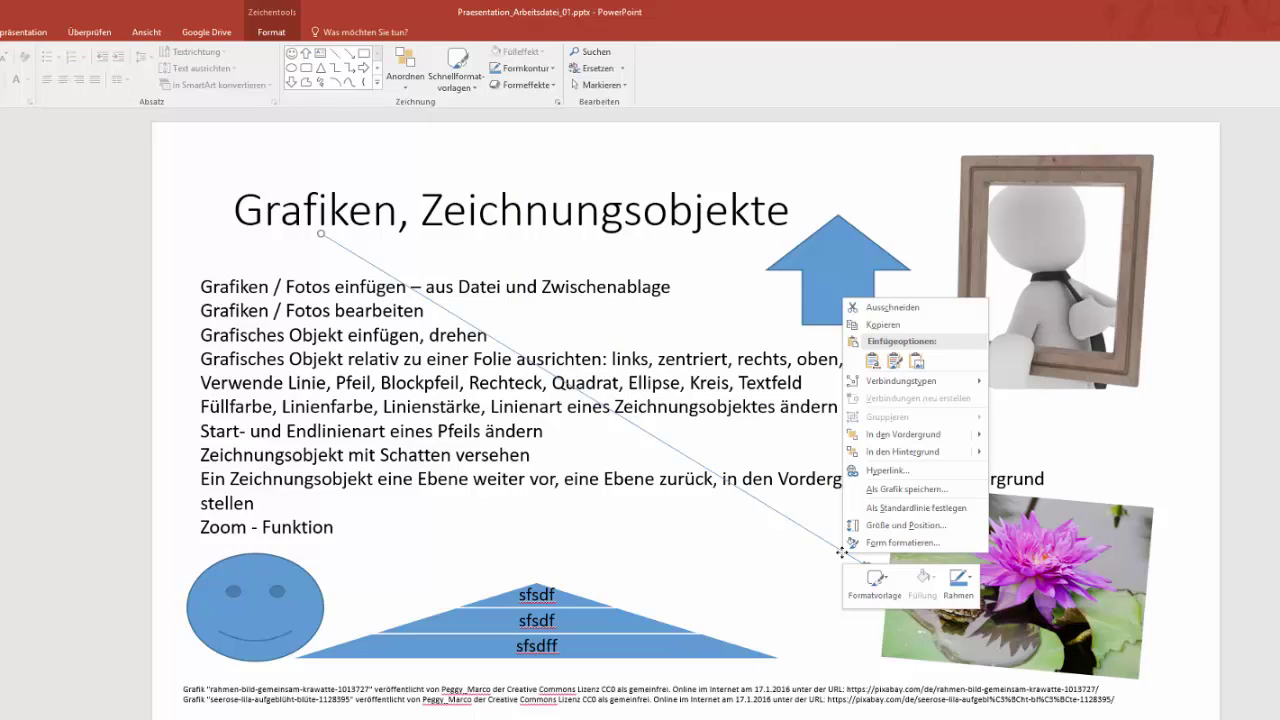
pyautogui.click(962, 585)
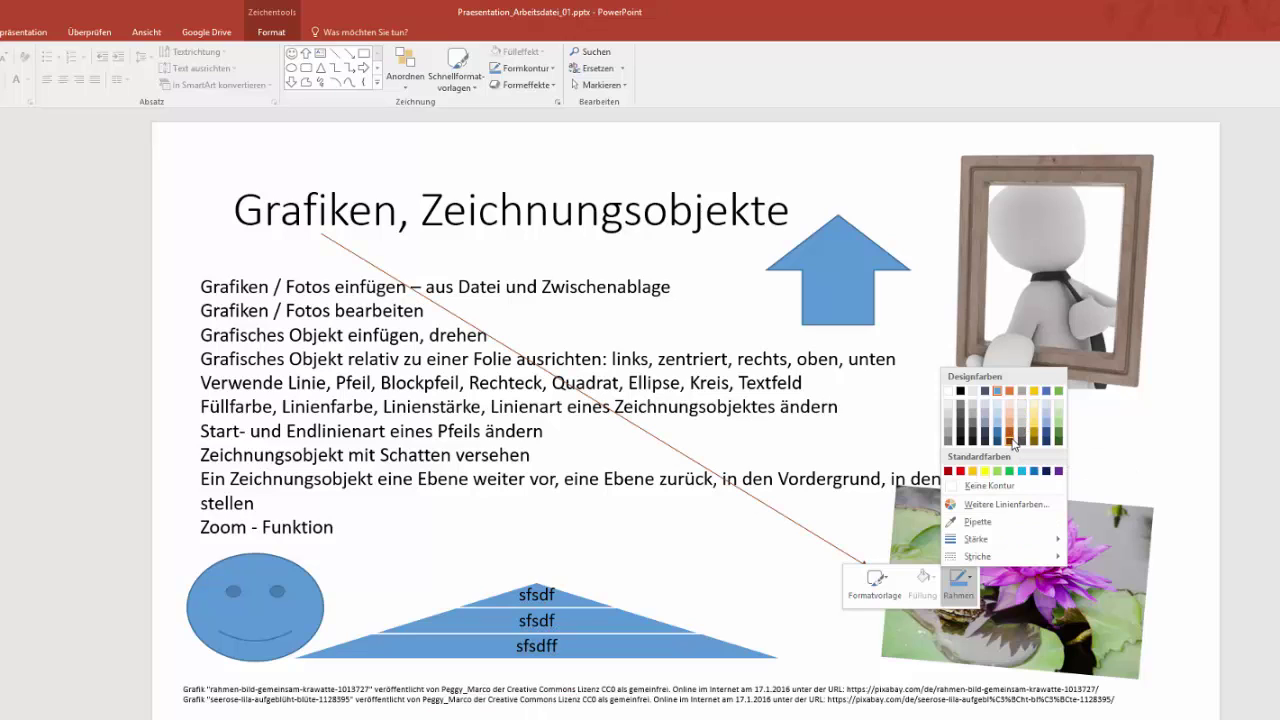
pyautogui.click(1013, 443)
pyautogui.click(973, 590)
pyautogui.moveTo(1003, 539)
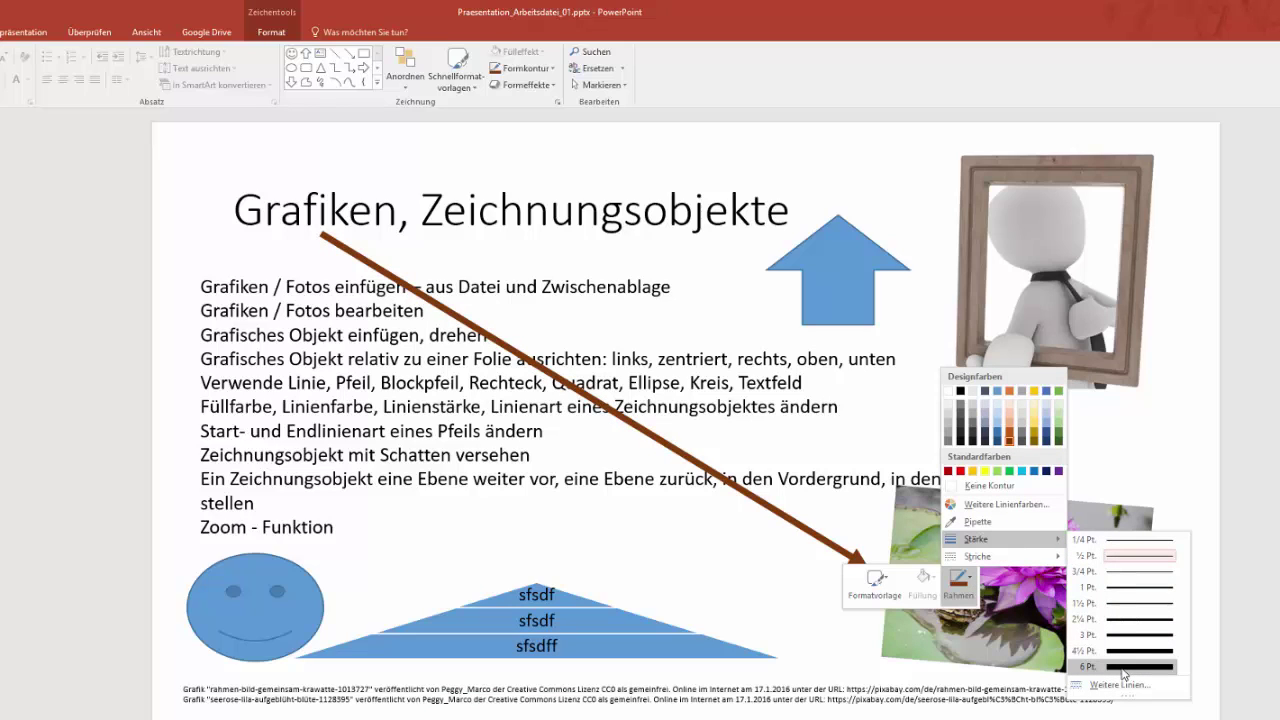
pyautogui.click(1122, 668)
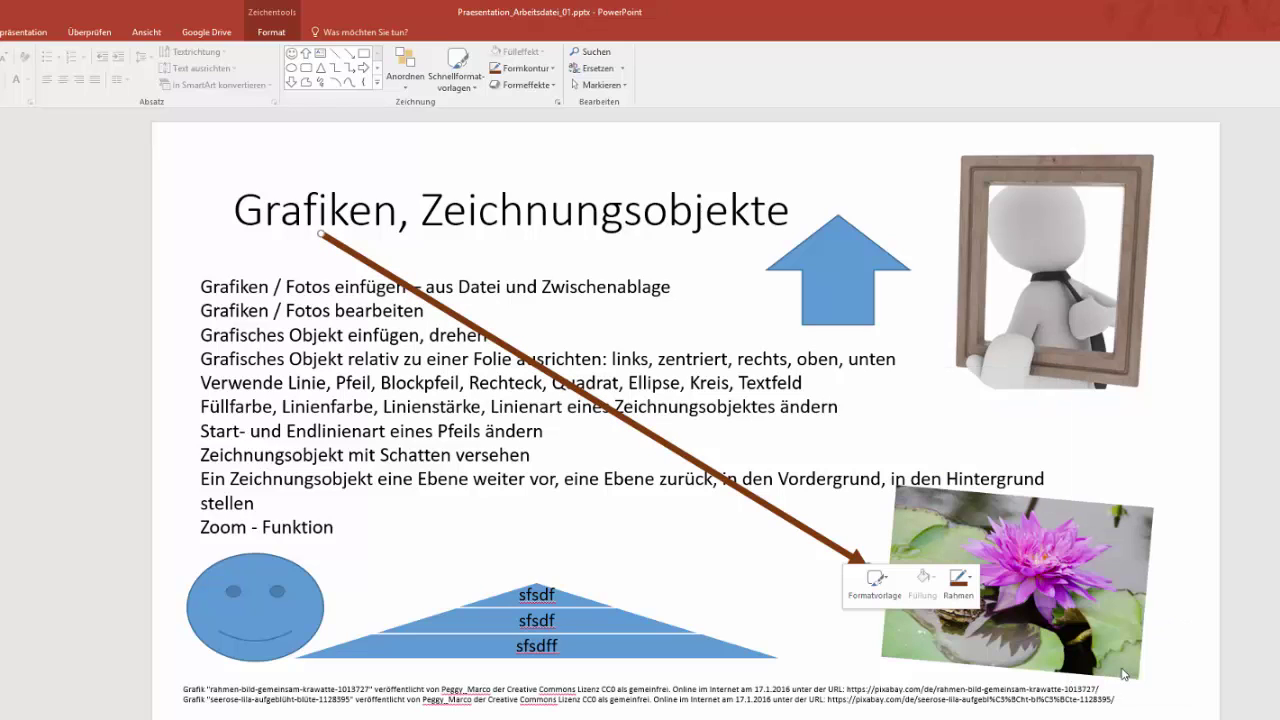
# Change the brown arrow's outline dash style to Strichpunkt (dash-dot)
pyautogui.click(971, 582)
pyautogui.moveTo(978, 556)
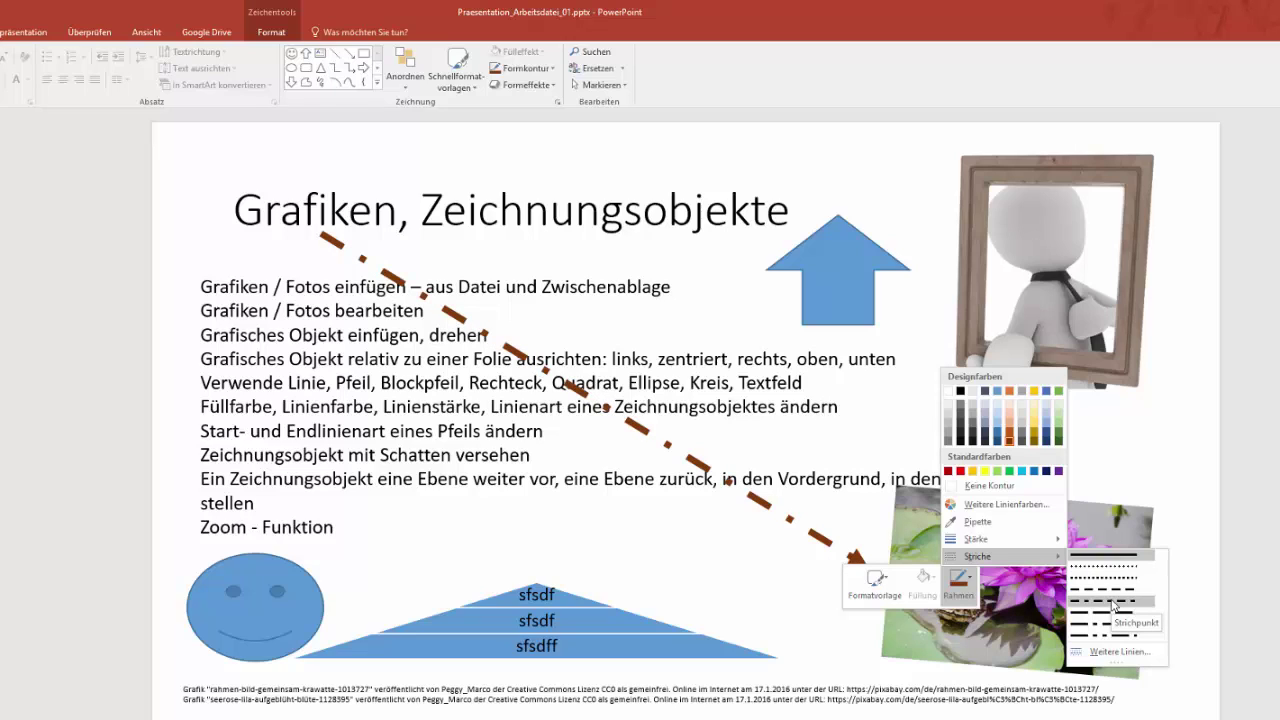
pyautogui.click(1111, 601)
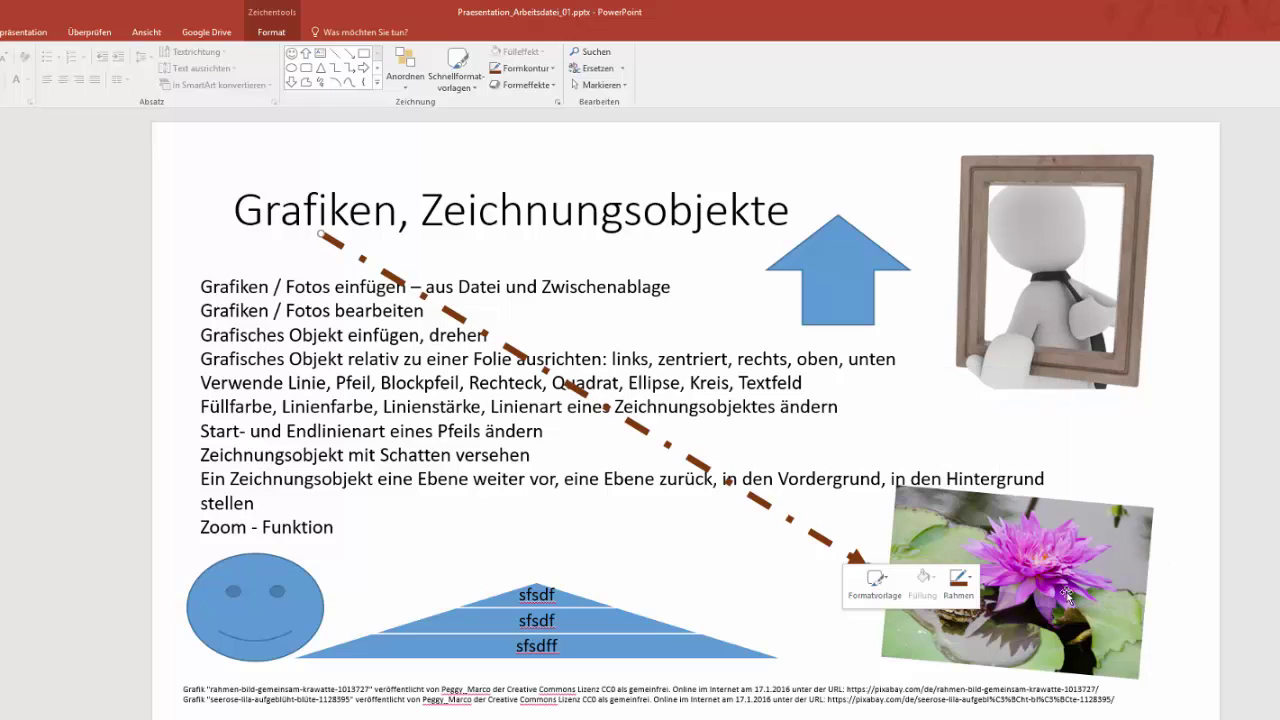
pyautogui.rightClick(806, 531)
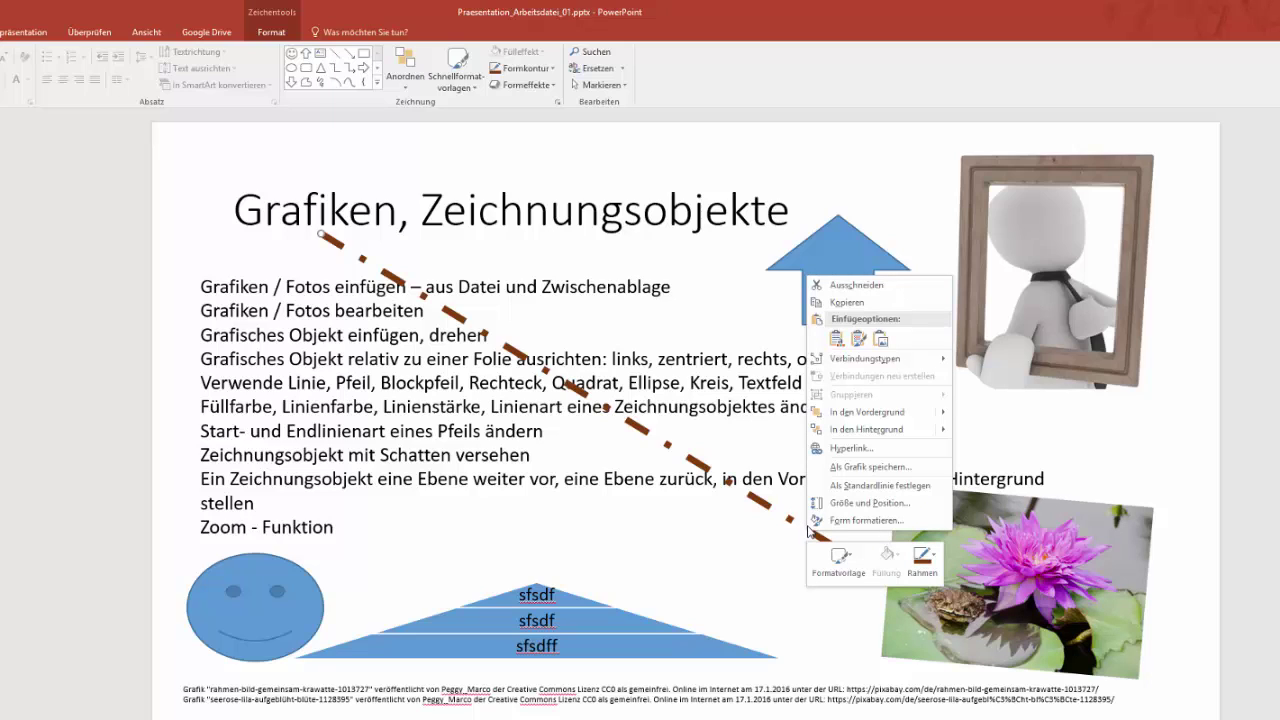
pyautogui.click(828, 525)
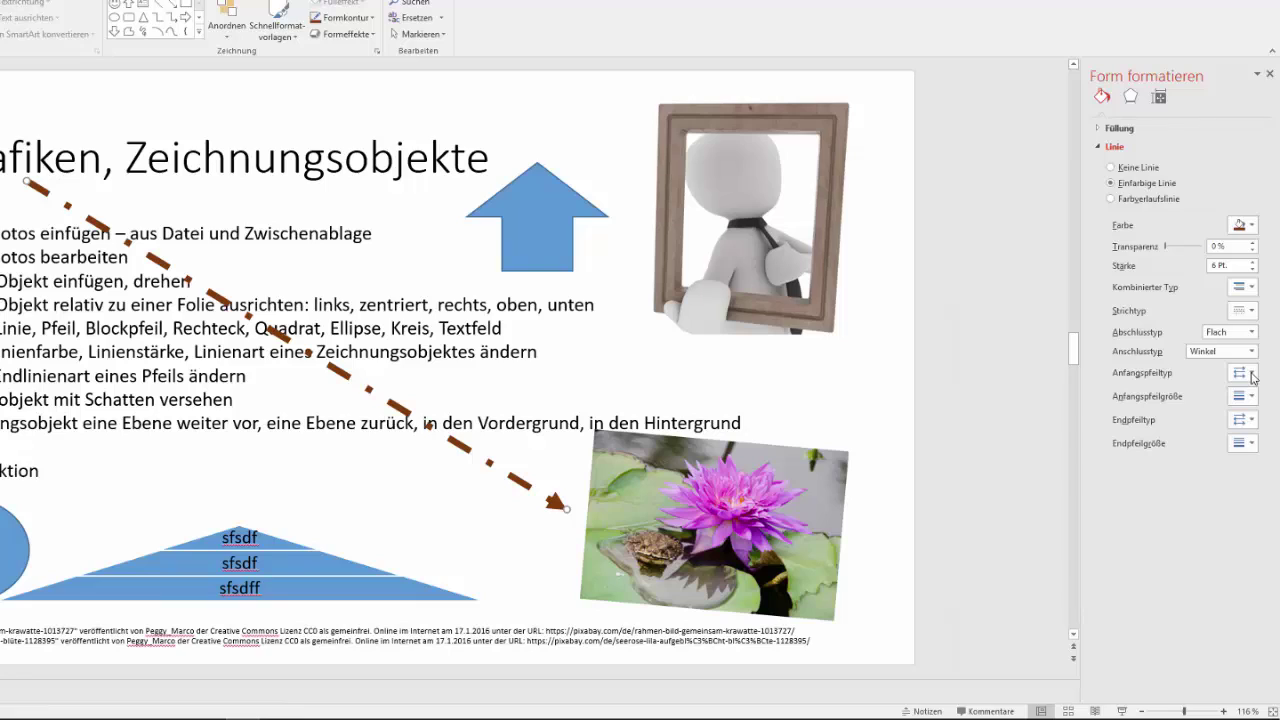
# Set both Anfangspfeiltyp and Endpfeiltyp of the line to Ovale Pfeilspitze
pyautogui.click(1252, 373)
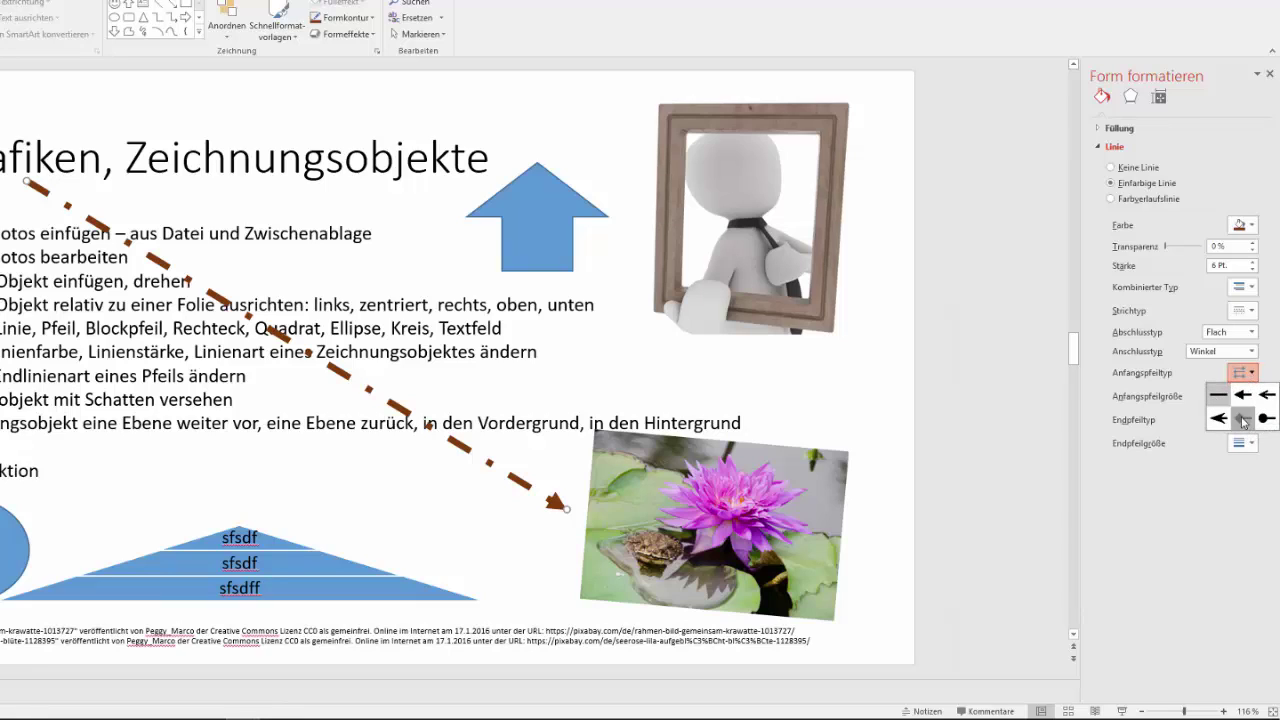
pyautogui.click(1243, 421)
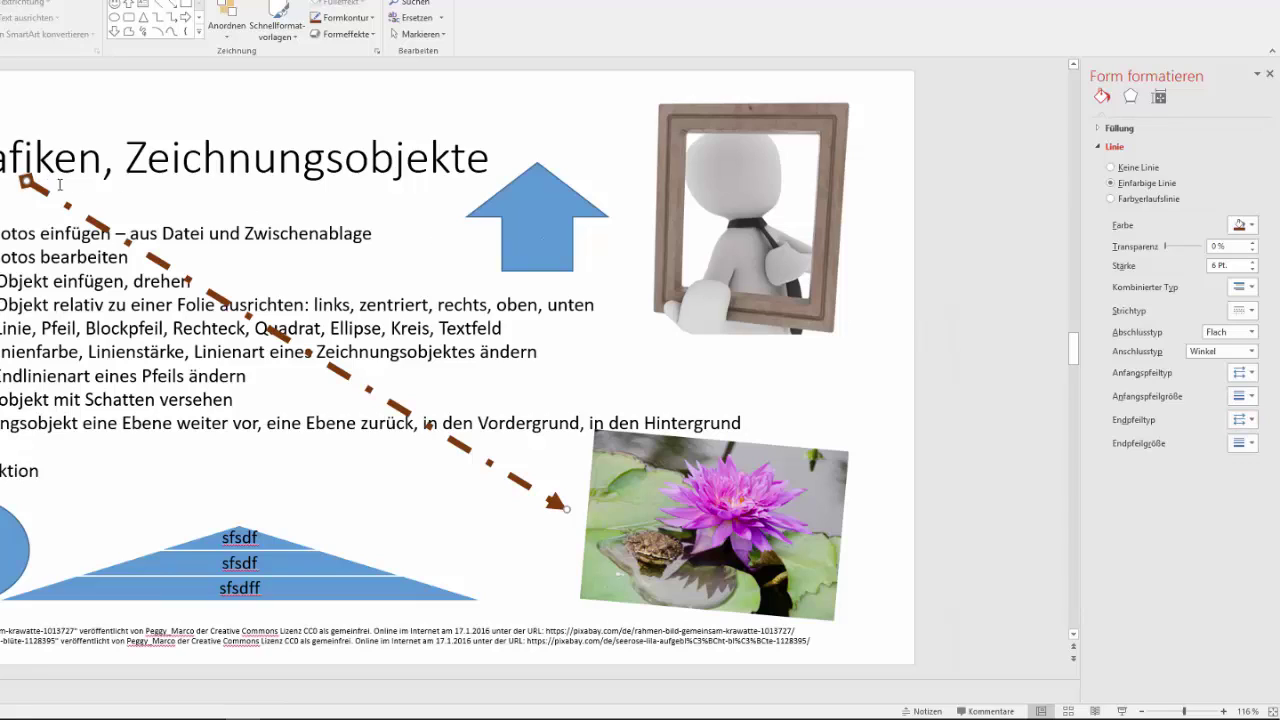
pyautogui.click(1257, 382)
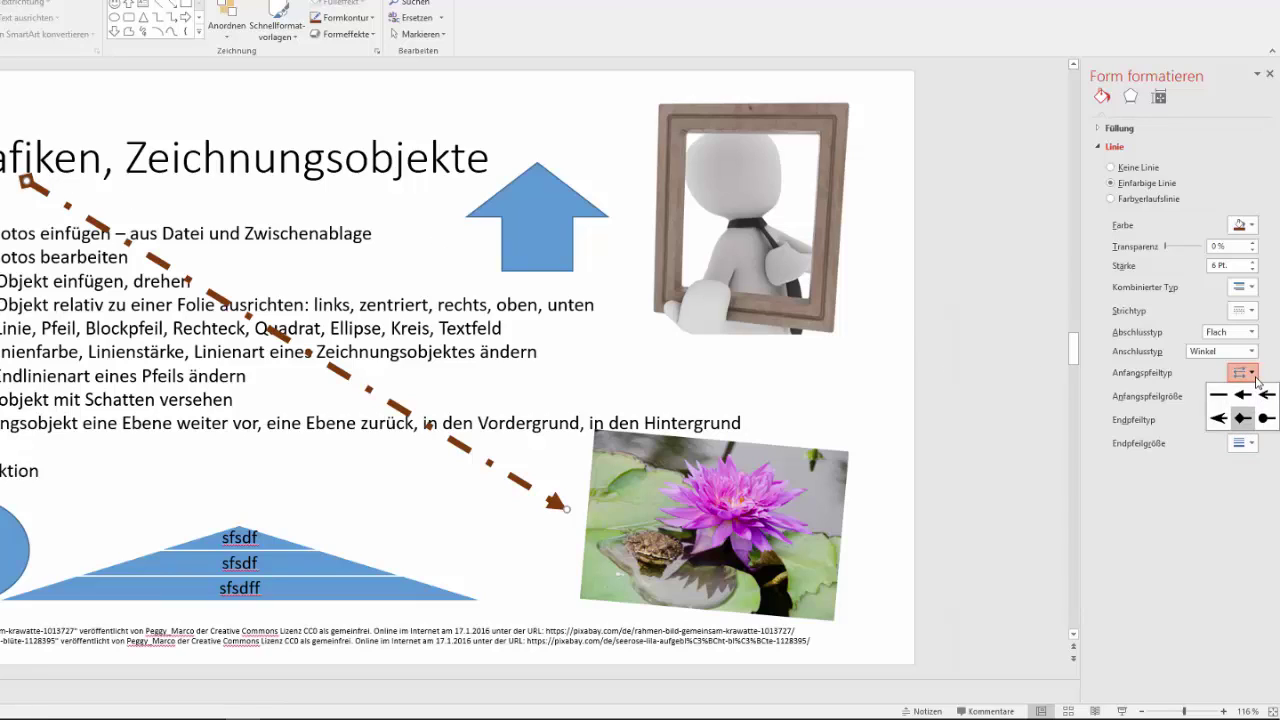
pyautogui.click(1268, 424)
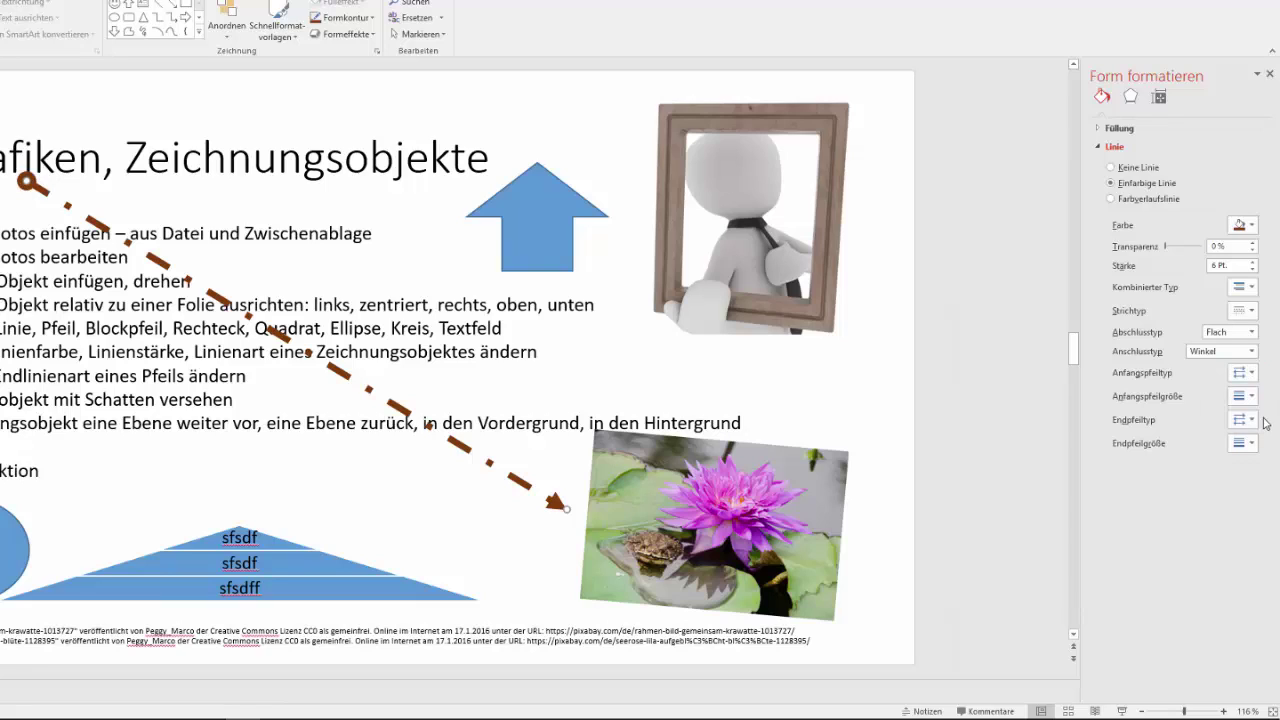
pyautogui.click(1250, 422)
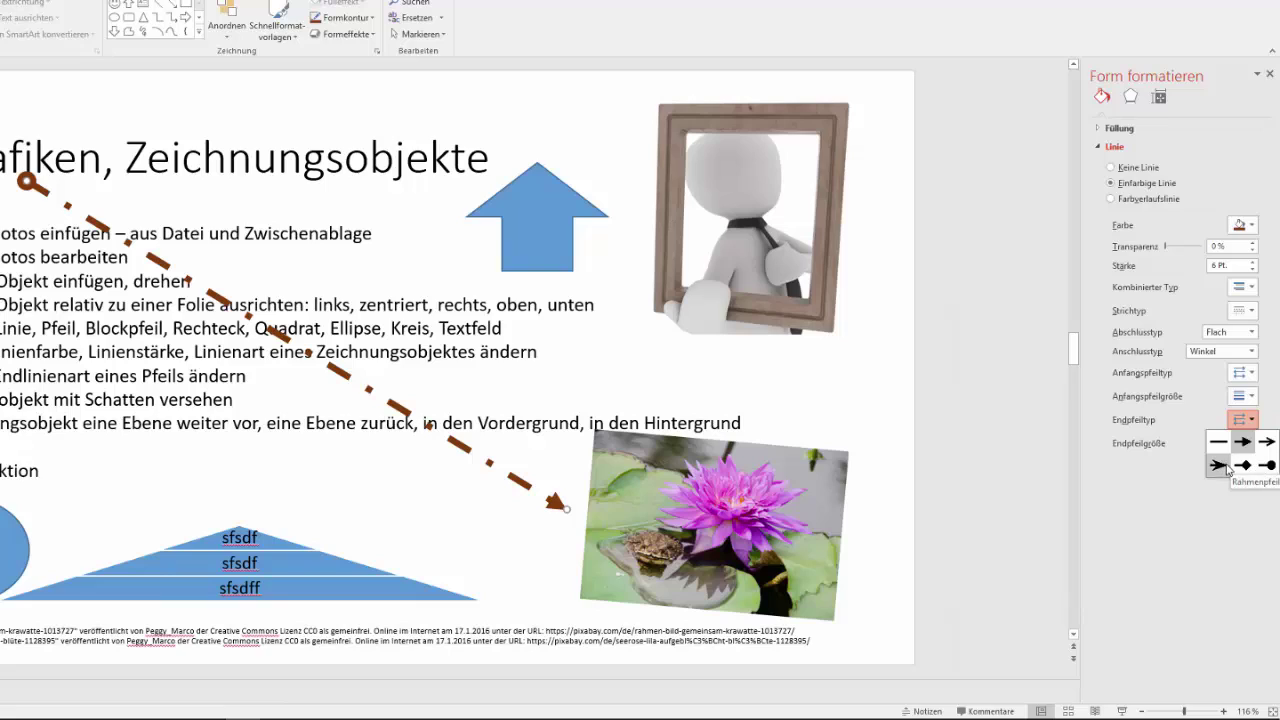
pyautogui.click(1267, 465)
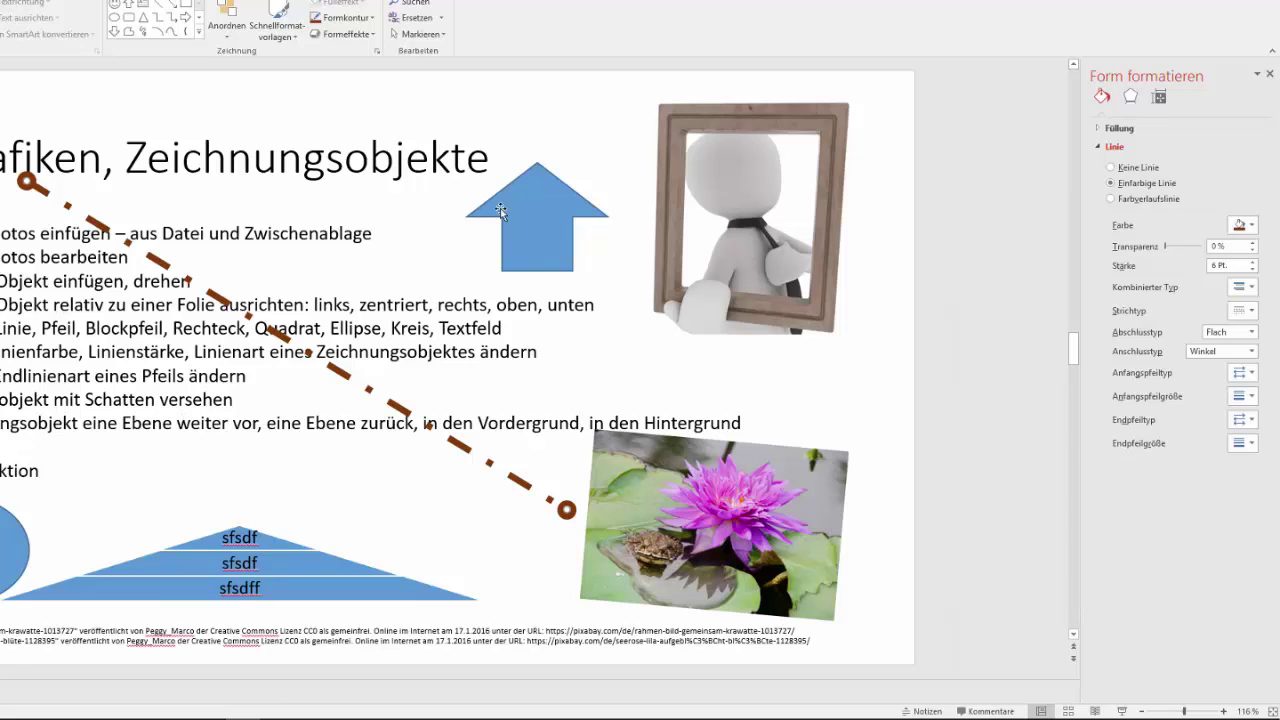
# Give the blue block arrow a gold Perspektive shadow: 85% transparency, 90% size, 12 pt blur, 25 pt distance
pyautogui.click(532, 217)
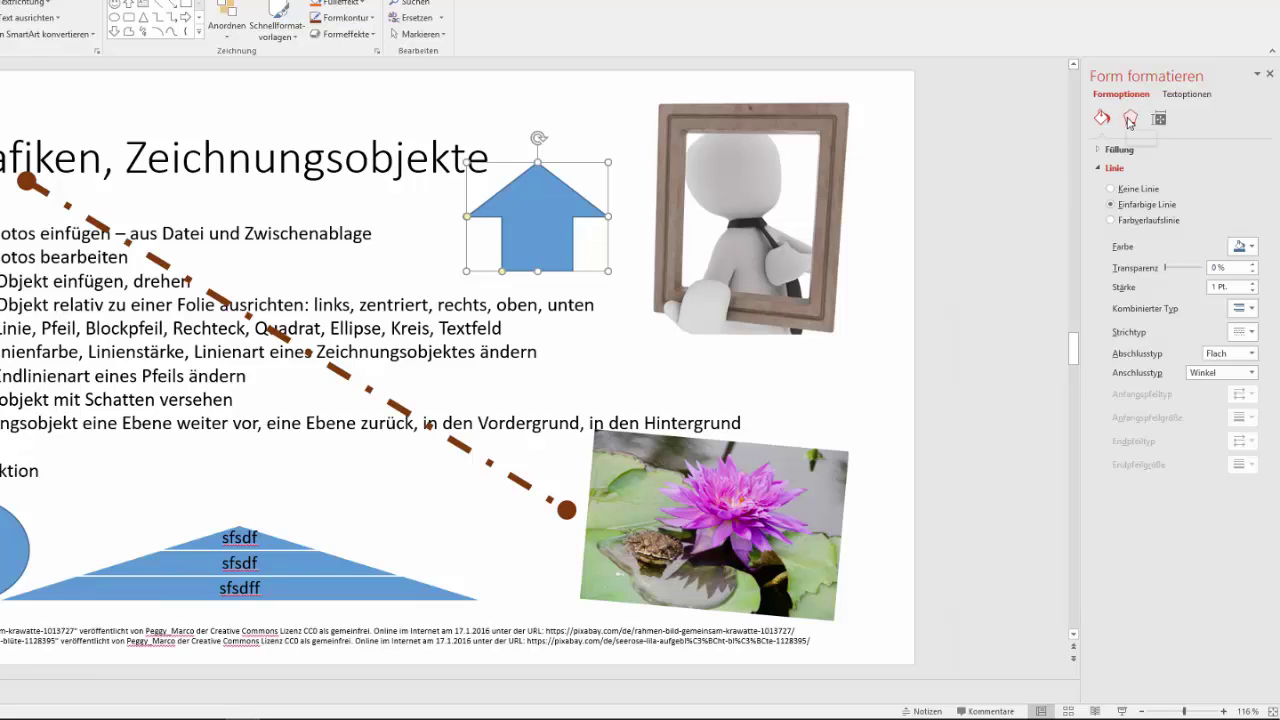
pyautogui.click(1131, 120)
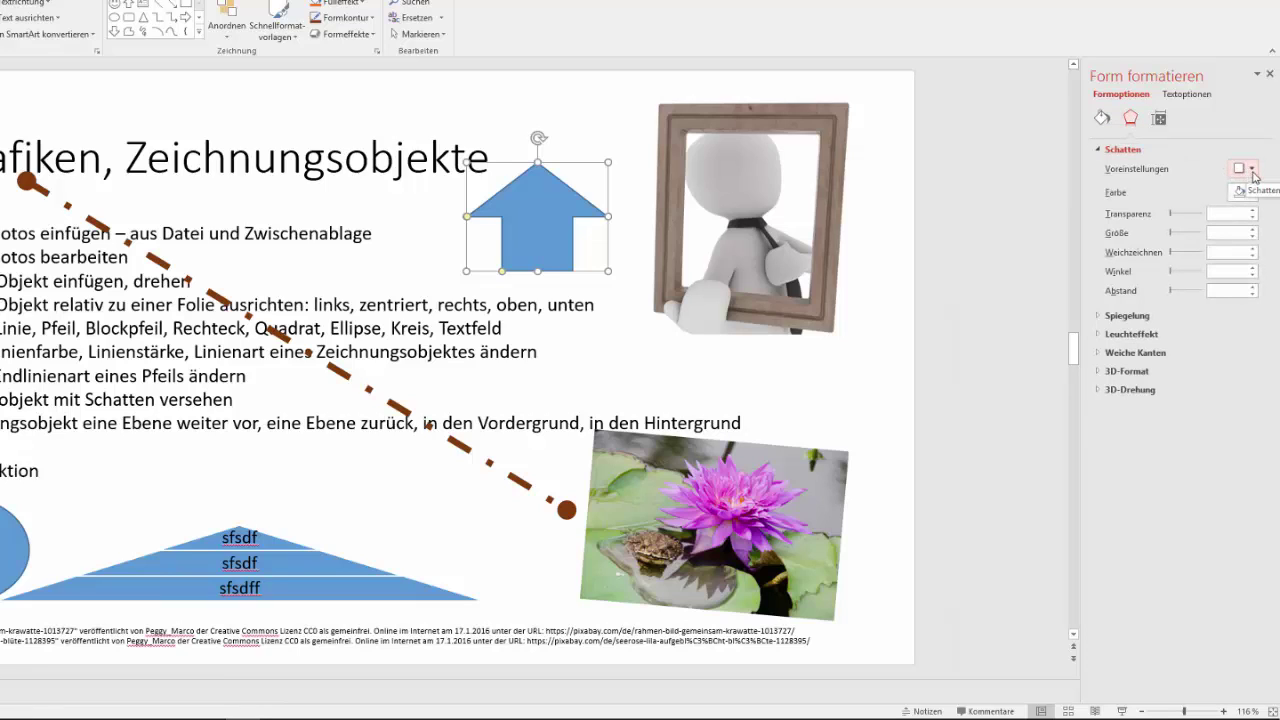
pyautogui.click(1251, 192)
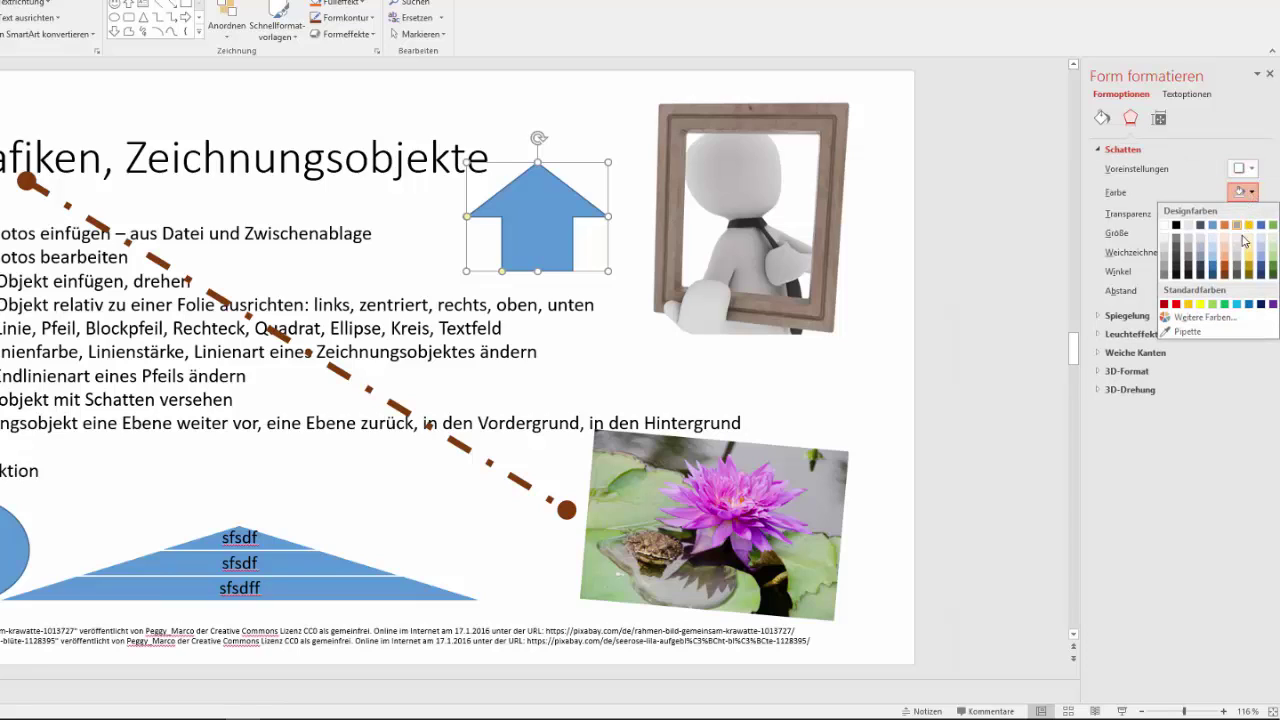
pyautogui.click(1252, 268)
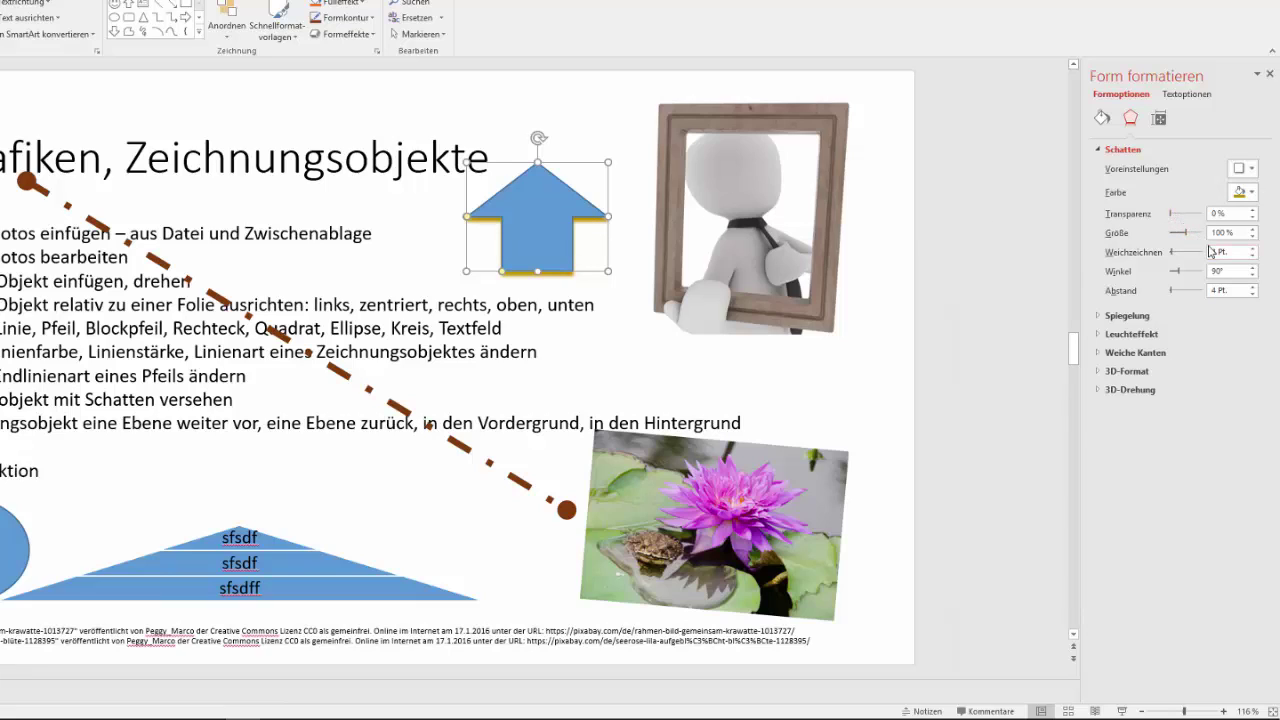
pyautogui.click(1250, 169)
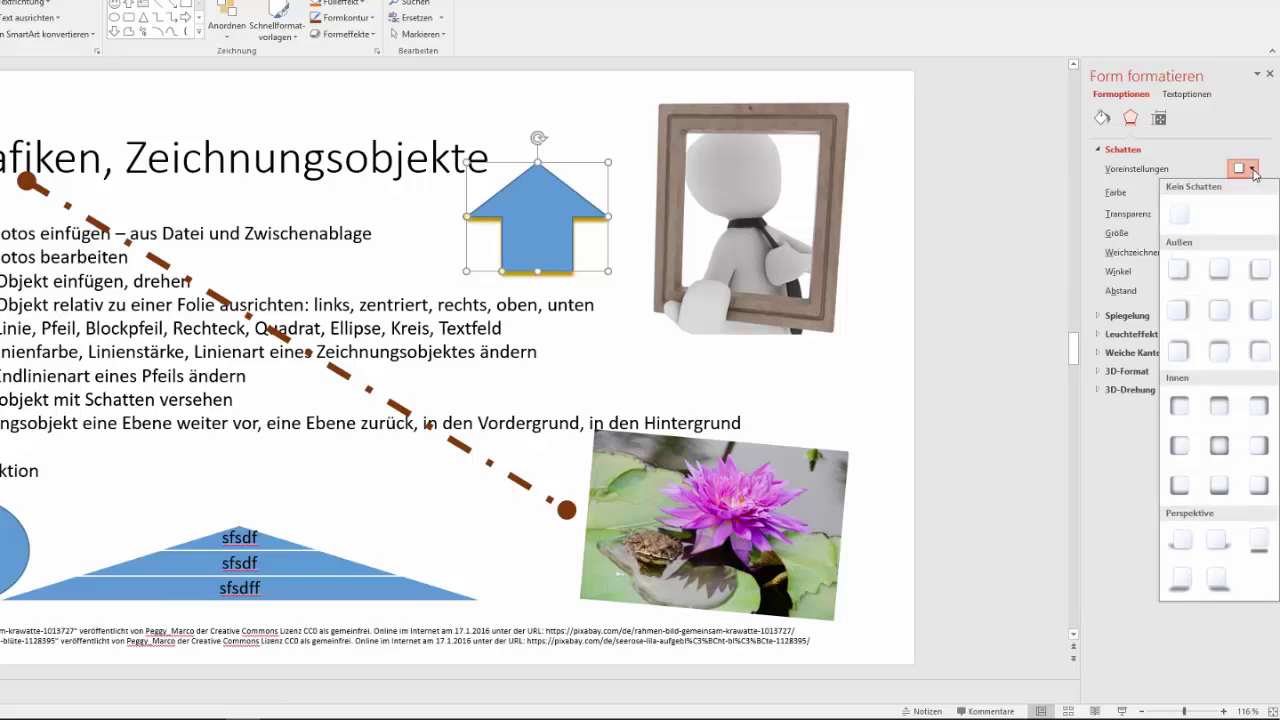
pyautogui.click(1211, 497)
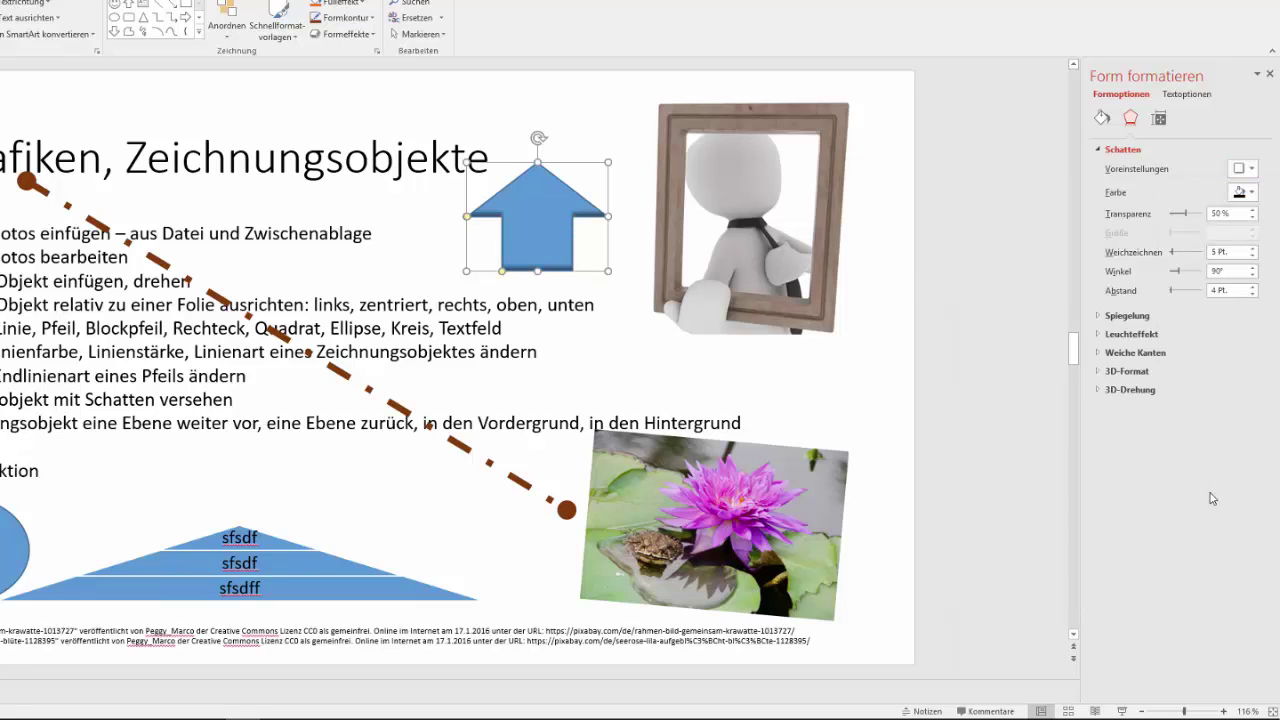
pyautogui.click(1251, 174)
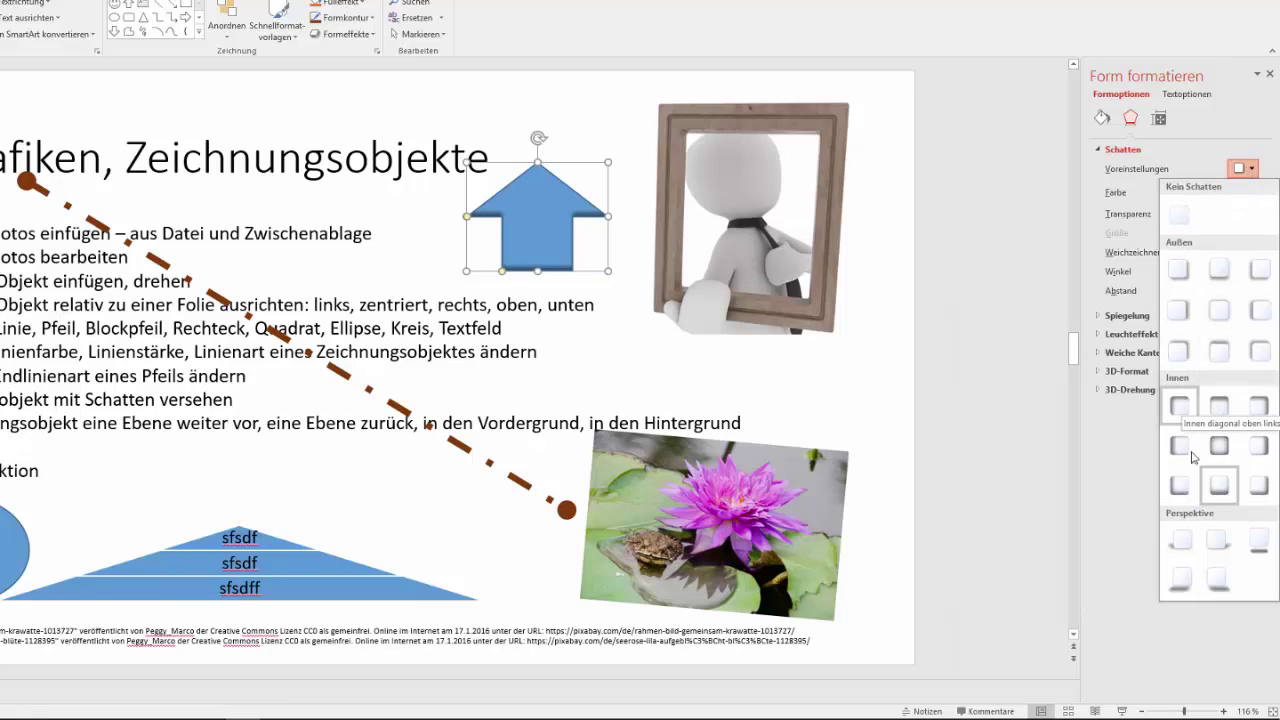
pyautogui.click(1258, 550)
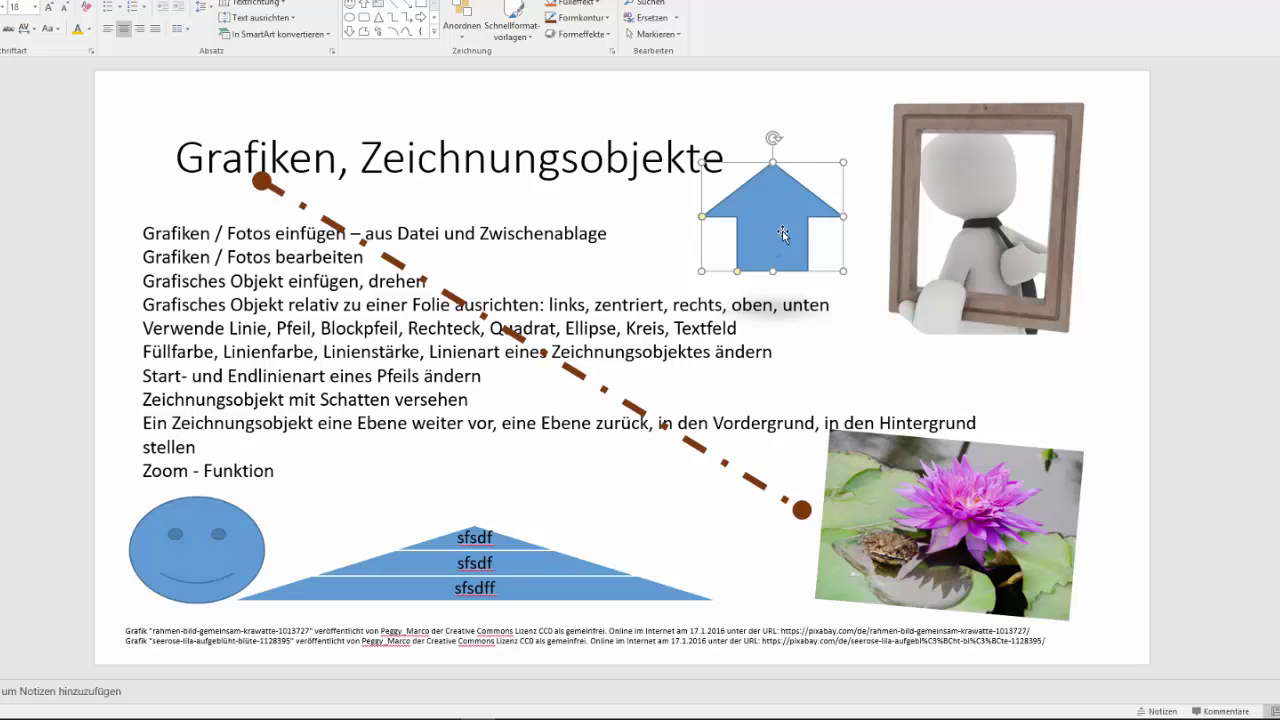
# Move the blue block arrow onto the framed picture and send it backward
pyautogui.moveTo(782, 235); pyautogui.dragTo(983, 240)
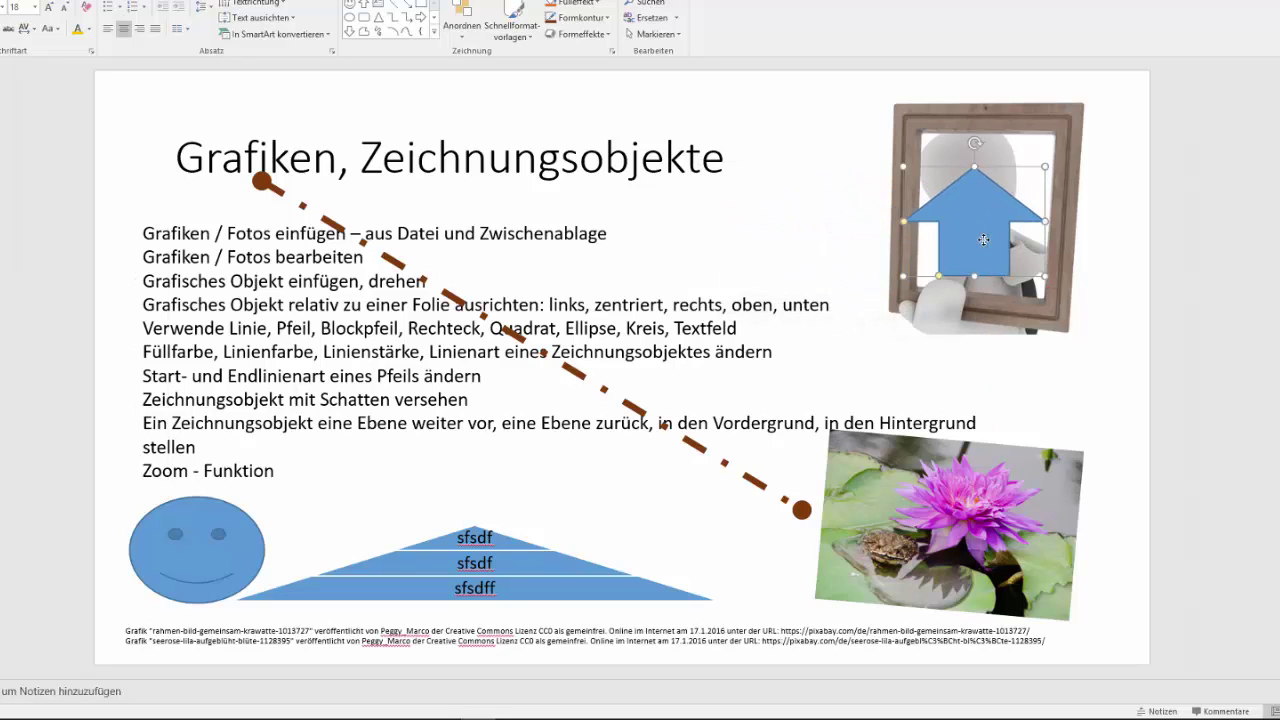
pyautogui.moveTo(983, 240); pyautogui.dragTo(972, 200)
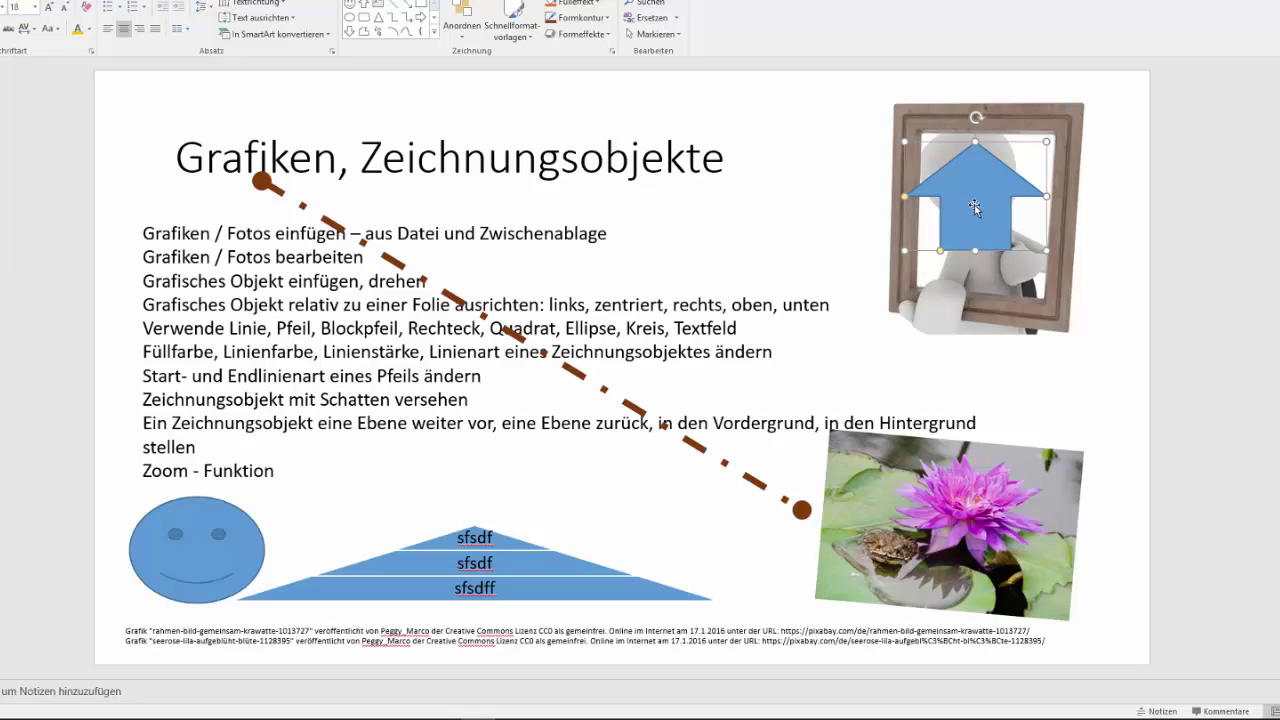
pyautogui.rightClick(974, 205)
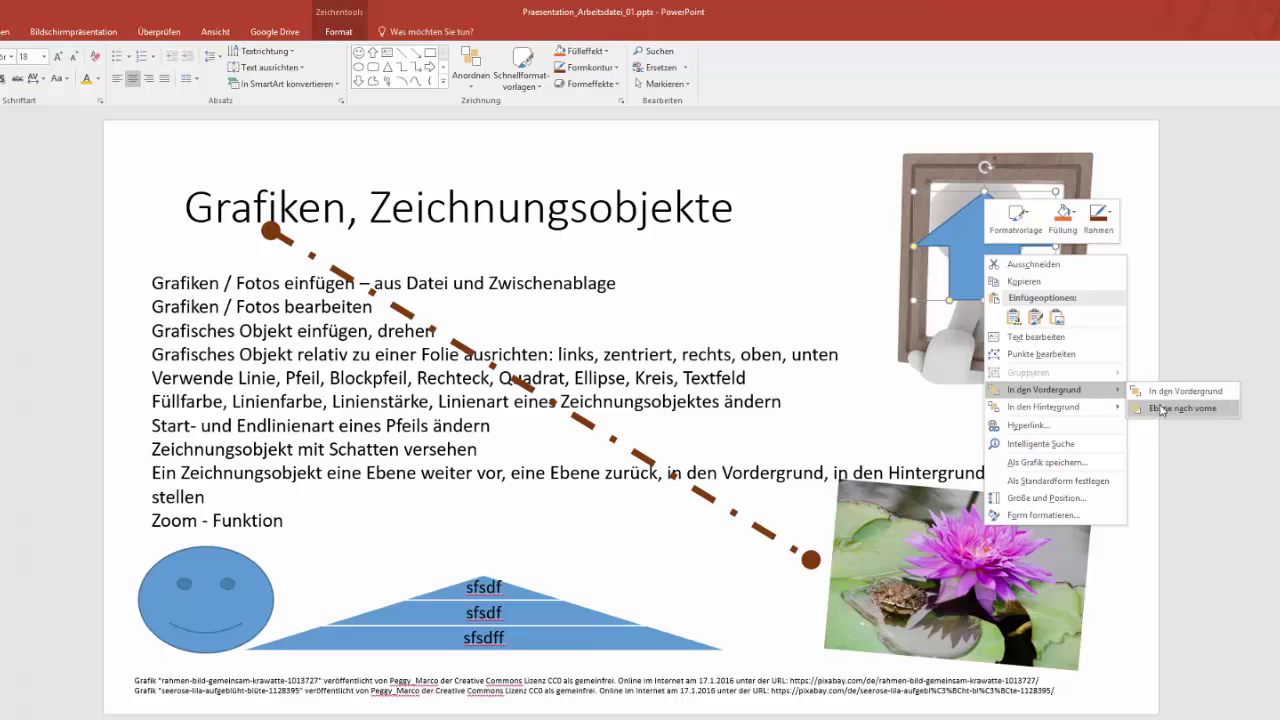
pyautogui.moveTo(1043, 407)
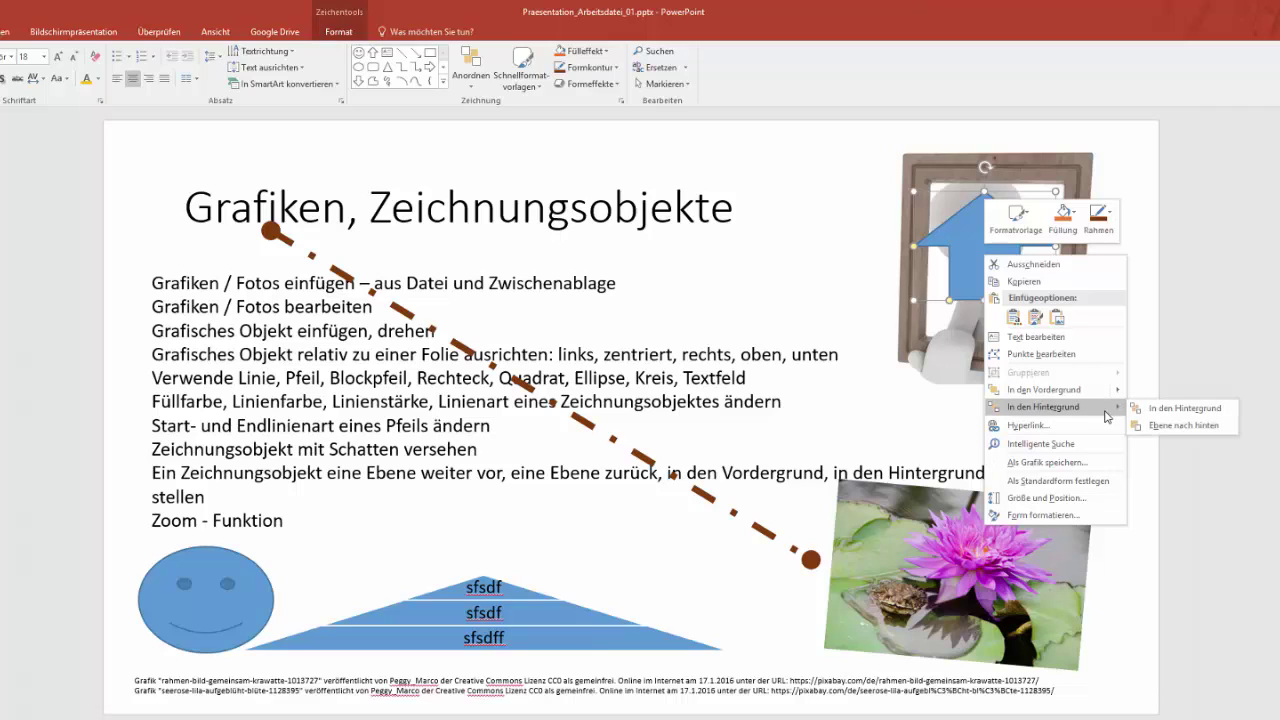
pyautogui.click(1173, 409)
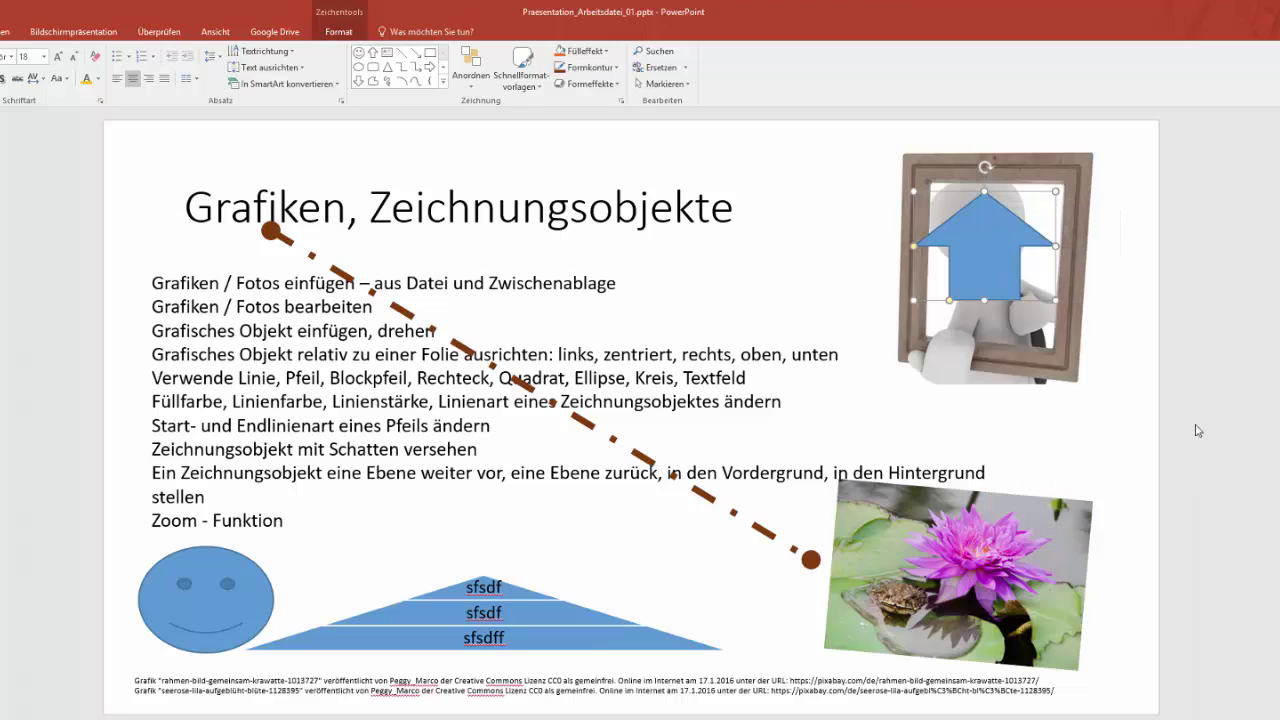
pyautogui.click(1046, 372)
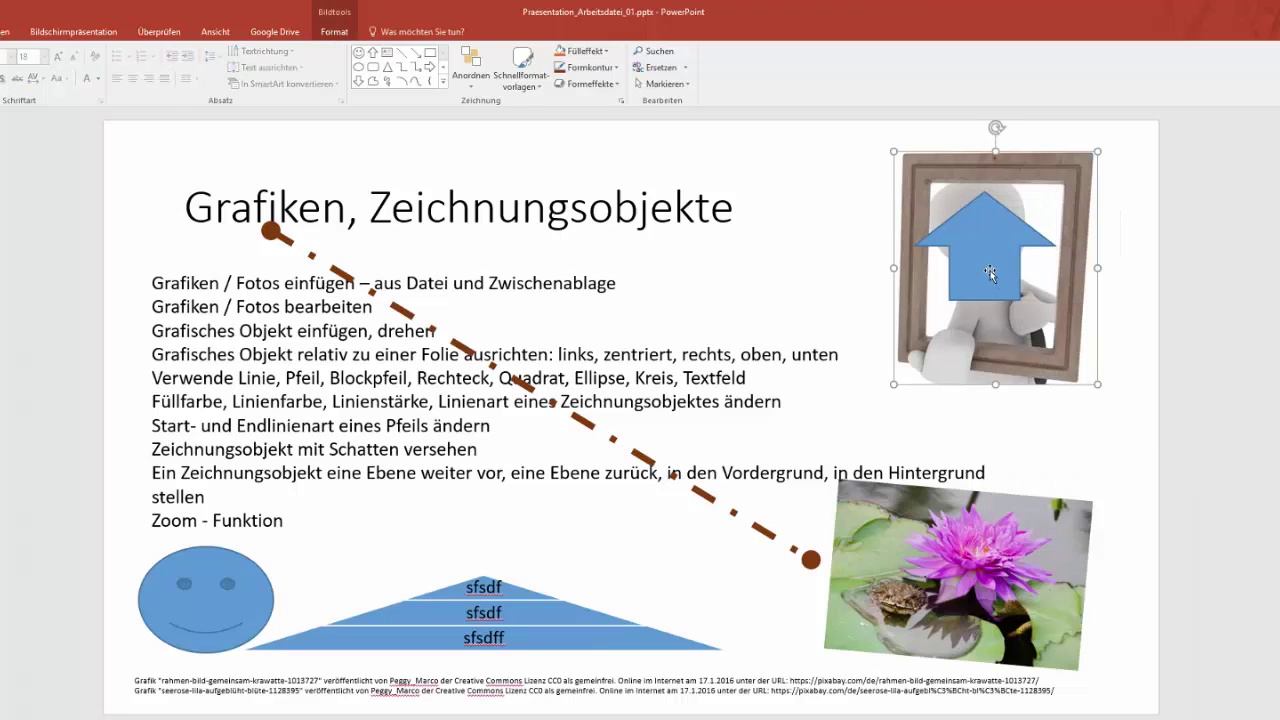
pyautogui.click(990, 268)
# Bring the framed picture to the front and shift it slightly left
pyautogui.click(1015, 347)
pyautogui.rightClick(1015, 347)
pyautogui.moveTo(1080, 465)
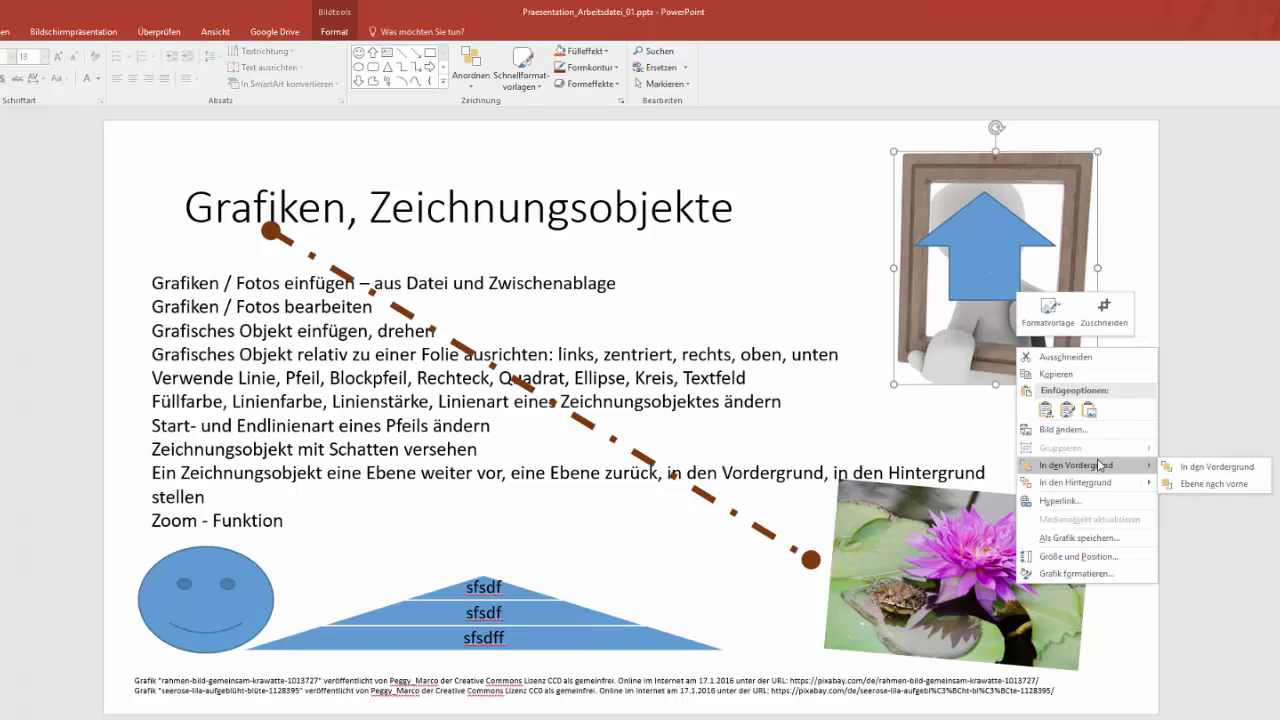
pyautogui.click(1215, 466)
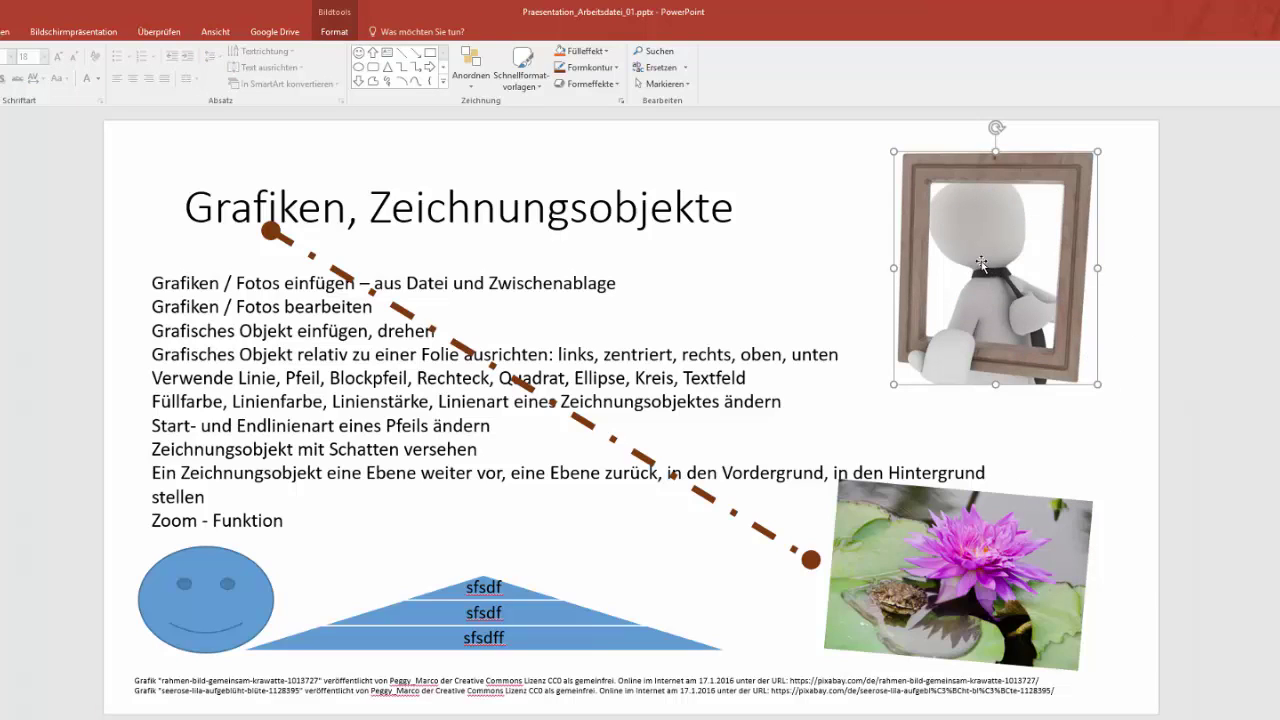
pyautogui.moveTo(981, 263)
pyautogui.mouseDown()
pyautogui.moveTo(848, 242)
pyautogui.moveTo(860, 244)
pyautogui.mouseUp()
# Bring the blue arrow in front of the picture and centre it on the frame
pyautogui.click(1010, 239)
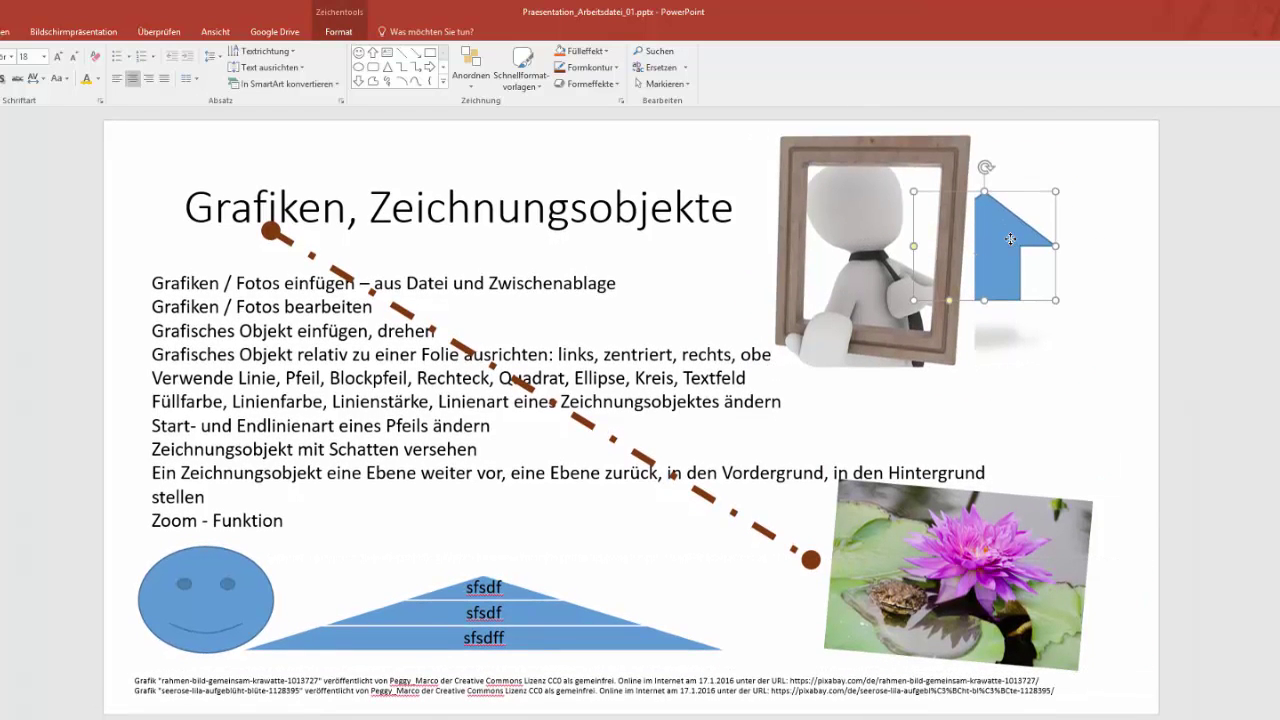
pyautogui.rightClick(1010, 239)
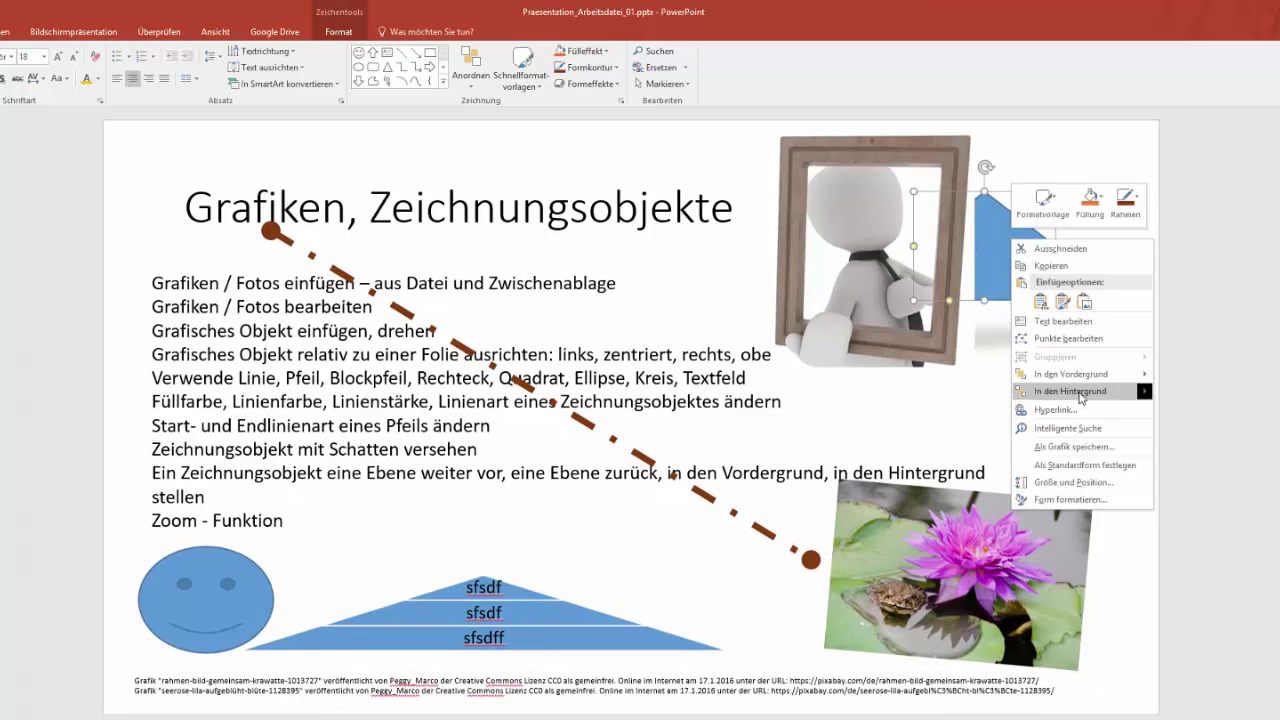
pyautogui.click(1190, 381)
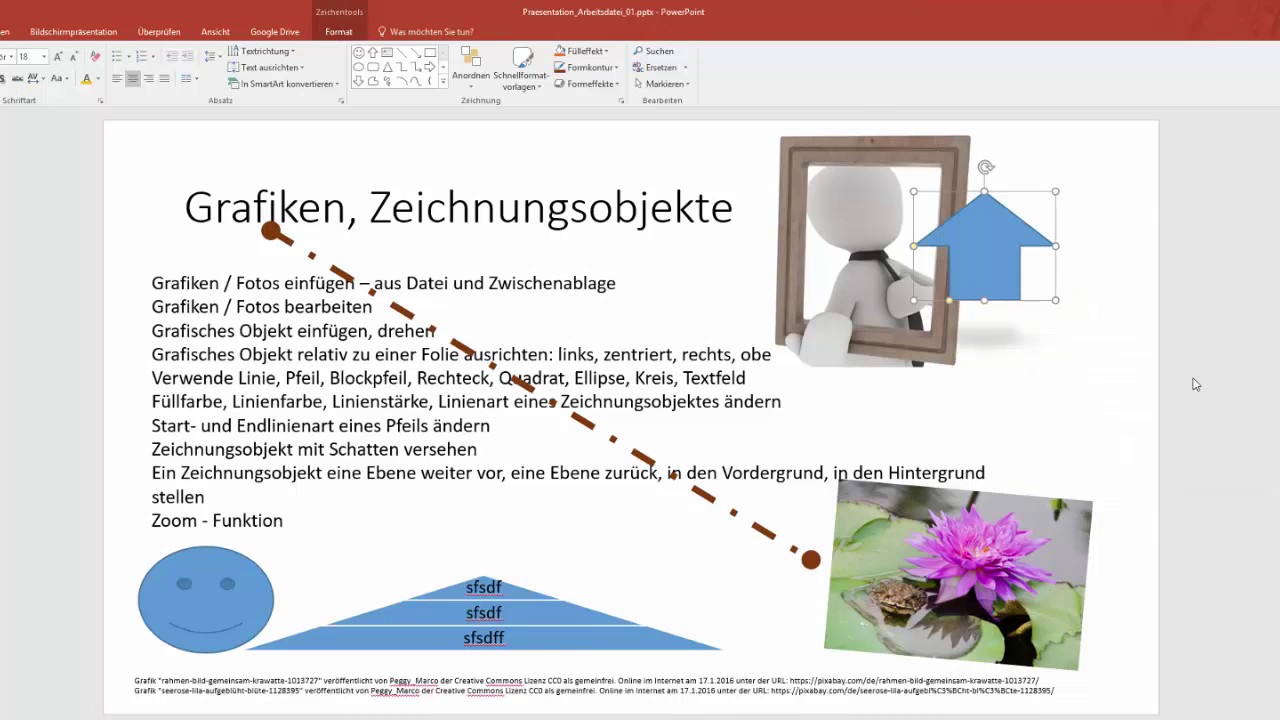
pyautogui.moveTo(983, 252); pyautogui.dragTo(850, 252)
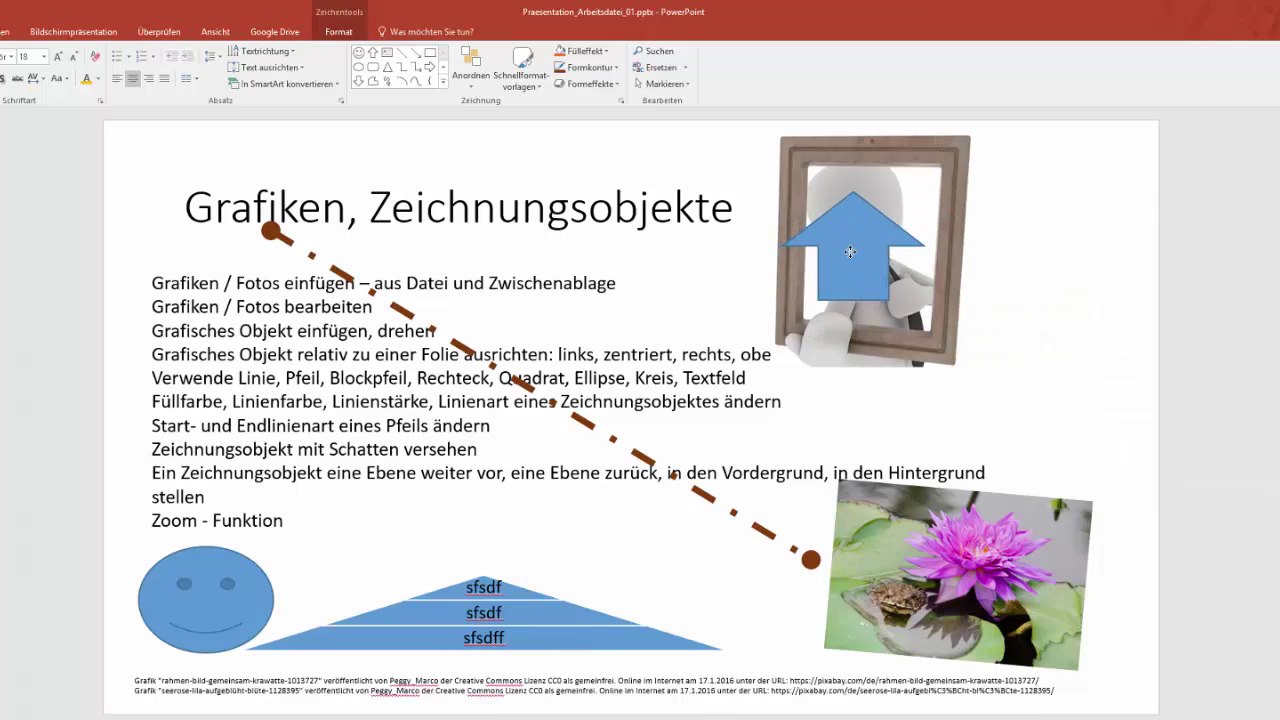
pyautogui.click(850, 252)
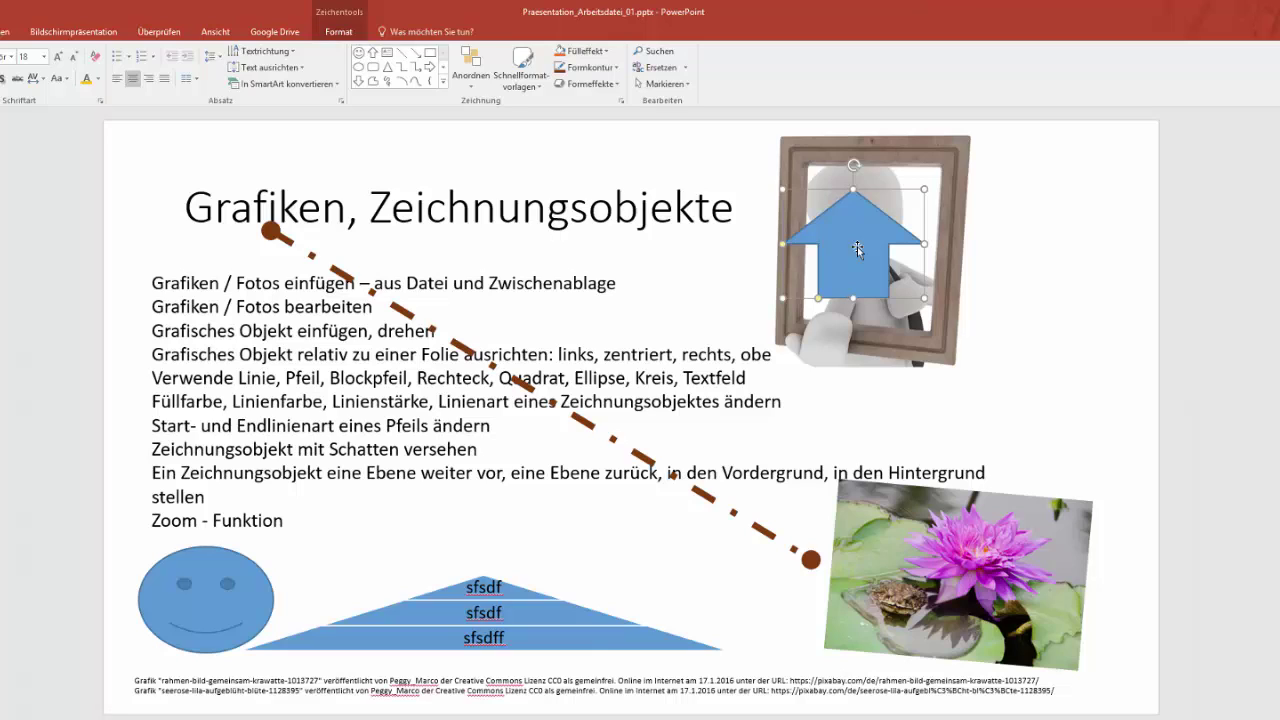
pyautogui.click(208, 524)
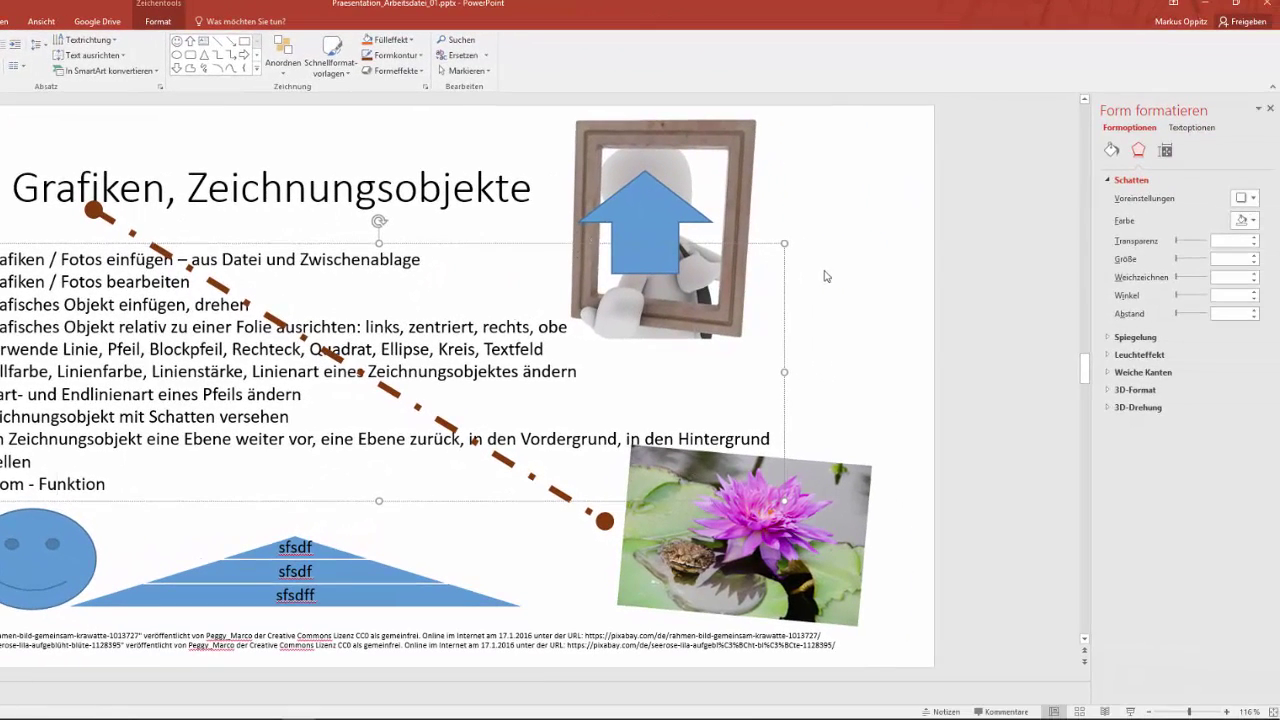
pyautogui.click(1227, 711)
pyautogui.click(1227, 711)
pyautogui.click(1227, 711)
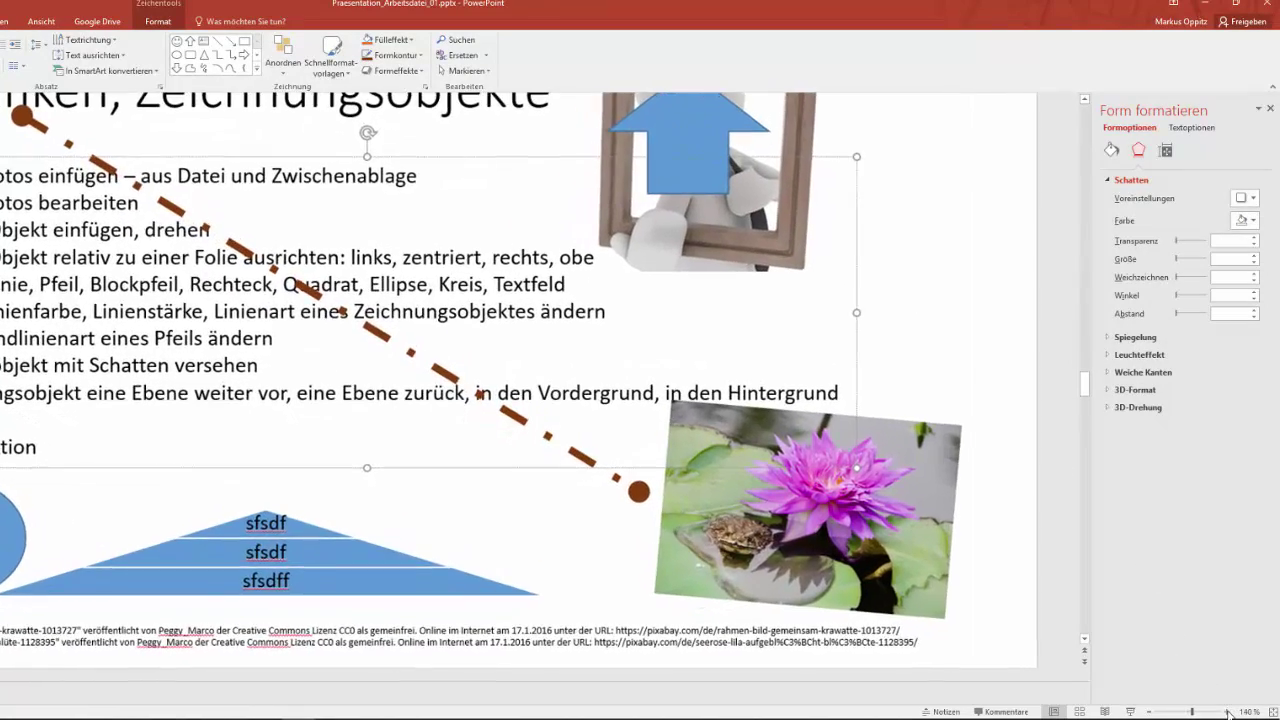
pyautogui.click(1227, 711)
pyautogui.click(1227, 711)
pyautogui.click(1227, 711)
pyautogui.click(1227, 711)
pyautogui.click(1227, 711)
pyautogui.click(1227, 711)
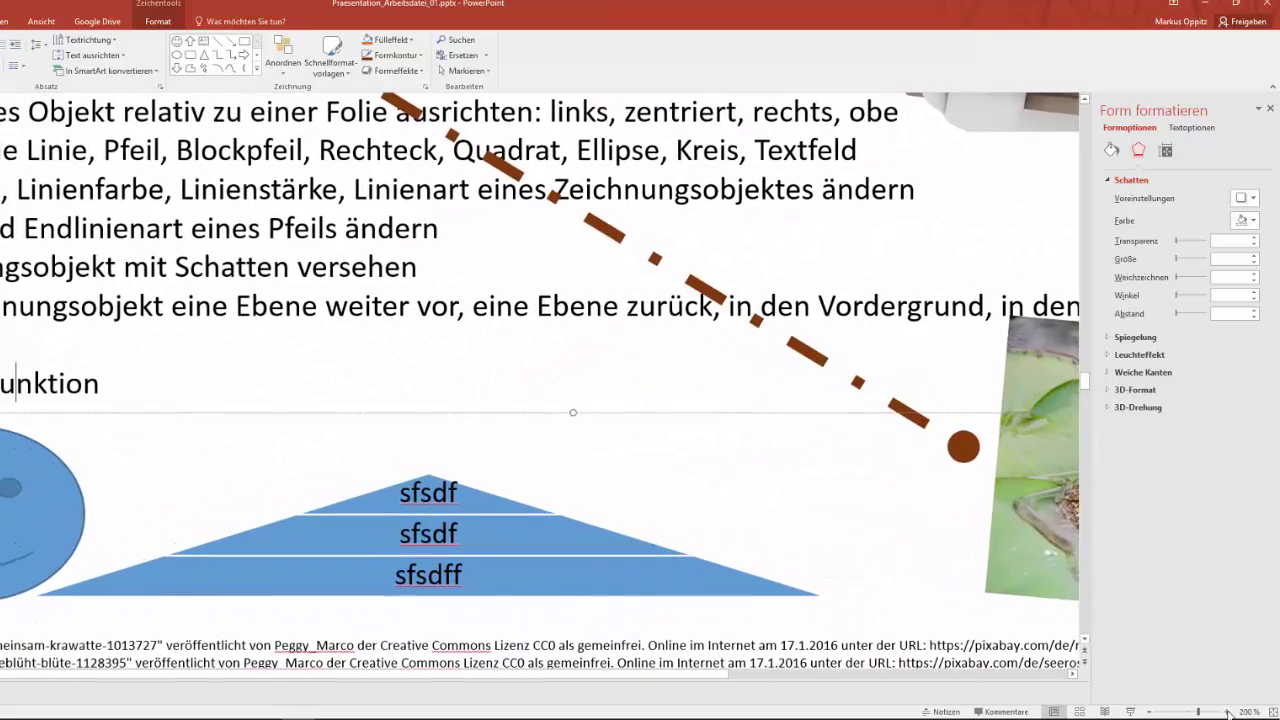
pyautogui.click(1149, 711)
pyautogui.click(1149, 711)
pyautogui.click(1149, 711)
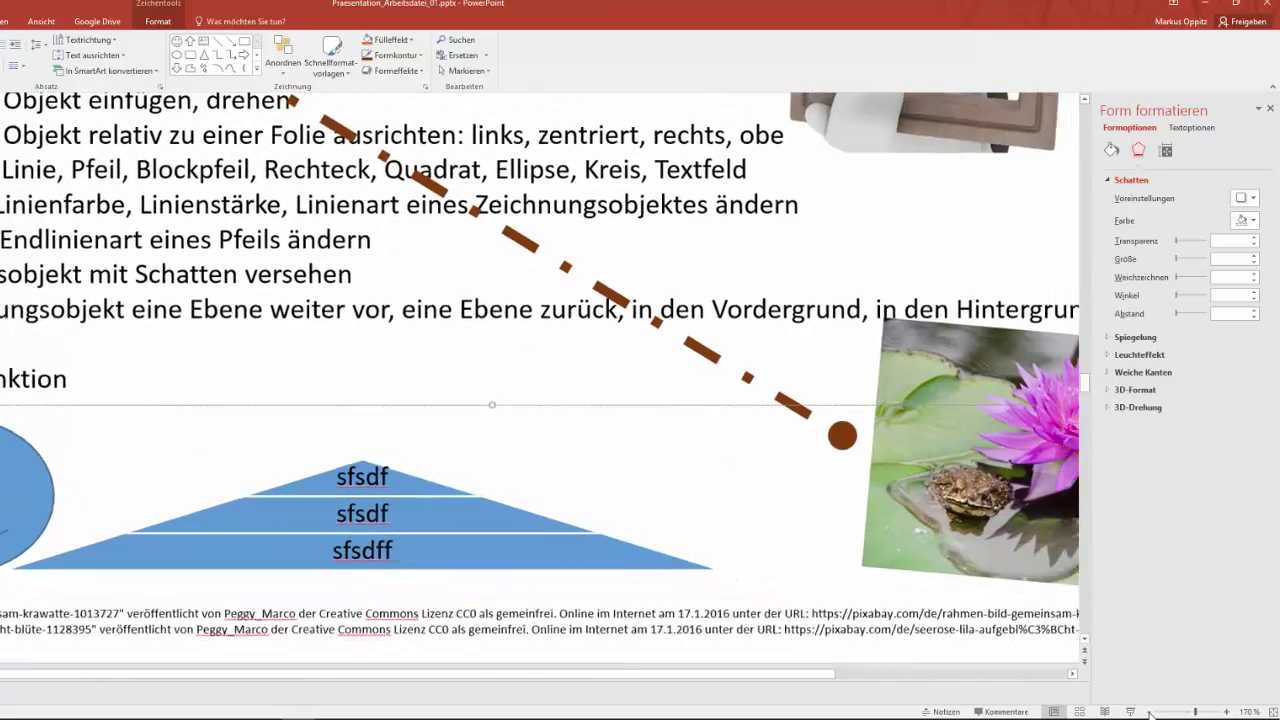
pyautogui.click(1149, 711)
pyautogui.click(1149, 711)
pyautogui.click(1149, 711)
pyautogui.click(1149, 711)
pyautogui.click(1149, 711)
pyautogui.click(1149, 711)
pyautogui.click(1149, 711)
pyautogui.click(1149, 711)
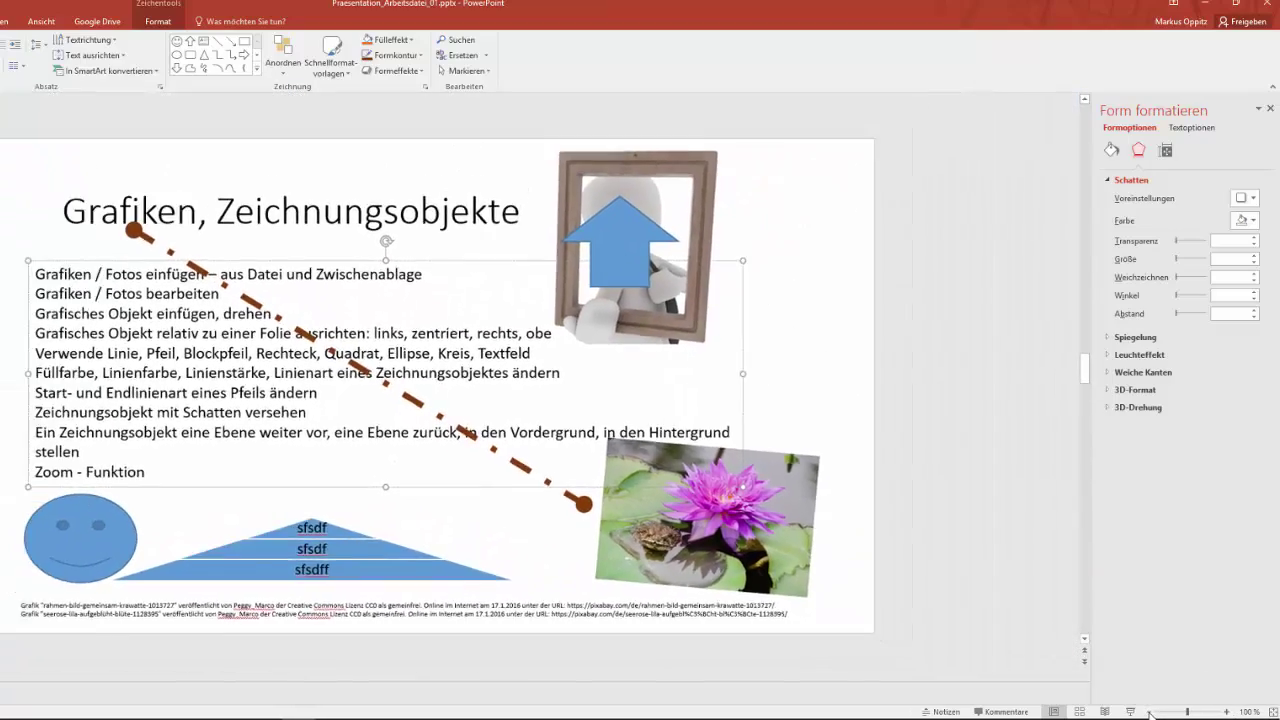
pyautogui.click(1149, 711)
pyautogui.click(1149, 711)
pyautogui.click(1149, 711)
pyautogui.click(1149, 711)
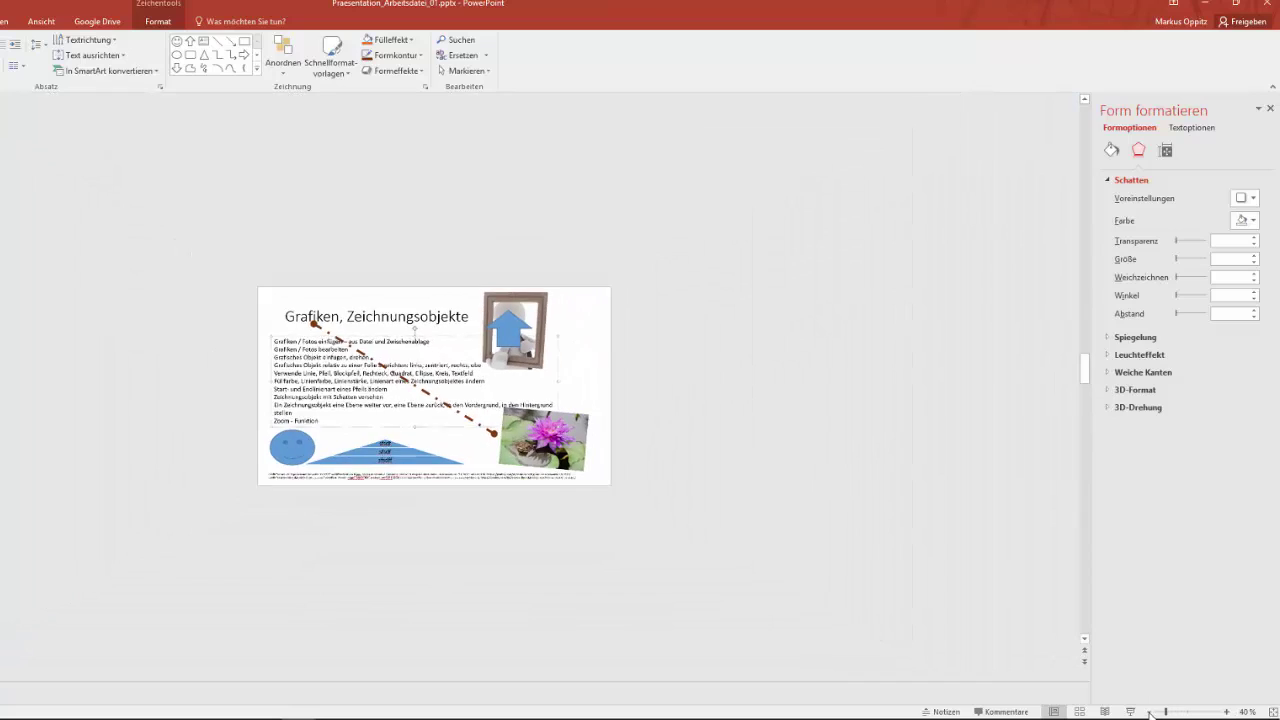
pyautogui.click(1226, 711)
pyautogui.click(1226, 711)
pyautogui.click(1226, 711)
pyautogui.click(1226, 711)
pyautogui.click(1226, 711)
pyautogui.click(1226, 711)
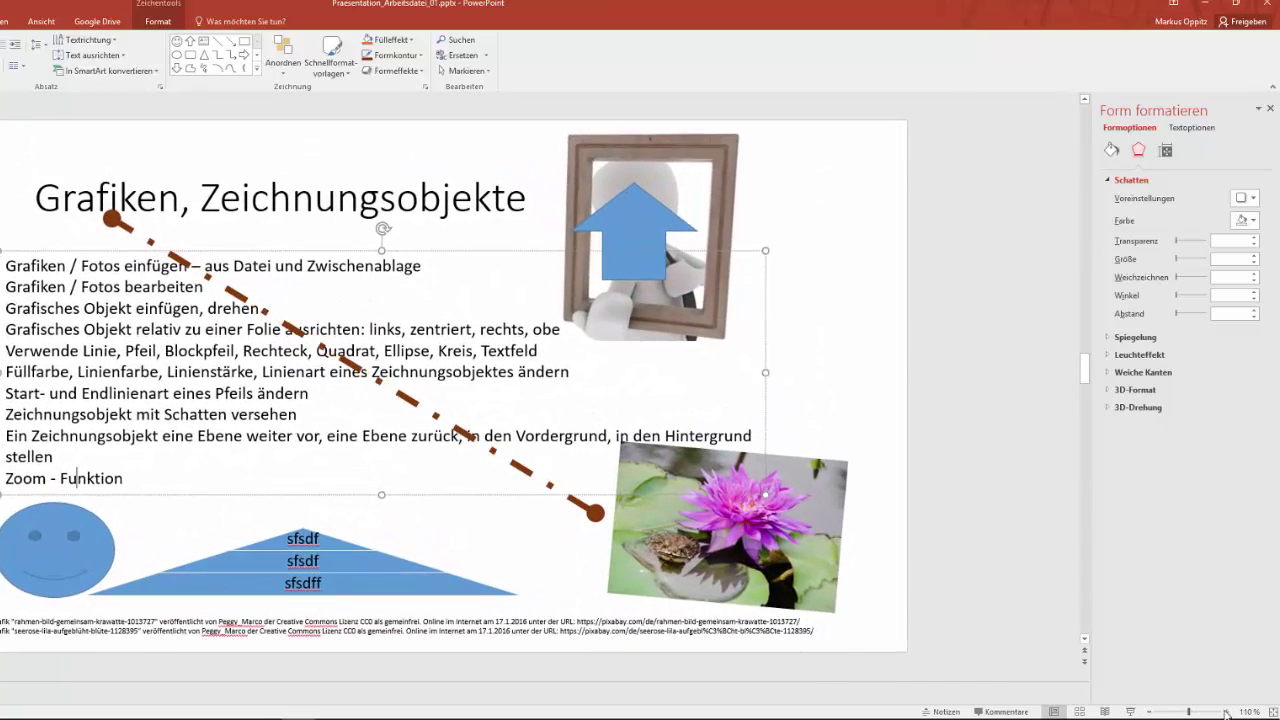
pyautogui.click(1226, 711)
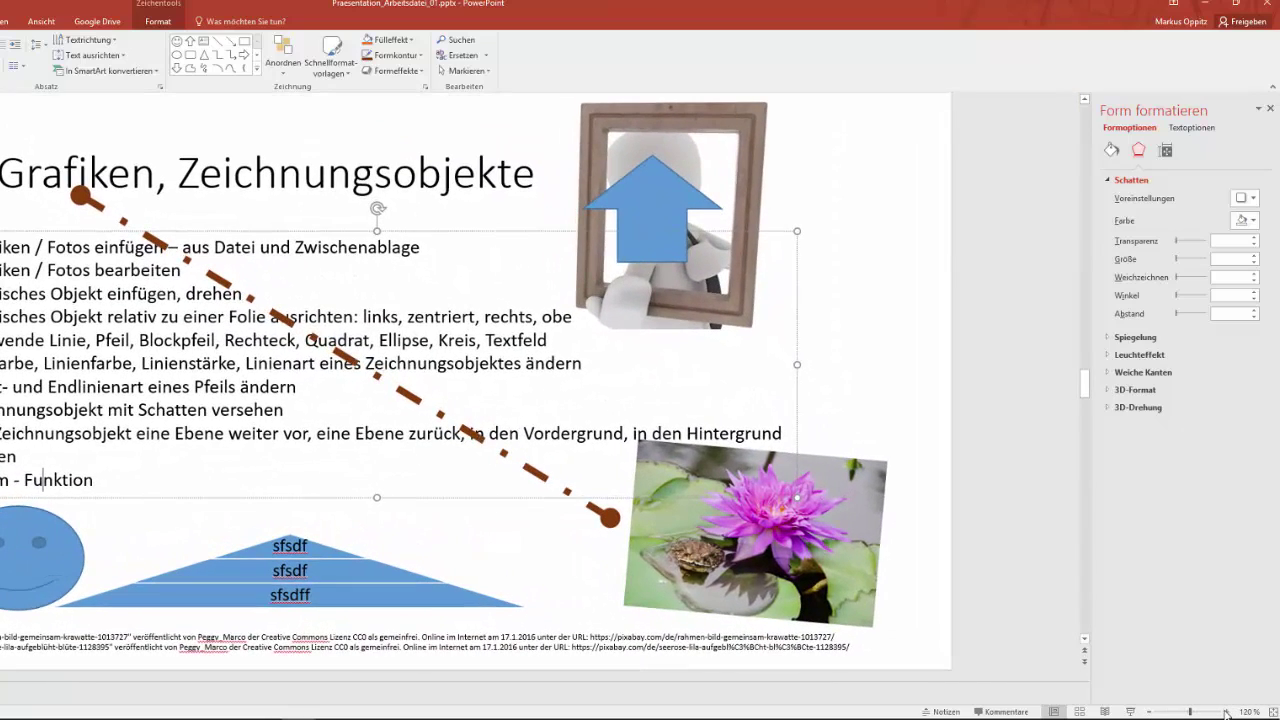
pyautogui.click(1149, 711)
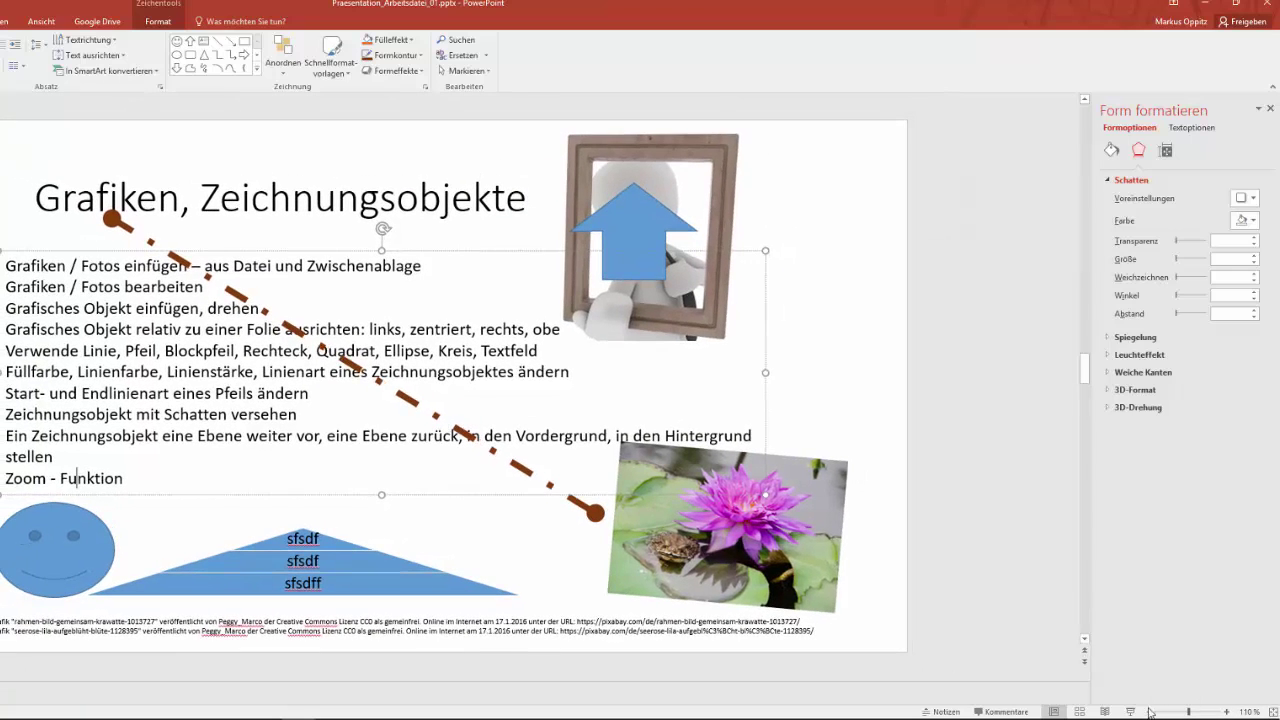